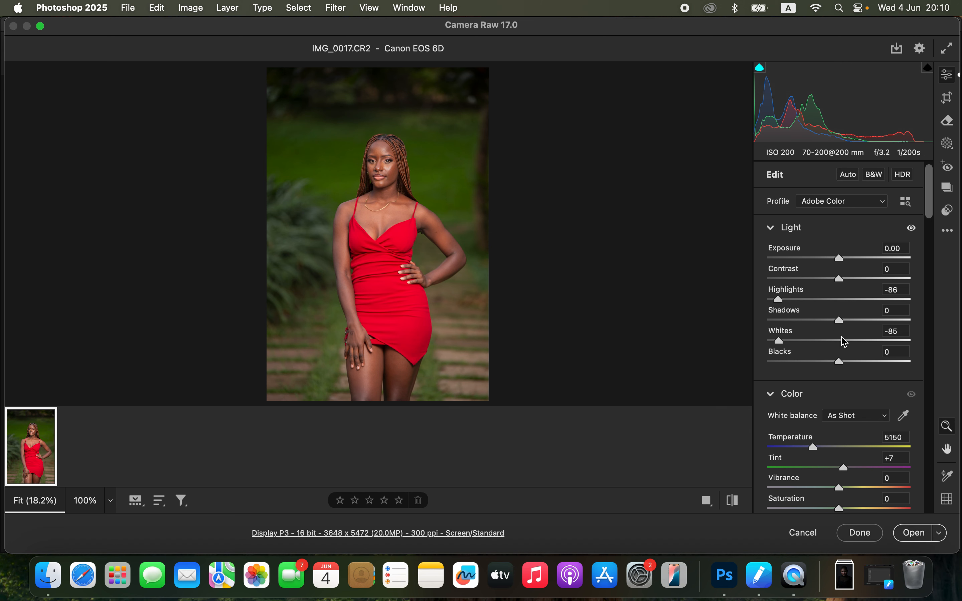
Step: Set Exposure to +0.25, Contrast +10, Highlights and Whites -100, Shadows +32, Blacks -19, and white balance Temperature to 5450
left_click_drag(839, 320, 863, 319)
left_click_drag(830, 358, 826, 360)
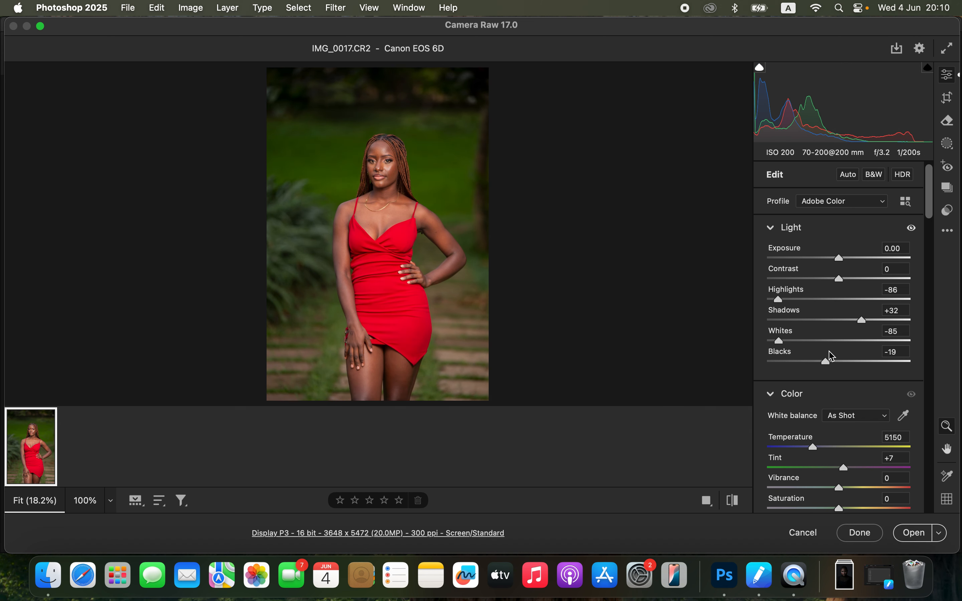
mouse_move(841, 279)
left_mouse_down()
mouse_move(849, 279)
mouse_move(848, 263)
left_mouse_up()
left_click_drag(779, 340, 768, 341)
left_click_drag(780, 305, 770, 308)
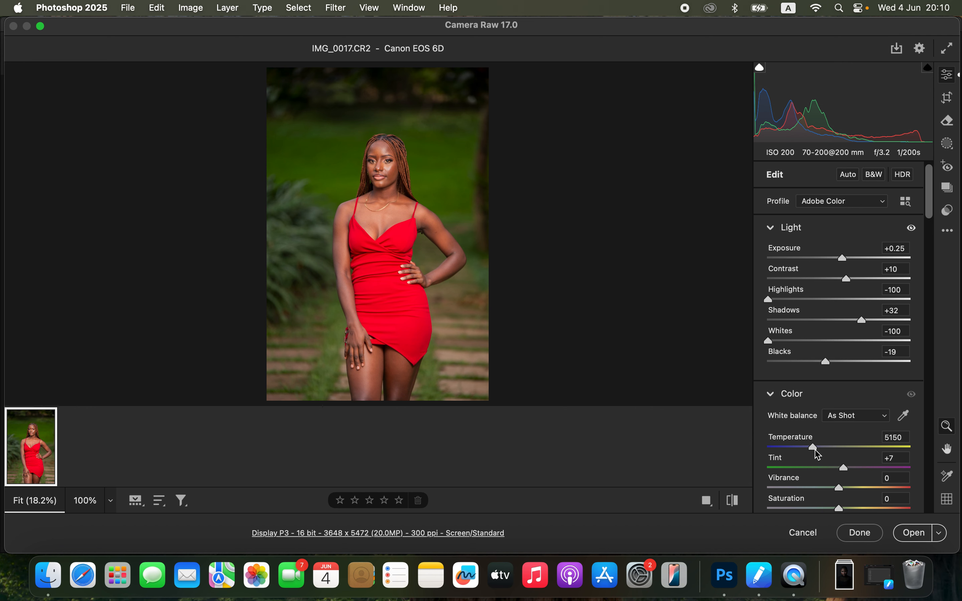
left_click_drag(818, 454, 820, 451)
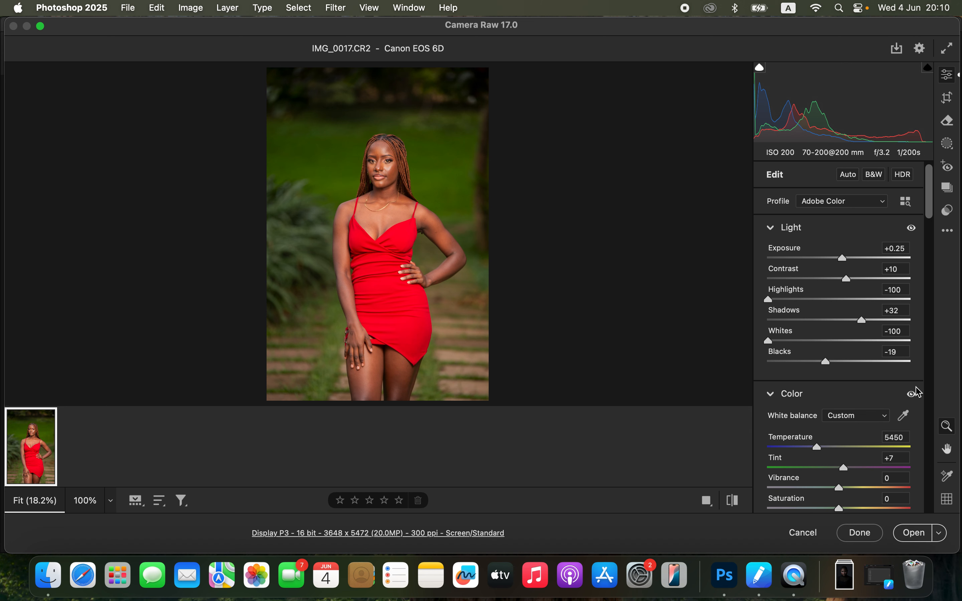
Step: Shift the HSL hue of Greens to +64 and Yellows to +70
left_click_drag(935, 210, 936, 347)
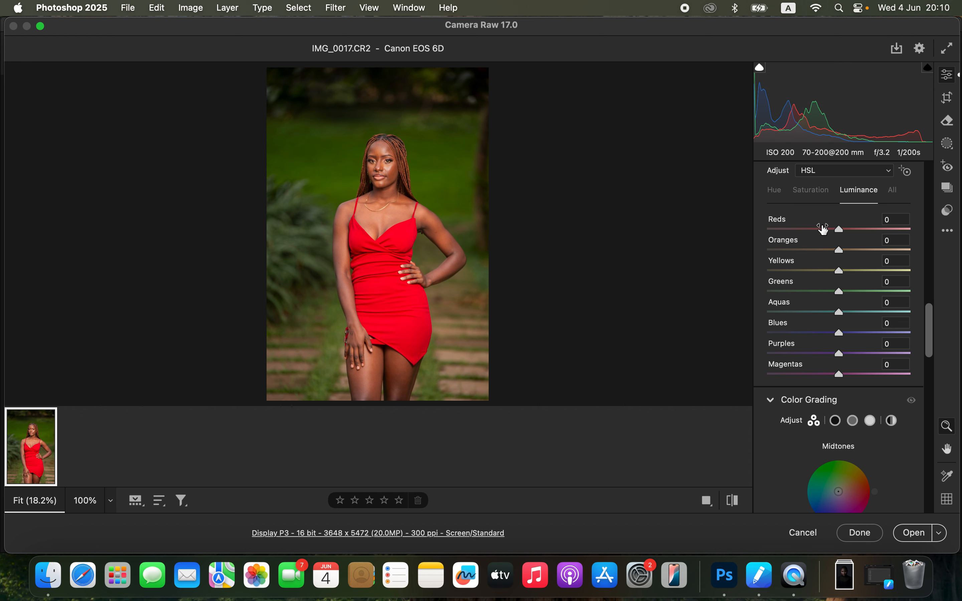
left_click(784, 199)
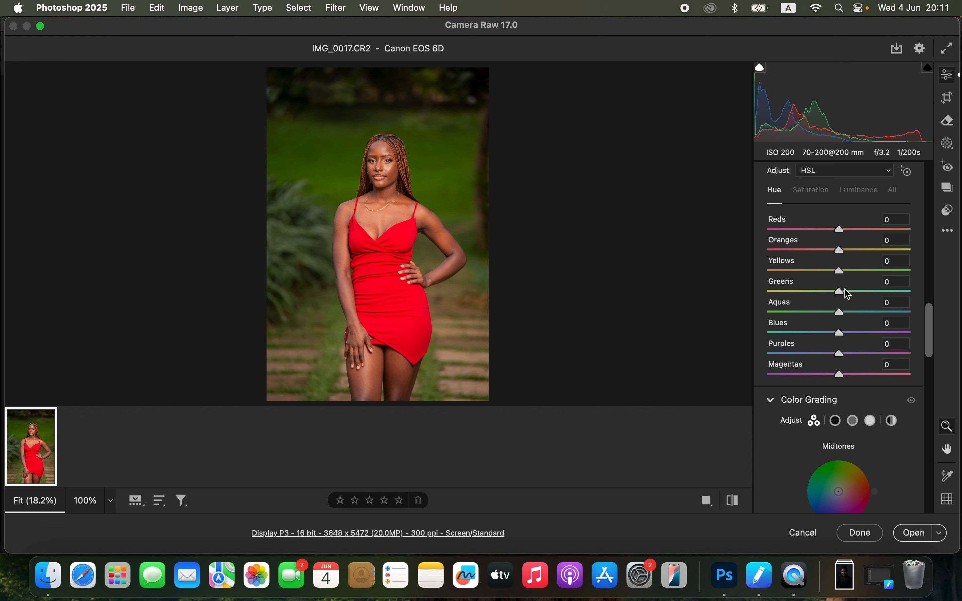
left_click_drag(844, 293, 891, 294)
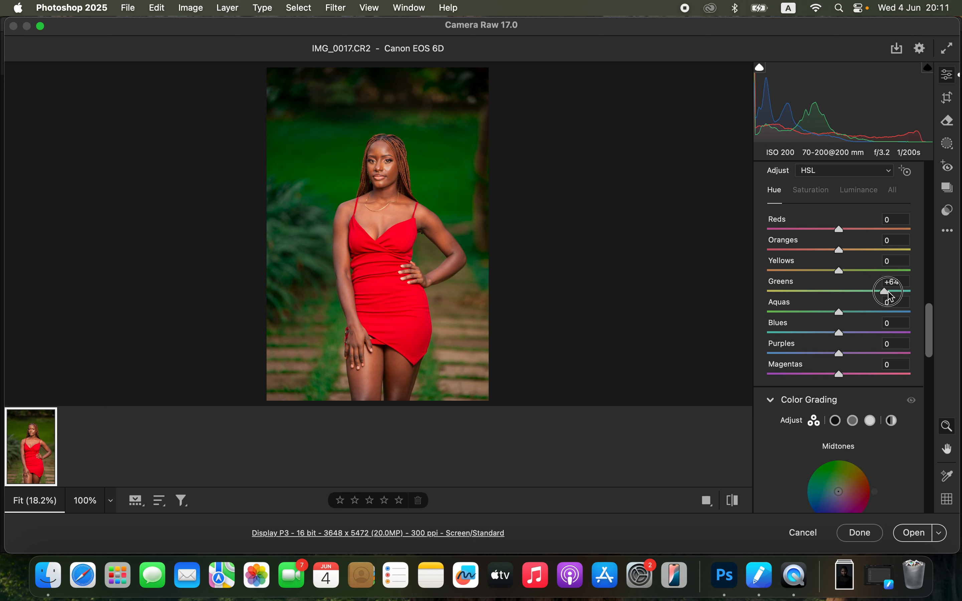
left_click_drag(842, 272, 893, 274)
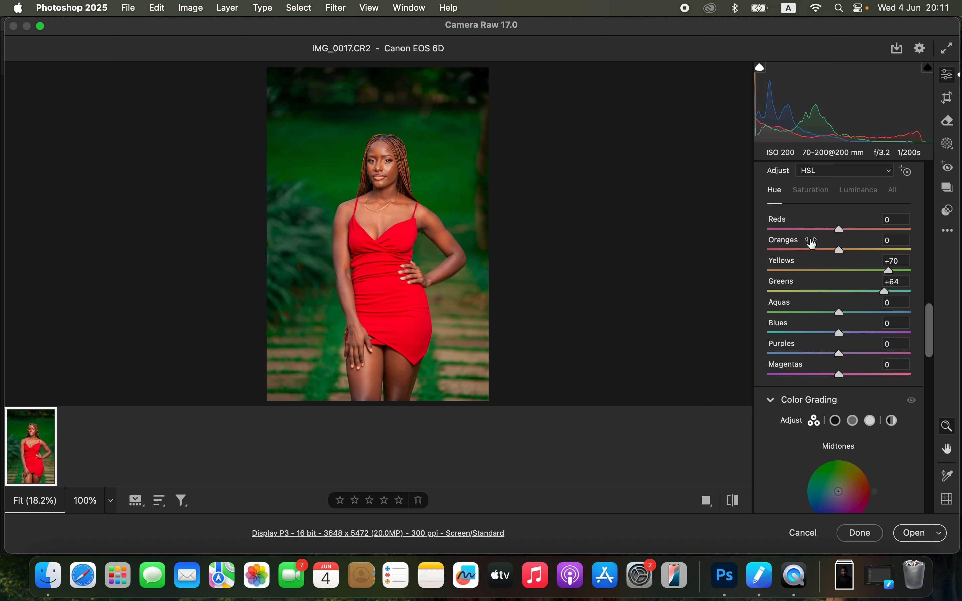
Step: Set HSL saturation to -21 for Yellows and -42 for Greens, and luminance to -7 for Oranges and -19 for Greens
left_click(826, 192)
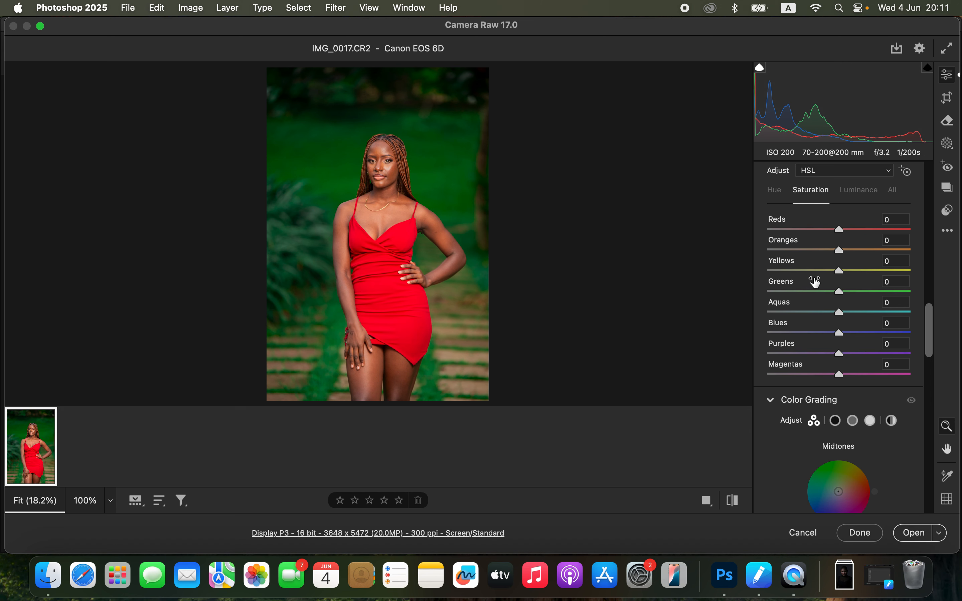
mouse_move(823, 295)
left_mouse_down()
mouse_move(805, 293)
mouse_move(809, 271)
mouse_move(801, 274)
mouse_move(825, 275)
mouse_move(812, 292)
left_mouse_up()
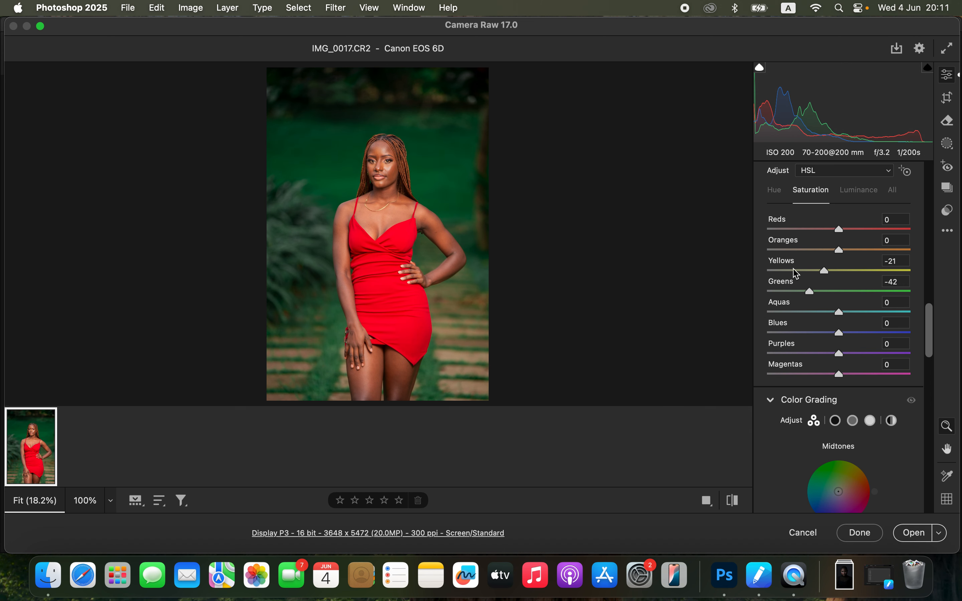
left_click(868, 194)
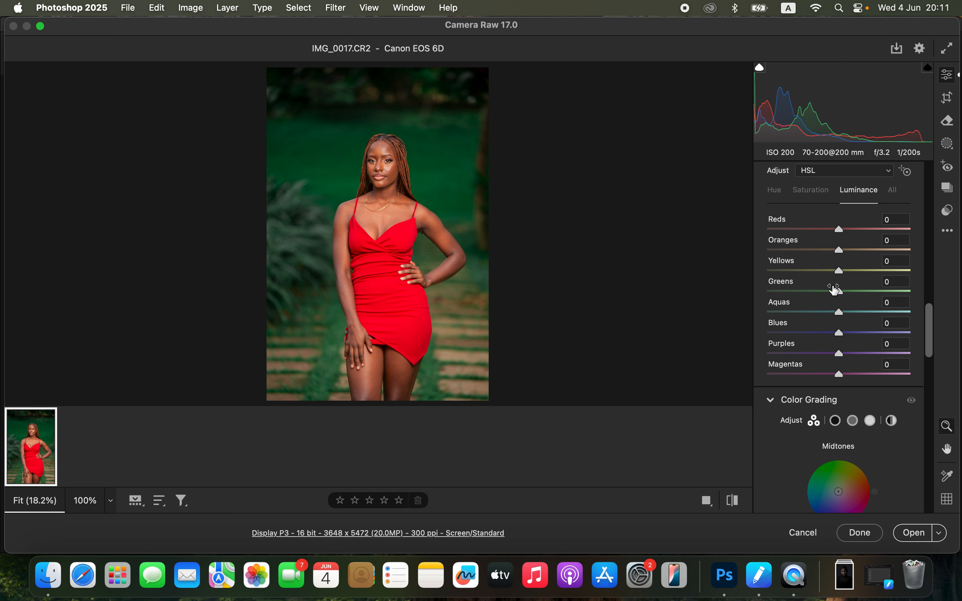
mouse_move(833, 292)
left_mouse_down()
mouse_move(818, 293)
mouse_move(826, 294)
left_mouse_up()
left_click_drag(839, 257, 834, 259)
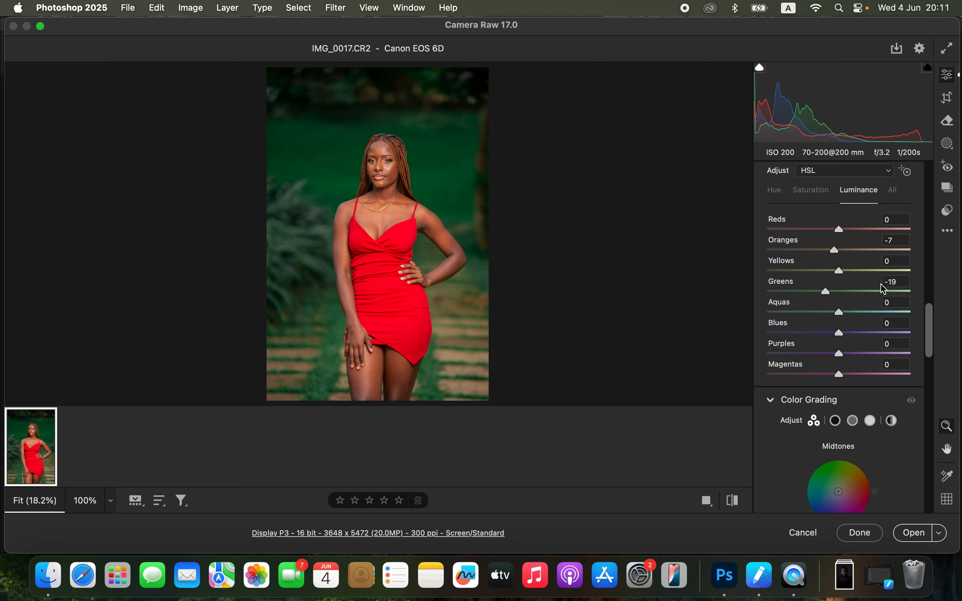
Step: Raise the Blue Primary saturation in the calibration settings to about +25
left_click_drag(933, 335, 930, 490)
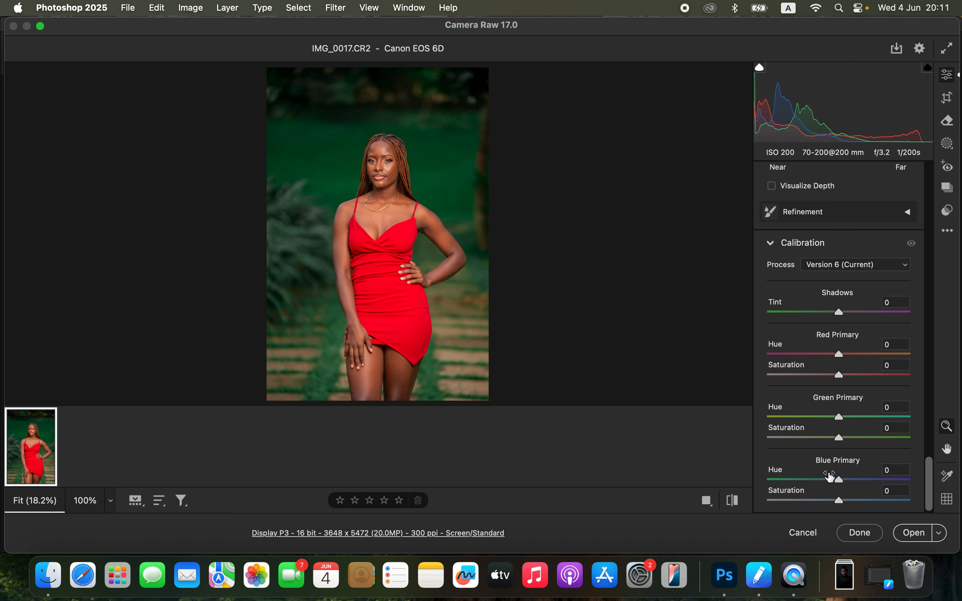
mouse_move(844, 501)
left_mouse_down()
mouse_move(927, 495)
mouse_move(850, 505)
left_mouse_up()
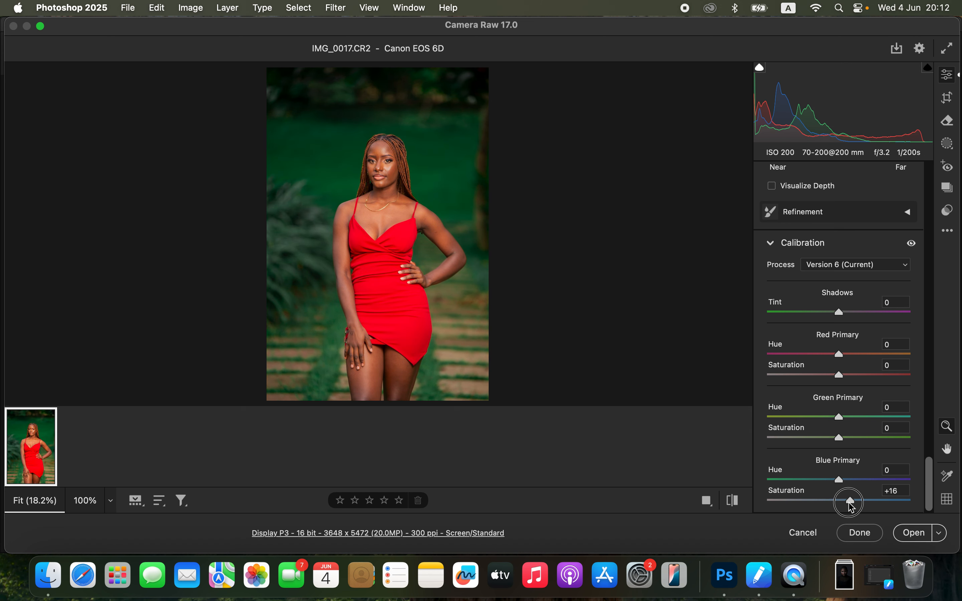
left_click_drag(851, 504, 860, 505)
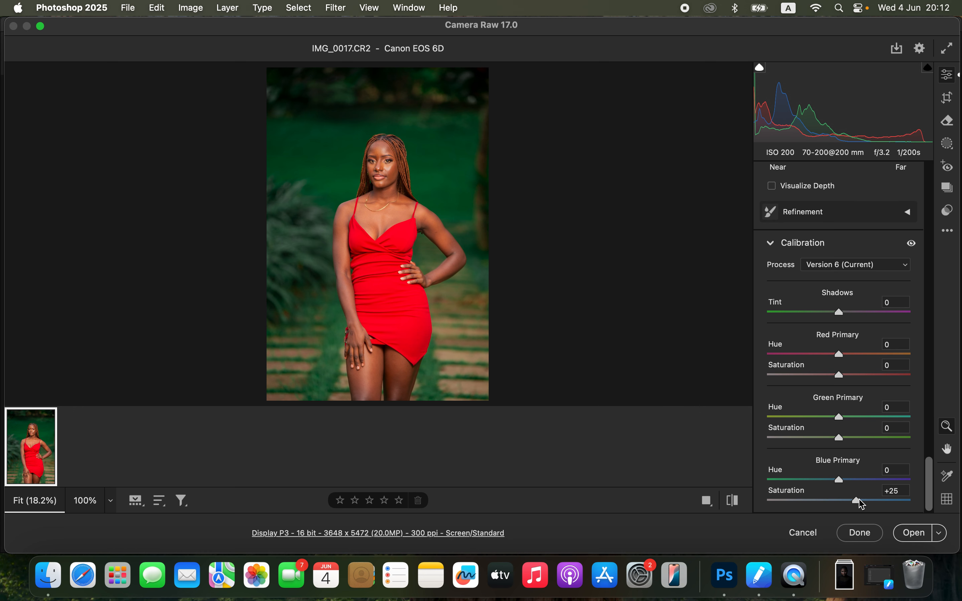
left_click_drag(859, 499, 861, 500)
Step: Set the overall color Saturation to -1 and compare the photo before and after the edits
left_click_drag(933, 472, 930, 221)
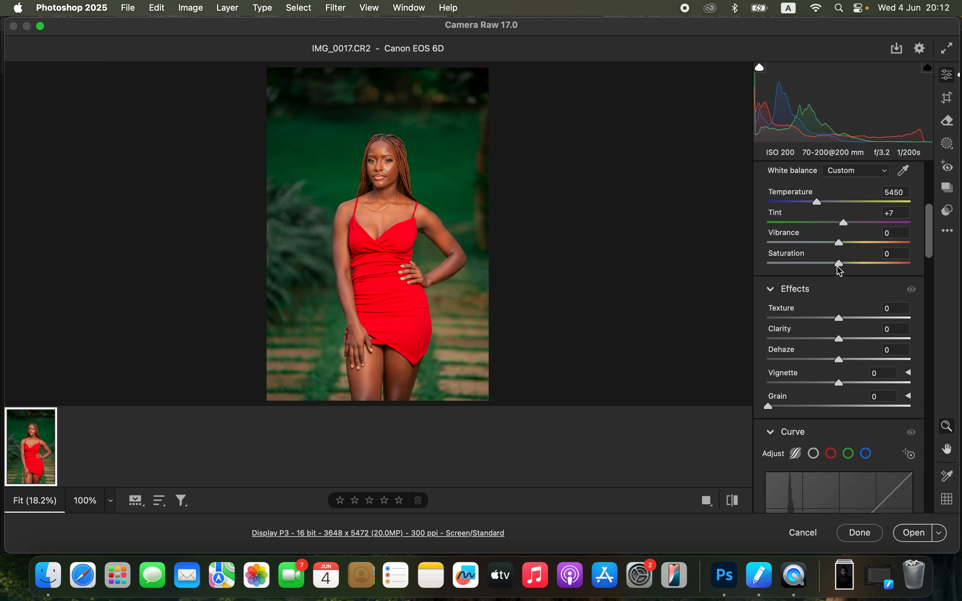
left_click_drag(840, 271, 839, 271)
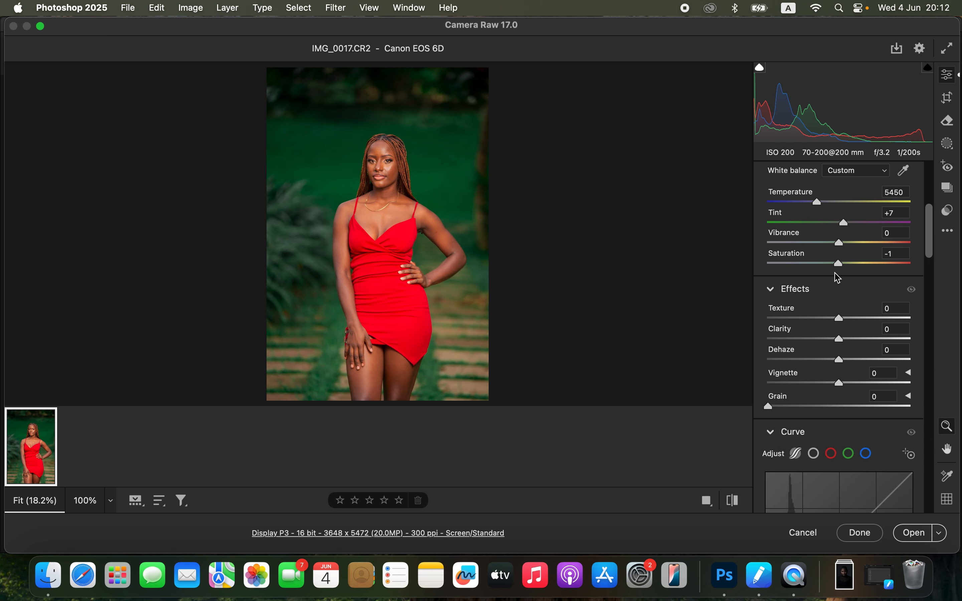
left_click(736, 505)
left_click(737, 505)
left_click(738, 505)
left_click(738, 505)
left_click(740, 506)
Step: Set Contrast to +15 and open the developed raw photo in Photoshop for retouching
left_click_drag(930, 244, 933, 215)
left_click_drag(846, 248, 852, 248)
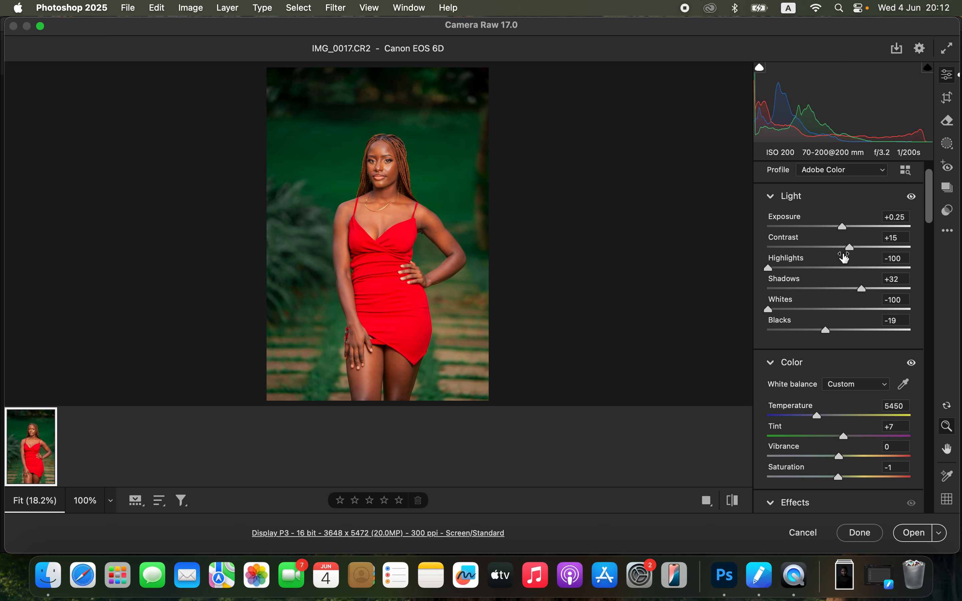
left_click(916, 533)
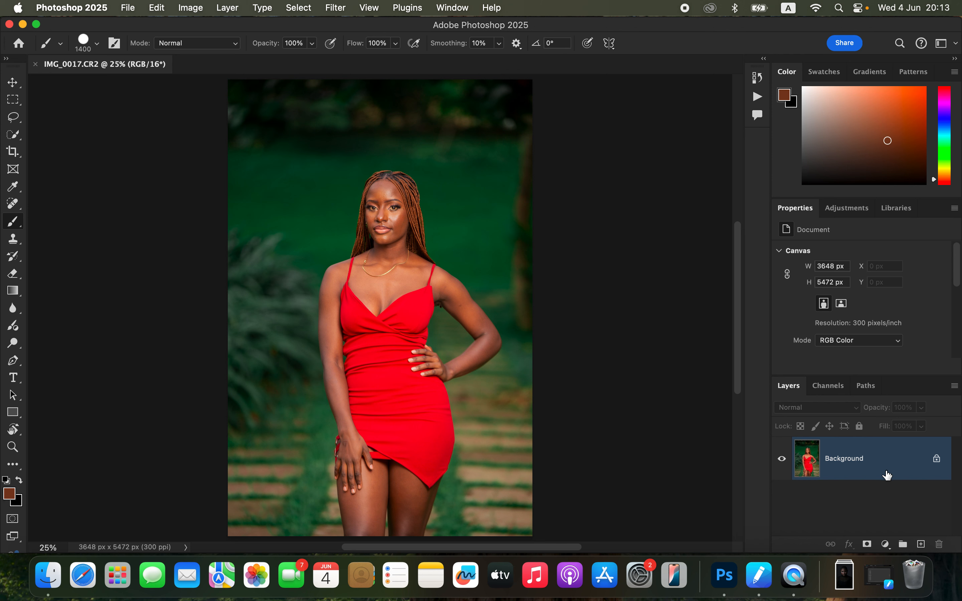
Step: Duplicate the background layer twice, naming the lower copy "color" and the upper copy "texture"
key("super+j")
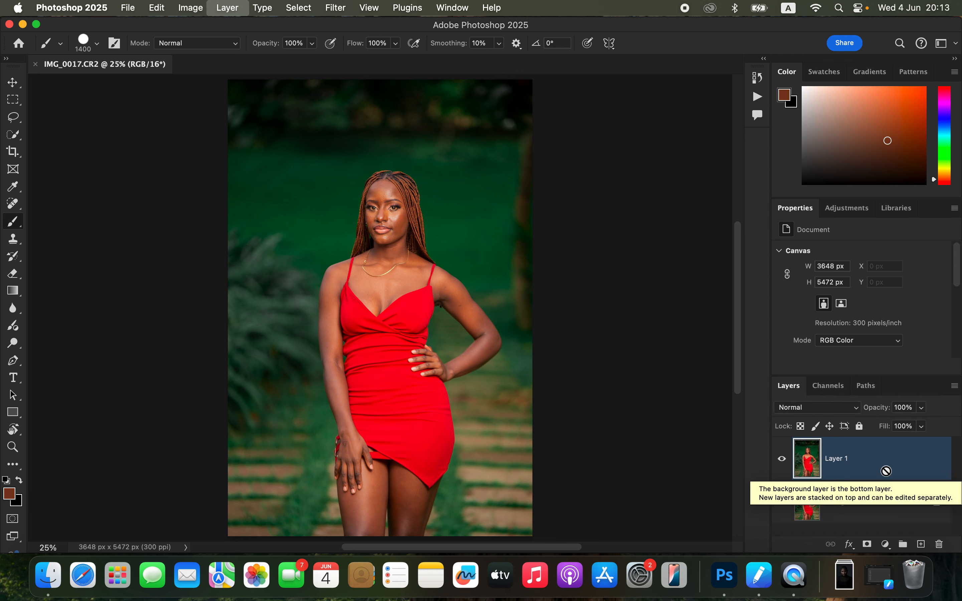
key("super+j")
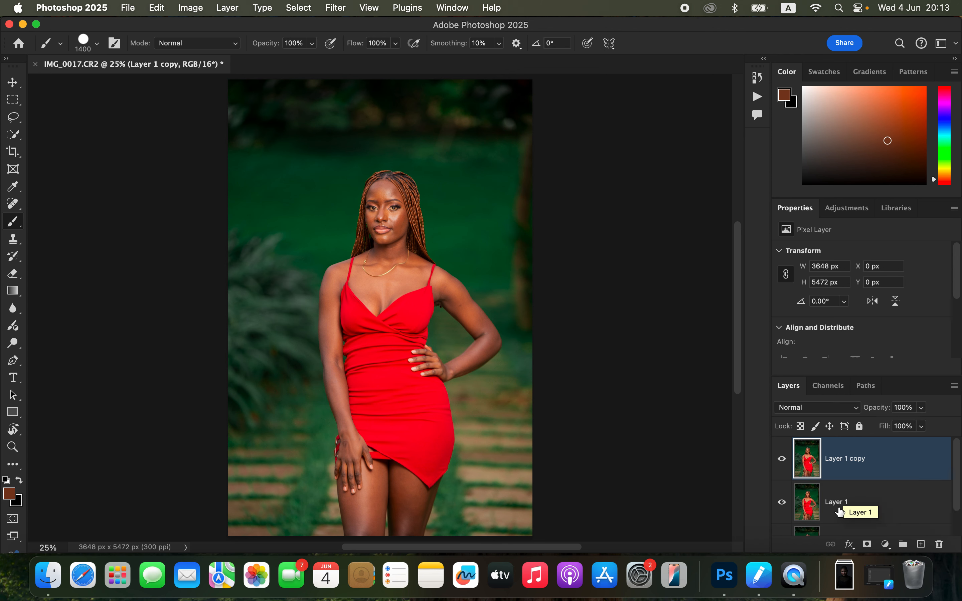
double_click(839, 505)
type("color")
key("Return")
double_click(841, 457)
type("texture")
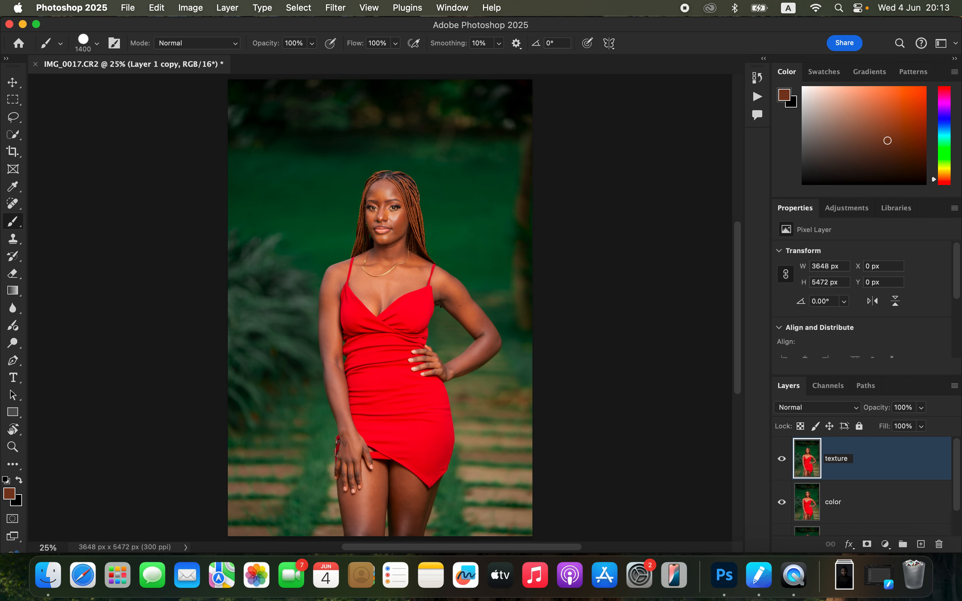
key("Return")
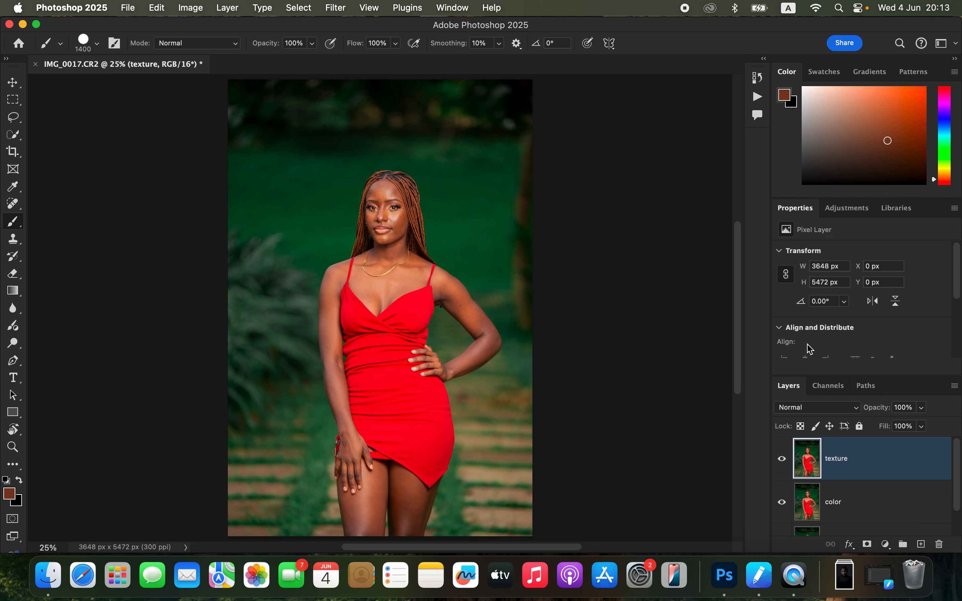
Step: Hide the texture layer and apply a Gaussian Blur with a 3.0 pixel radius to the color layer
left_click(865, 510)
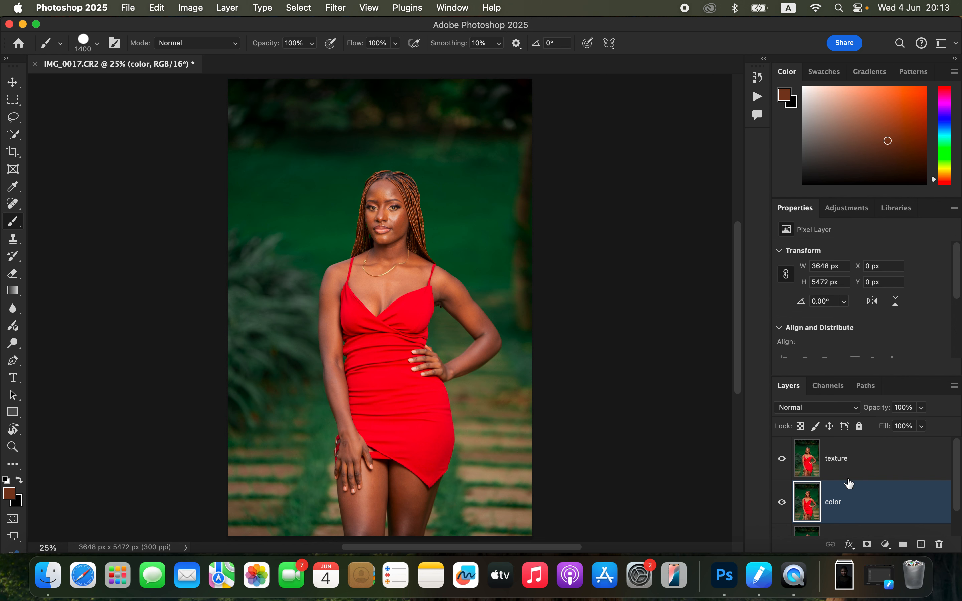
left_click(781, 462)
left_click(341, 8)
mouse_move(358, 164)
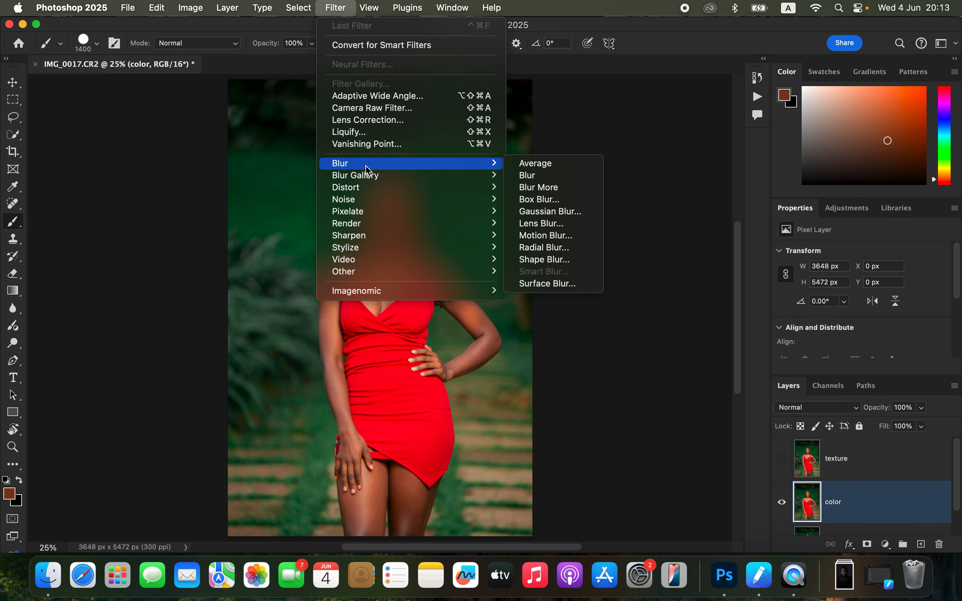
left_click(551, 211)
left_click_drag(644, 293, 623, 294)
left_click(391, 217)
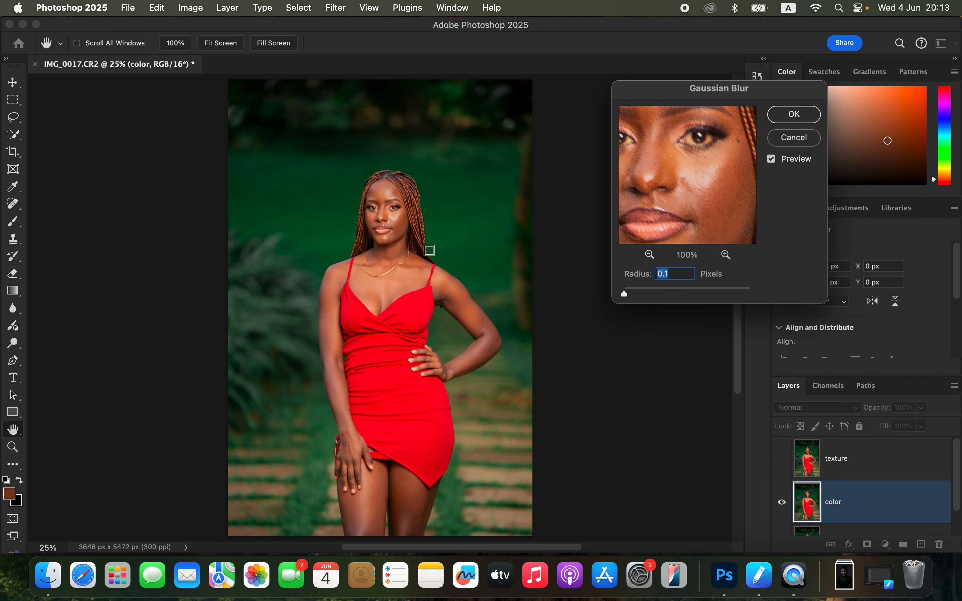
left_click(398, 223)
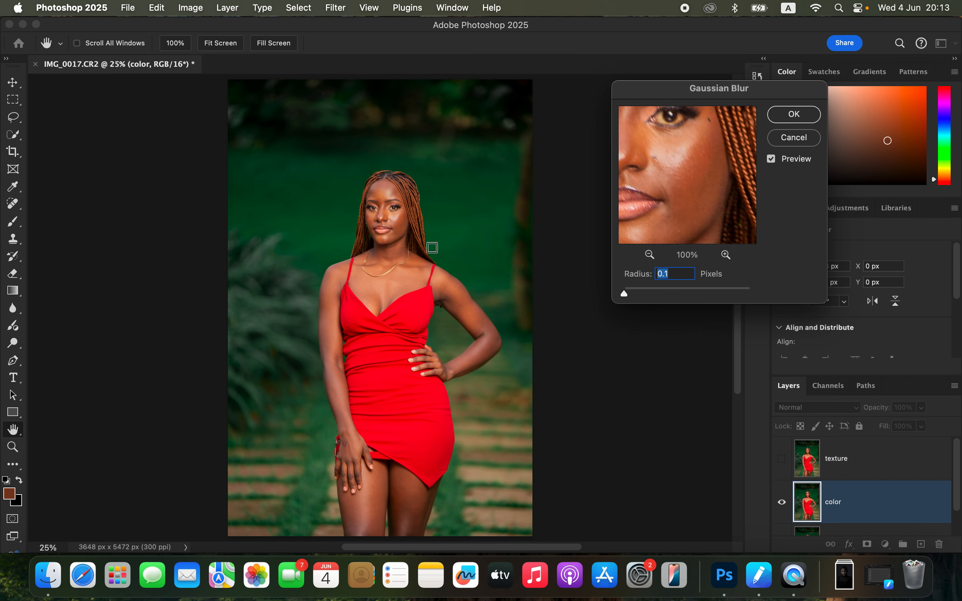
left_click_drag(632, 298, 644, 294)
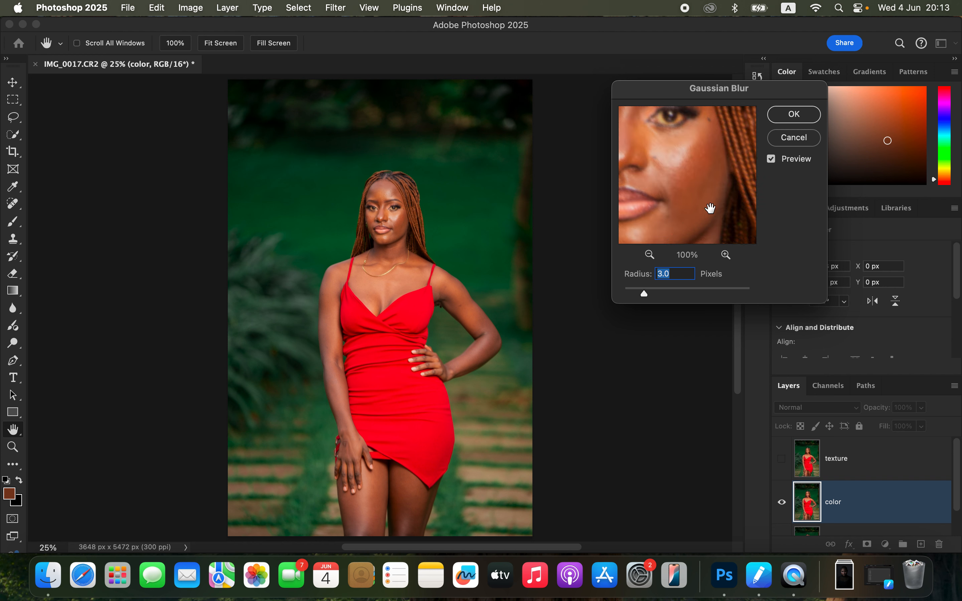
left_click_drag(709, 209, 717, 149)
left_click(797, 123)
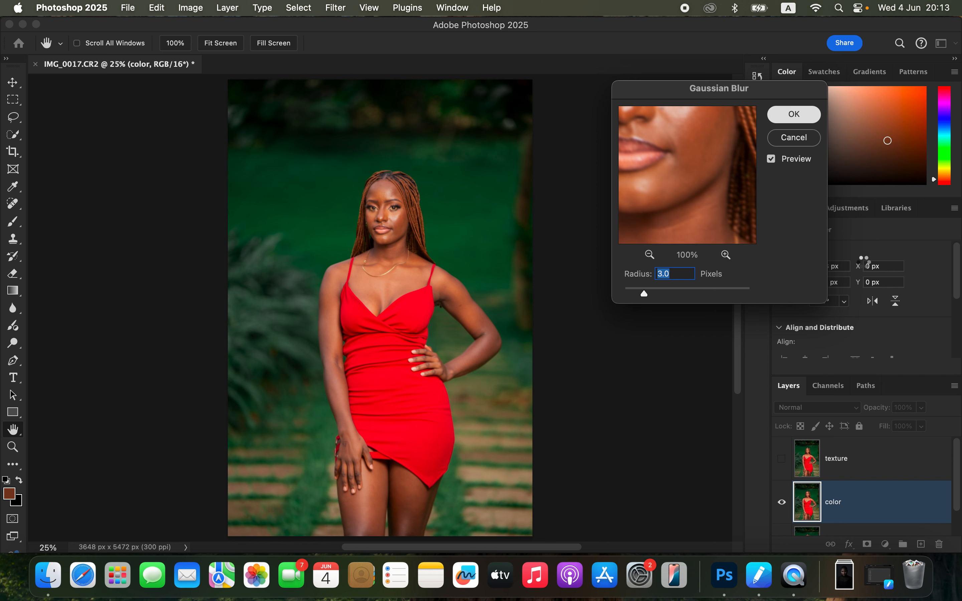
Step: Show the texture layer and set up Apply Image on it with color as the source layer and Add blending
left_click(869, 477)
left_click(783, 460)
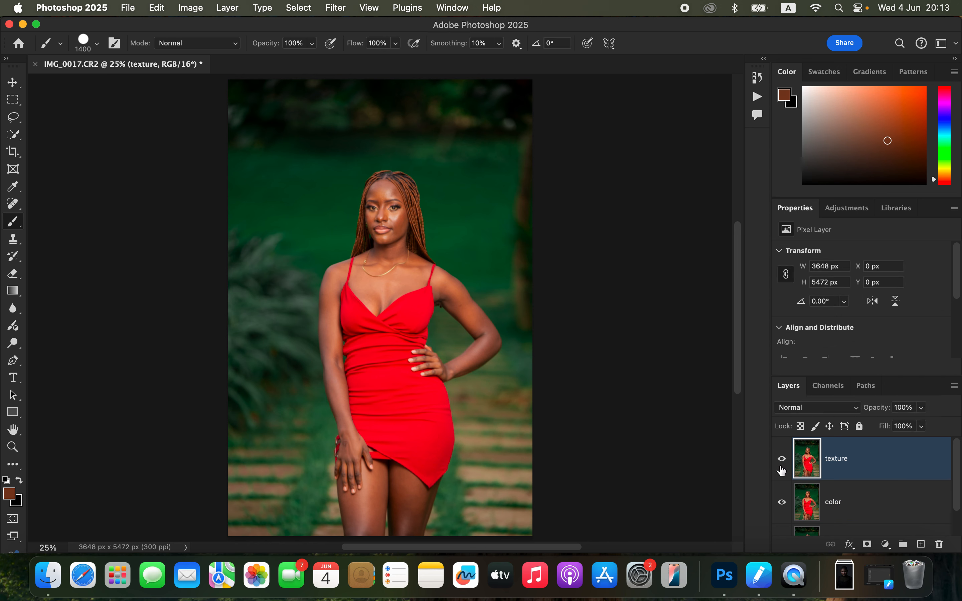
left_click(191, 8)
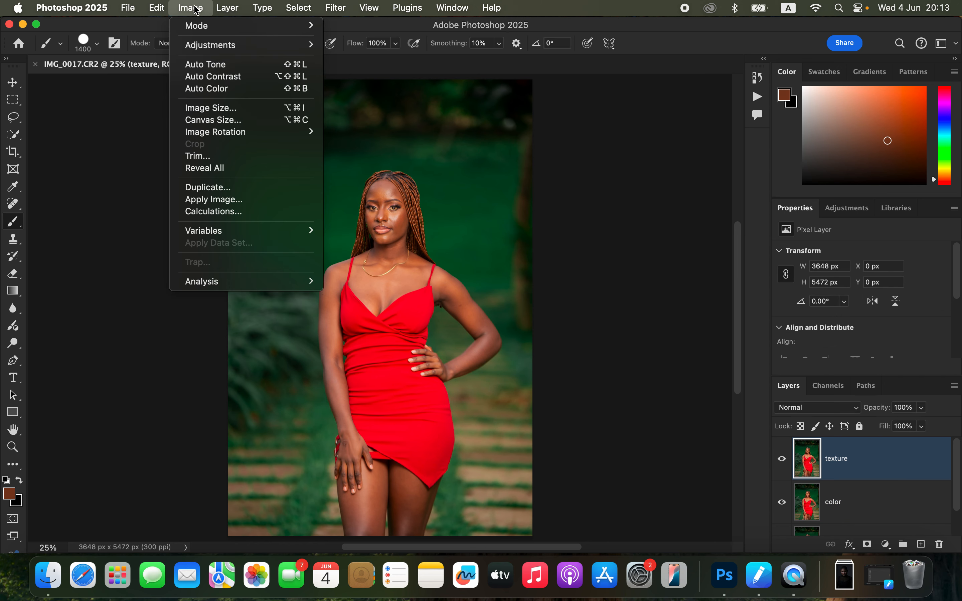
left_click(222, 201)
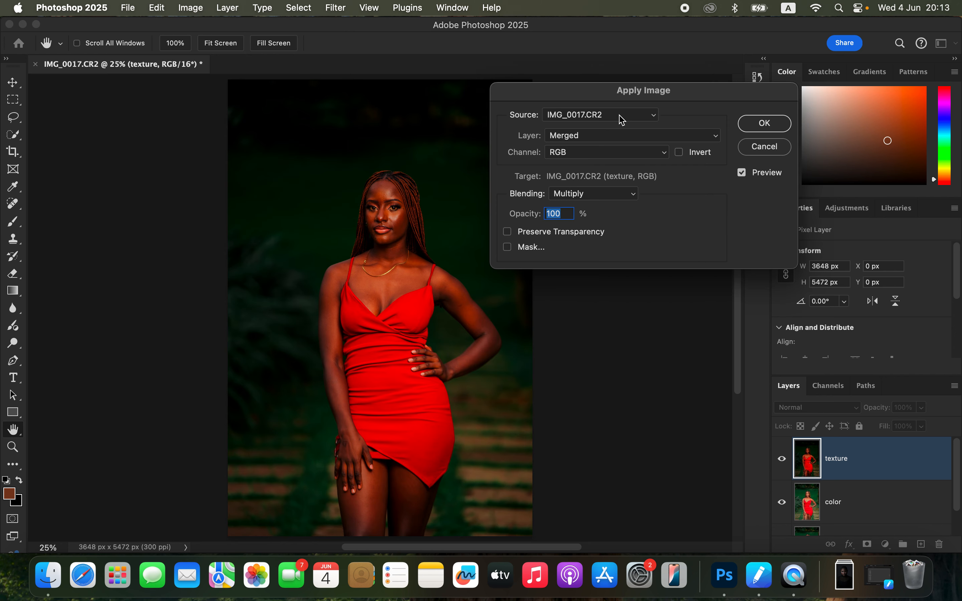
left_click(594, 136)
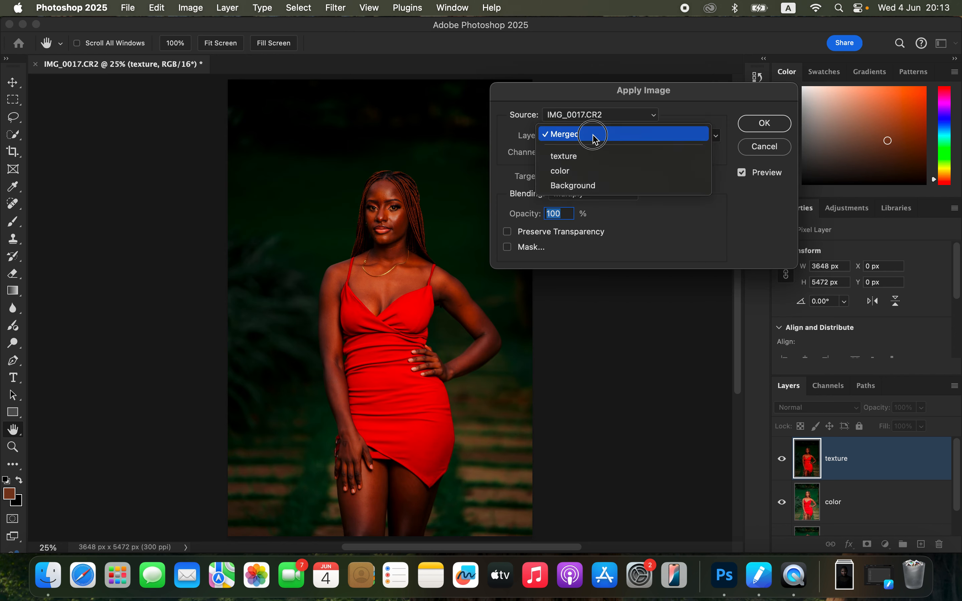
left_click(589, 175)
left_click(588, 195)
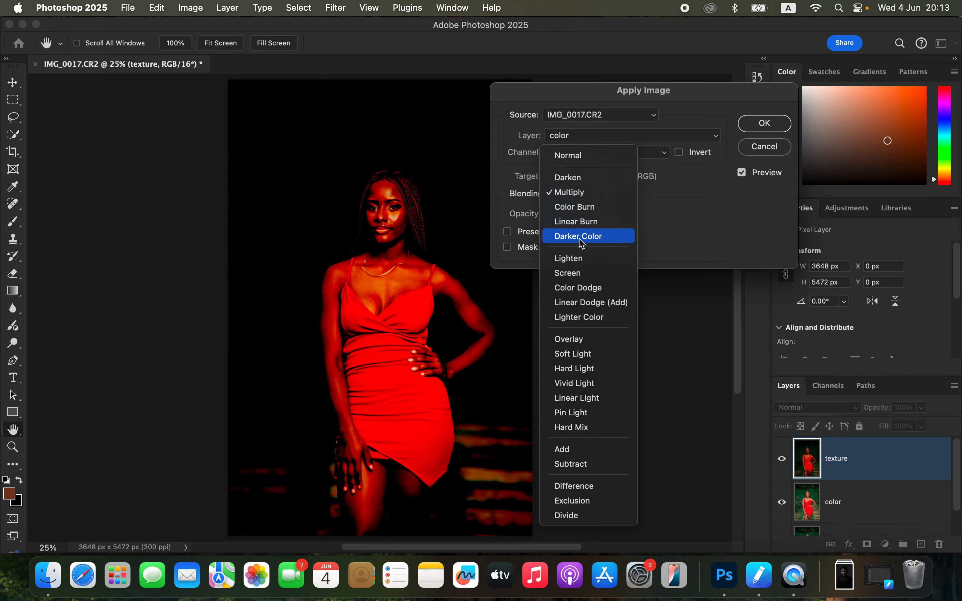
left_click(572, 449)
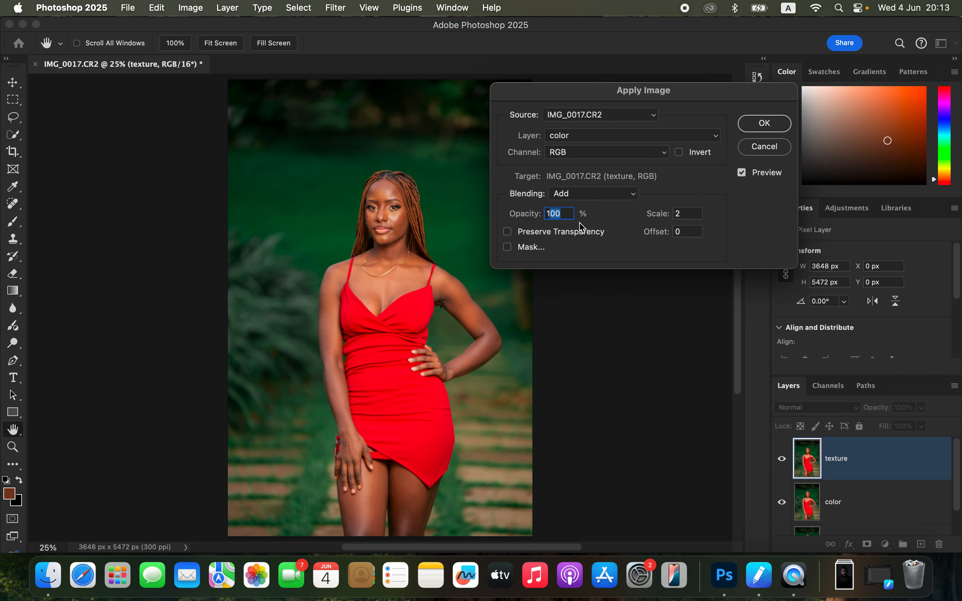
Step: Try the Apply Image preview with Invert switched on and off and with Subtract blending instead of Add
left_click(680, 154)
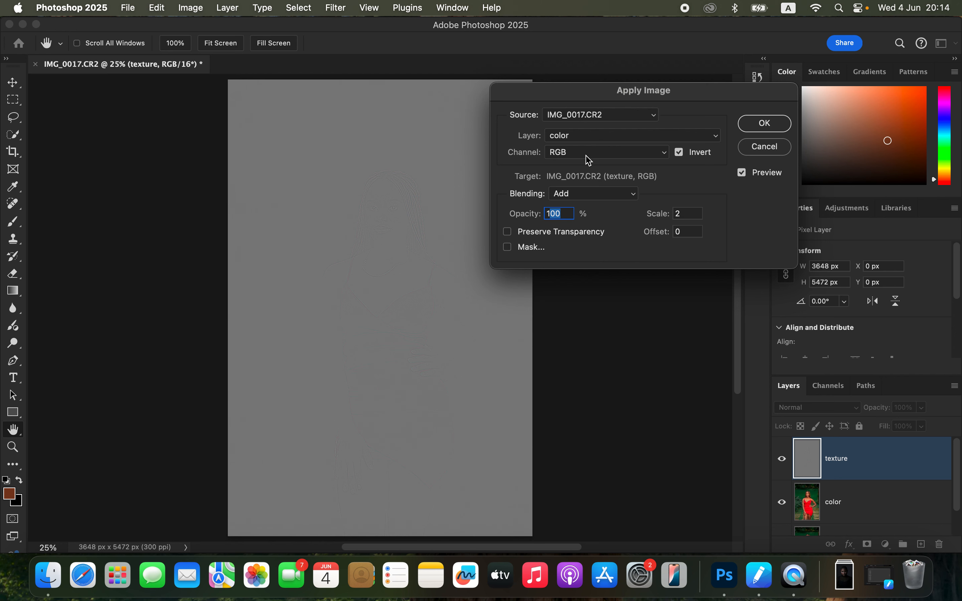
left_click(680, 153)
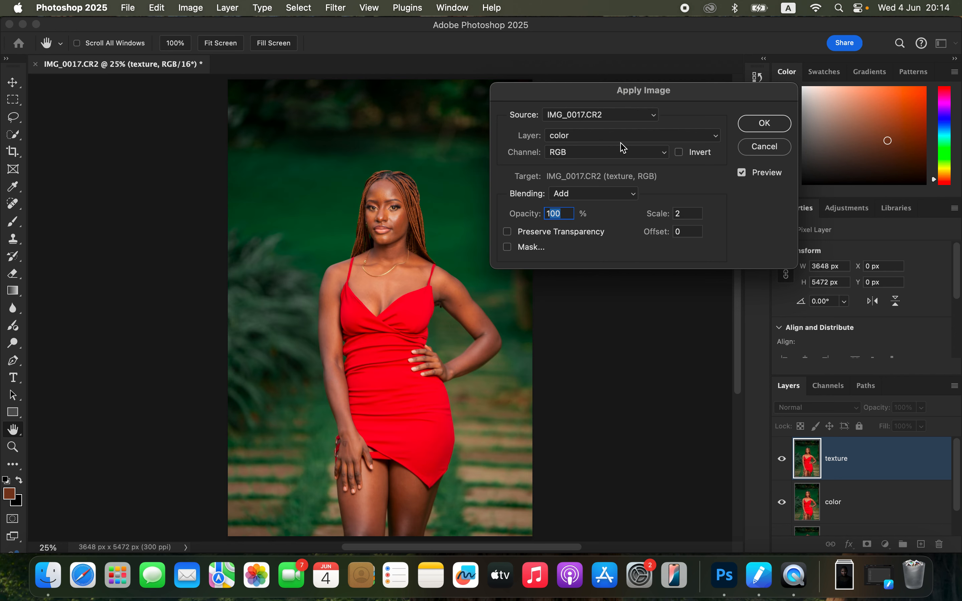
left_click(579, 195)
left_click(580, 208)
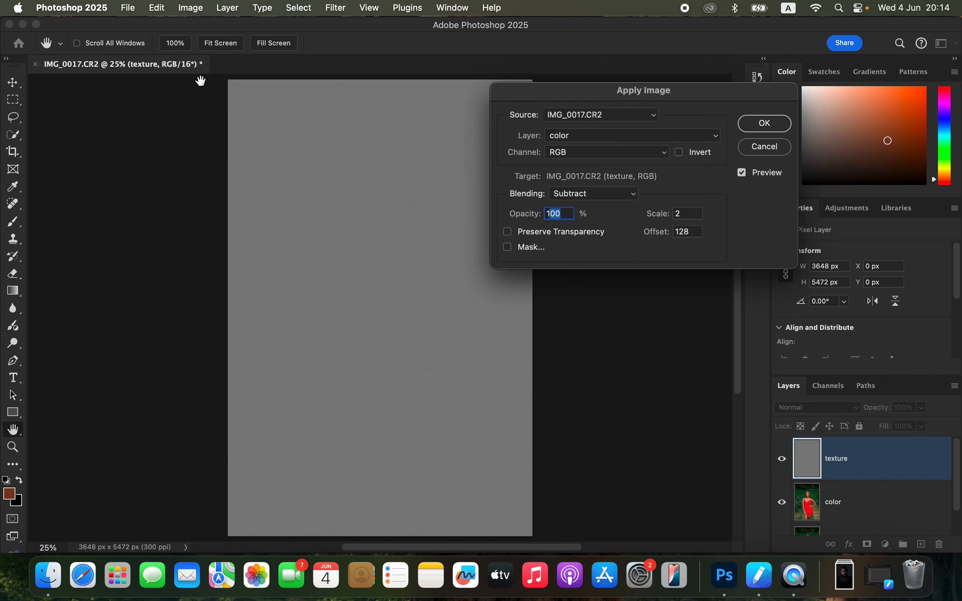
left_click(608, 194)
left_click(606, 178)
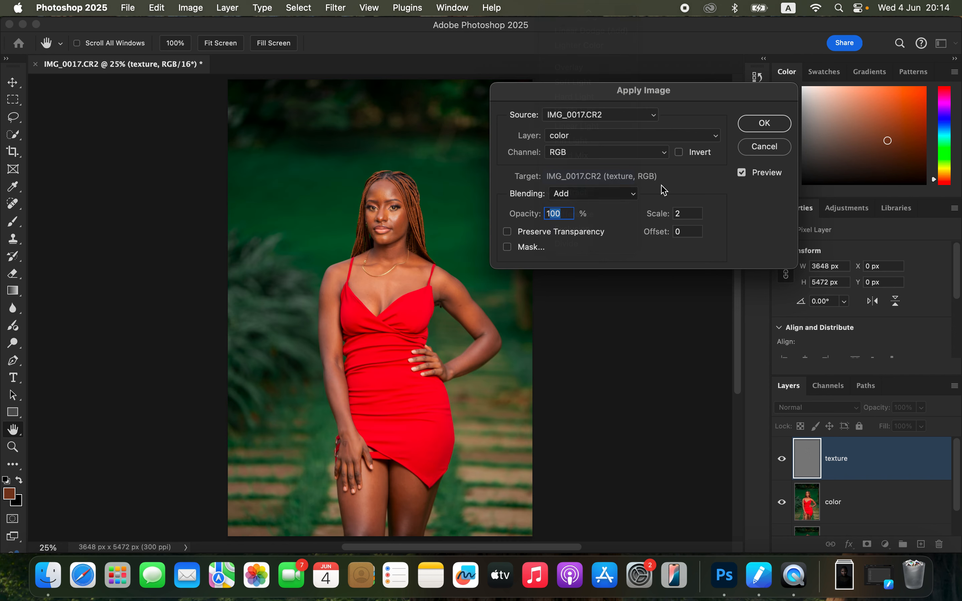
Step: Apply the image with Invert enabled and set the texture layer's blend mode to Linear Light
left_click(679, 152)
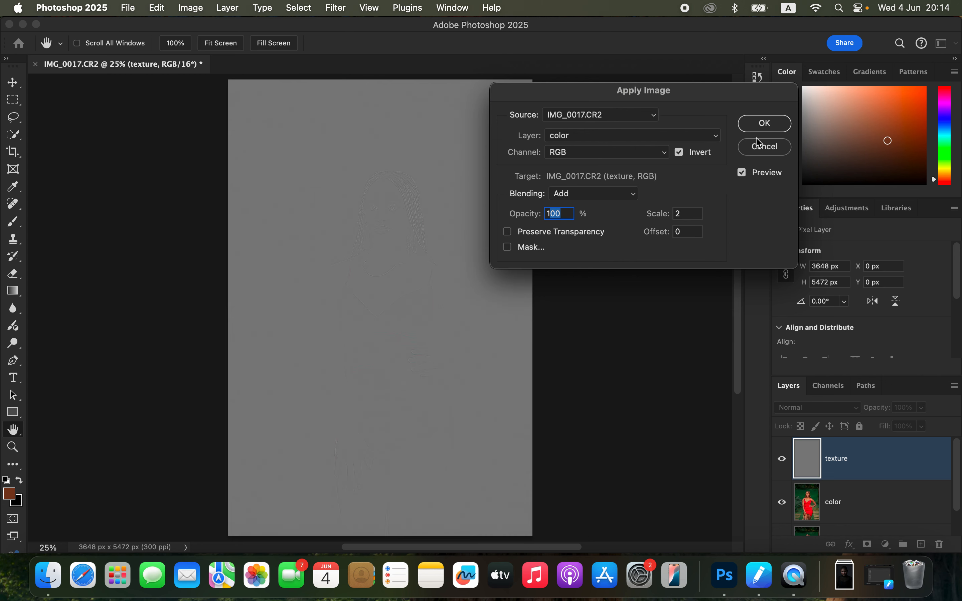
left_click(764, 123)
left_click(831, 414)
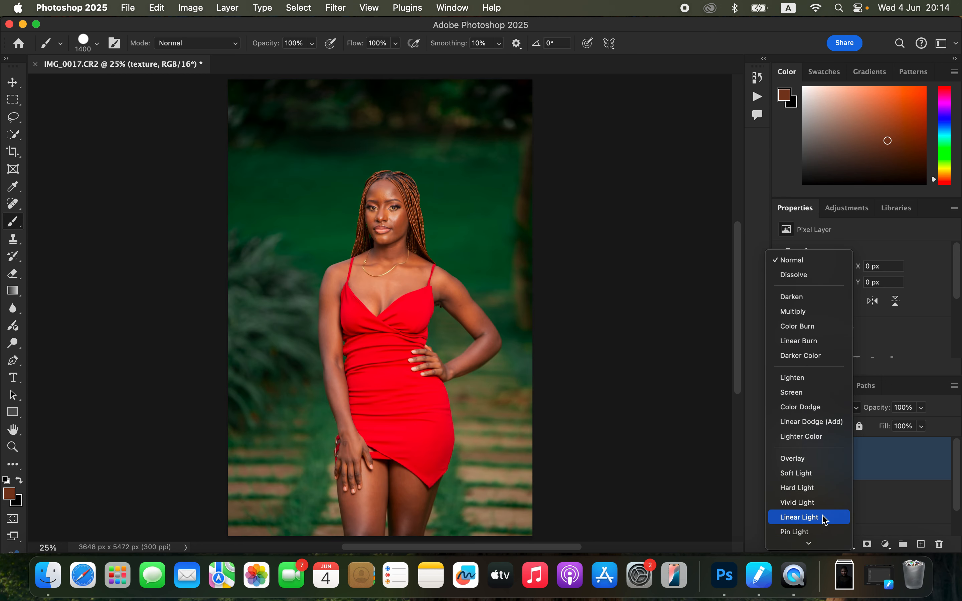
left_click(827, 515)
Step: Group the texture and color layers and expand the group to show both
left_click(867, 516, "shift")
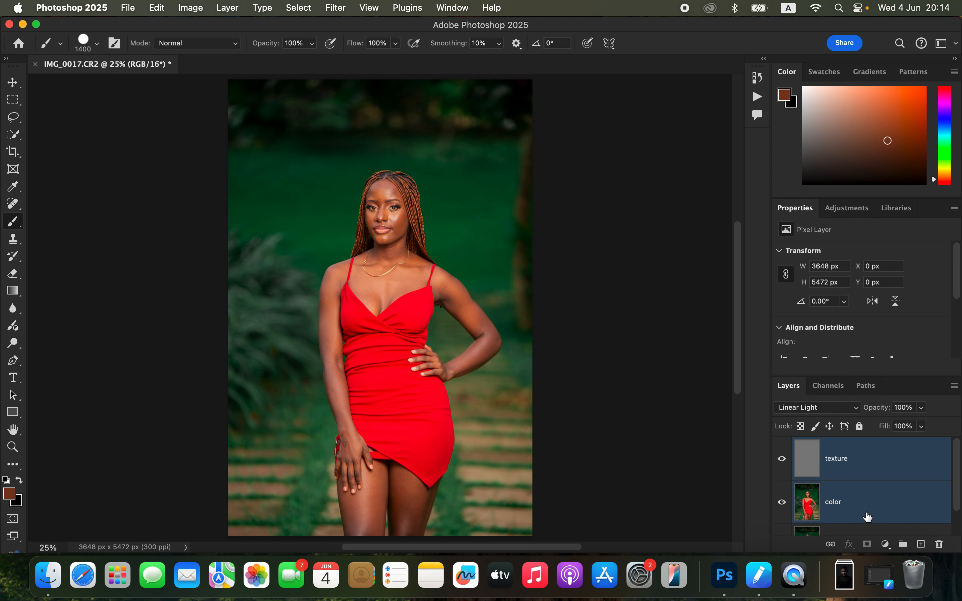
key("super+g")
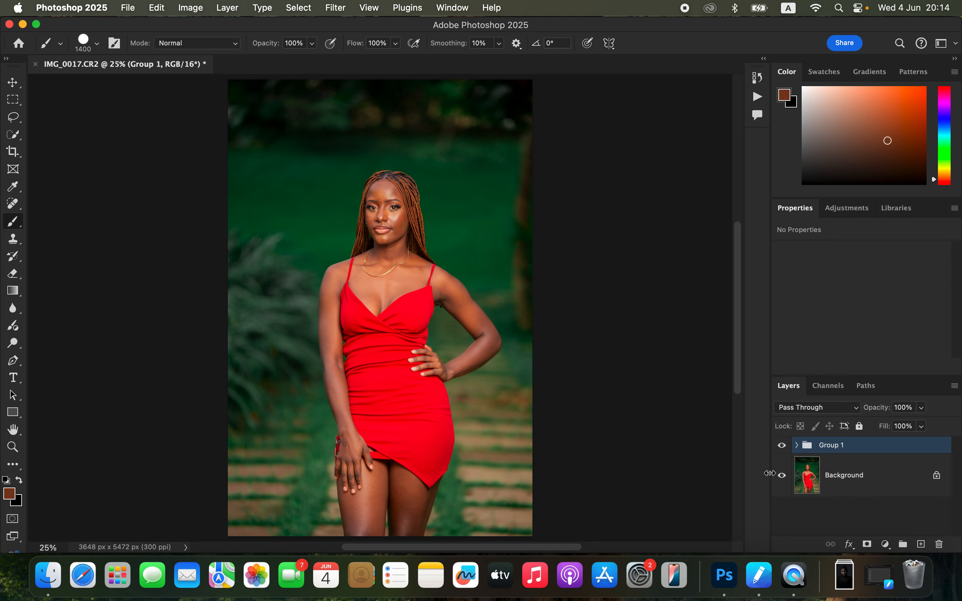
left_click(797, 445)
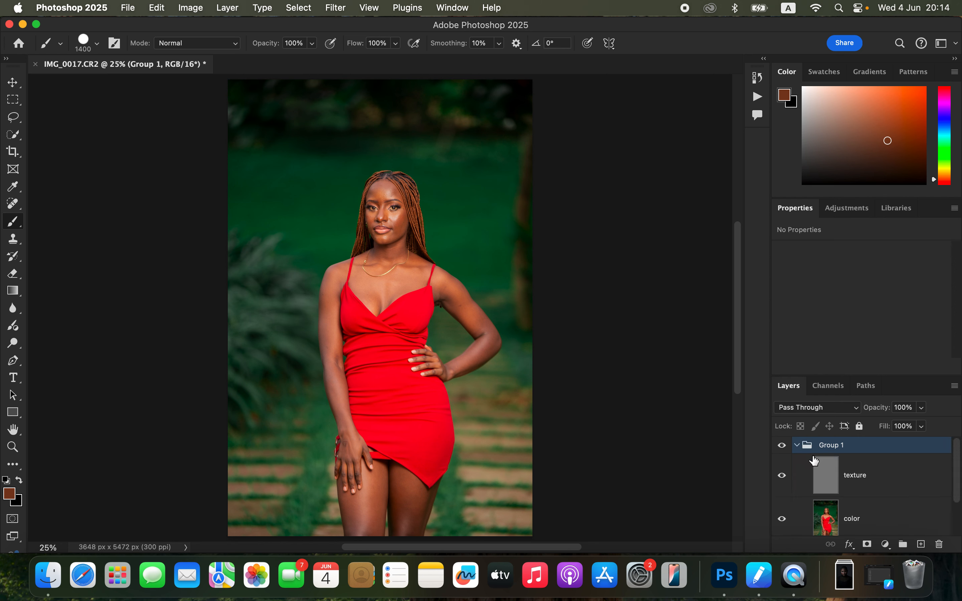
Step: Select the color layer, hide the texture layer and choose the Mixer Brush tool
left_click(876, 528)
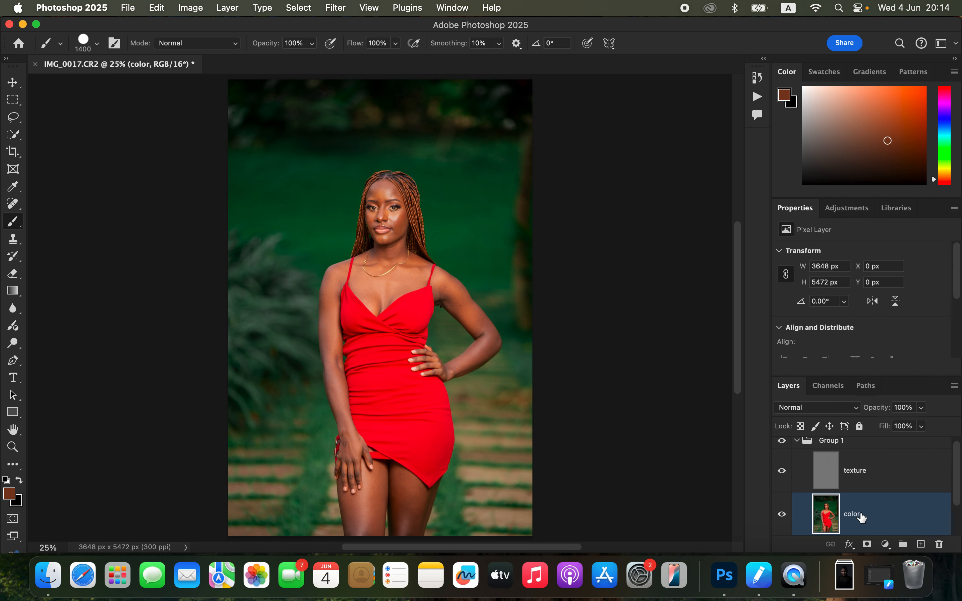
left_click(781, 476)
left_click(13, 222)
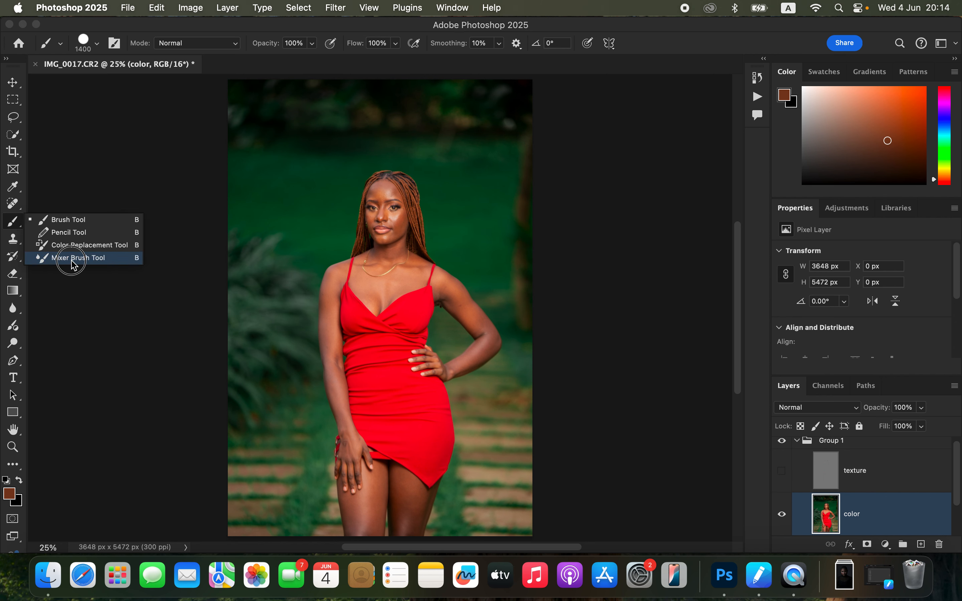
left_click(73, 258)
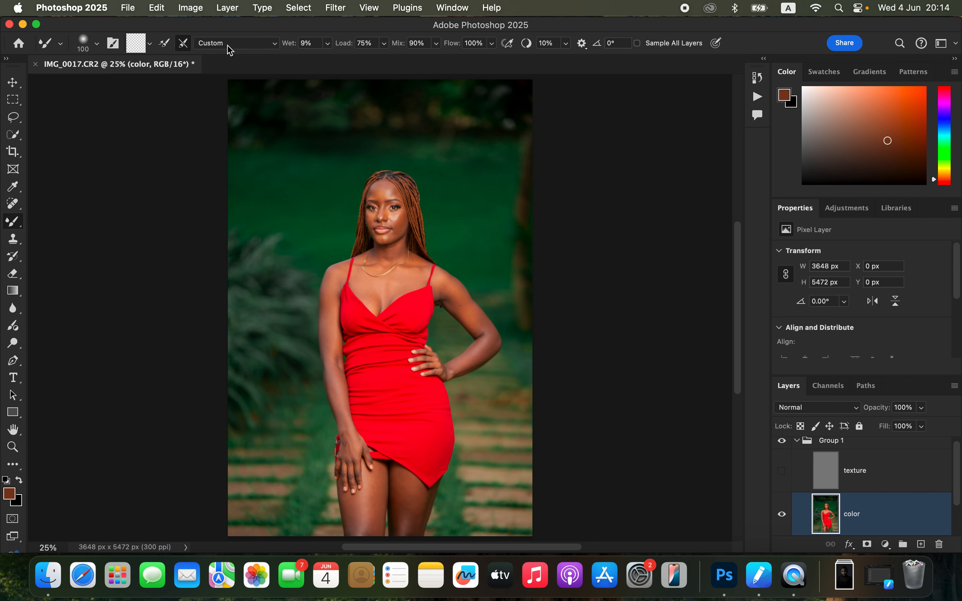
left_click(151, 44)
left_click(155, 73)
Step: Blend the skin tones across the forehead, cheeks, nose and chin with the Mixer Brush
key("super+equal")
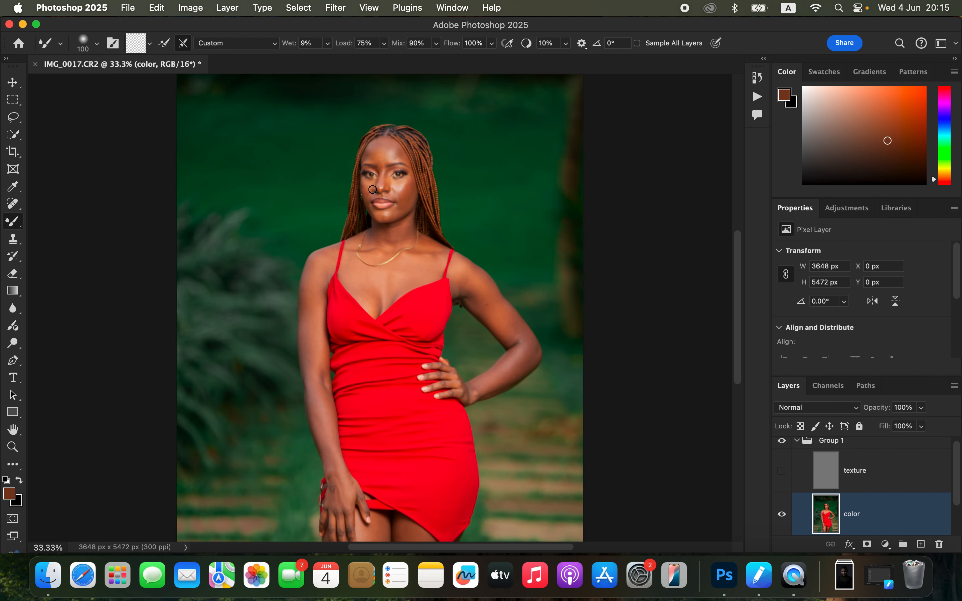
key("super+equal")
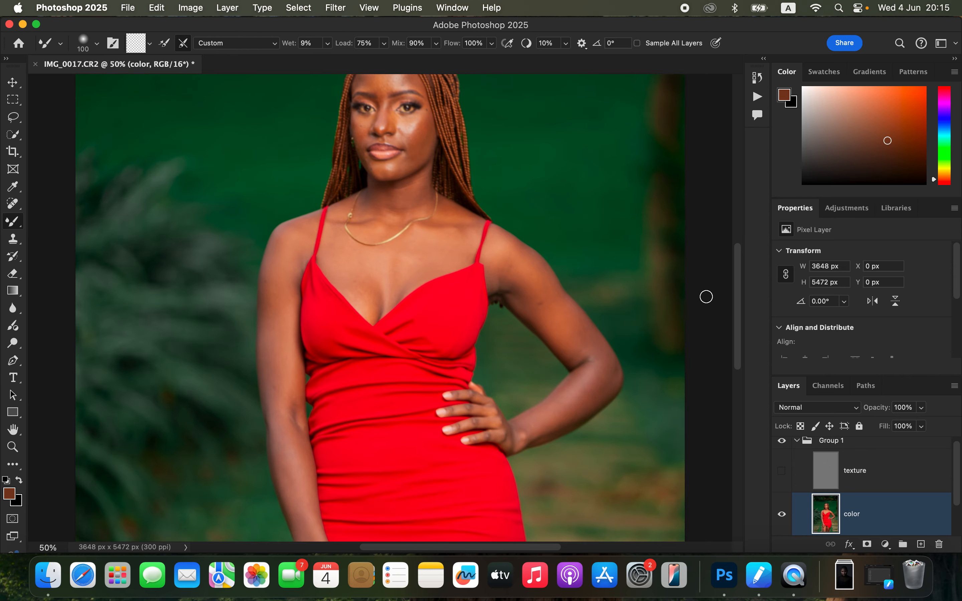
left_click_drag(740, 306, 736, 276)
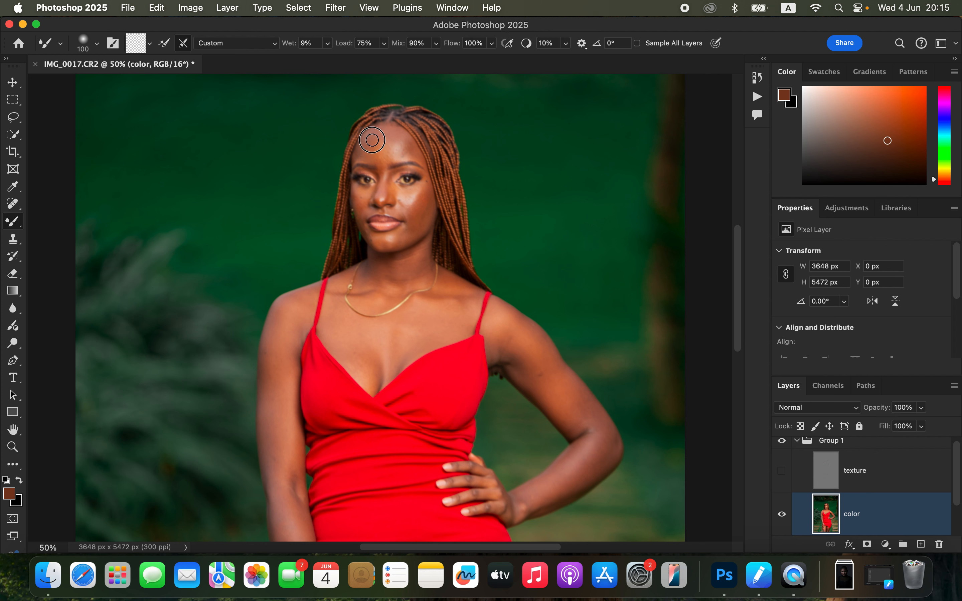
mouse_move(386, 131)
left_mouse_down()
mouse_move(410, 152)
mouse_move(387, 132)
mouse_move(377, 149)
mouse_move(386, 161)
mouse_move(397, 141)
mouse_move(409, 156)
mouse_move(389, 141)
mouse_move(382, 153)
mouse_move(381, 140)
mouse_move(356, 158)
mouse_move(371, 138)
mouse_move(365, 146)
mouse_move(378, 136)
mouse_move(389, 156)
mouse_move(391, 141)
mouse_move(404, 141)
mouse_move(384, 167)
left_mouse_up()
mouse_move(414, 209)
left_mouse_down()
mouse_move(382, 240)
mouse_move(404, 236)
mouse_move(400, 243)
mouse_move(417, 220)
mouse_move(416, 191)
mouse_move(407, 201)
mouse_move(400, 190)
mouse_move(358, 198)
mouse_move(377, 234)
mouse_move(360, 225)
mouse_move(376, 243)
left_mouse_up()
mouse_move(410, 197)
left_mouse_down()
mouse_move(409, 215)
mouse_move(389, 185)
mouse_move(381, 196)
mouse_move(383, 170)
left_mouse_up()
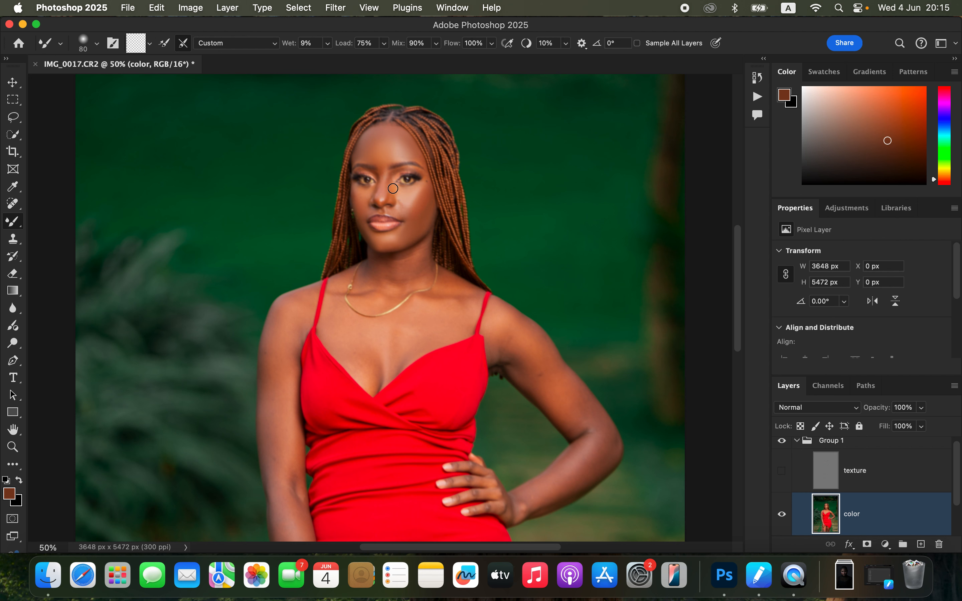
left_click_drag(397, 213, 421, 198)
left_click_drag(407, 156, 422, 162)
mouse_move(420, 199)
left_mouse_down()
mouse_move(420, 221)
mouse_move(432, 213)
mouse_move(389, 241)
left_mouse_up()
Step: Blend the skin tones on the neck, collarbones and upper chest around the necklace
mouse_move(375, 287)
left_mouse_down()
mouse_move(399, 265)
mouse_move(408, 278)
mouse_move(426, 252)
mouse_move(401, 265)
mouse_move(390, 287)
mouse_move(340, 286)
mouse_move(331, 309)
mouse_move(337, 340)
mouse_move(367, 357)
mouse_move(397, 344)
mouse_move(403, 353)
mouse_move(436, 308)
mouse_move(403, 314)
mouse_move(461, 294)
mouse_move(451, 283)
mouse_move(448, 307)
mouse_move(462, 322)
left_mouse_up()
mouse_move(406, 267)
left_mouse_down()
mouse_move(375, 305)
mouse_move(303, 302)
mouse_move(325, 310)
left_mouse_up()
mouse_move(418, 223)
left_mouse_down()
mouse_move(422, 203)
mouse_move(415, 212)
mouse_move(401, 205)
mouse_move(419, 215)
left_mouse_up()
Step: Smooth the skin tones along both upper arms and the chest with the Mixer Brush
scroll(523, 338, "down", 5)
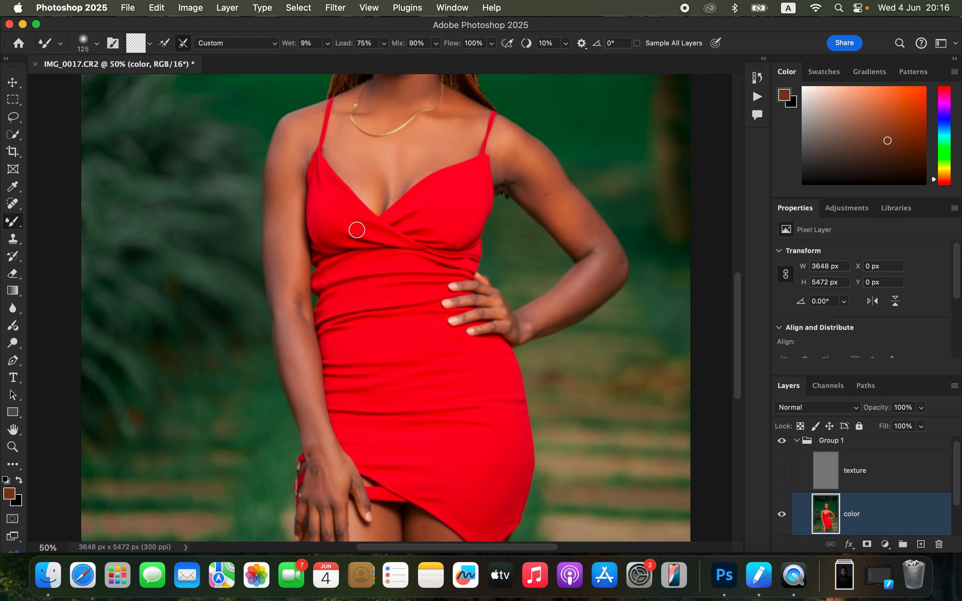
mouse_move(292, 180)
left_mouse_down()
mouse_move(283, 161)
mouse_move(279, 296)
mouse_move(287, 202)
mouse_move(287, 332)
mouse_move(280, 291)
mouse_move(320, 479)
mouse_move(298, 301)
mouse_move(288, 155)
mouse_move(294, 133)
left_mouse_up()
left_click_drag(403, 158, 409, 171)
mouse_move(512, 159)
left_mouse_down()
mouse_move(543, 194)
mouse_move(516, 145)
mouse_move(601, 242)
mouse_move(527, 147)
mouse_move(551, 174)
mouse_move(517, 155)
mouse_move(506, 164)
mouse_move(504, 132)
mouse_move(539, 185)
mouse_move(508, 173)
mouse_move(565, 216)
mouse_move(586, 253)
mouse_move(590, 231)
mouse_move(577, 297)
mouse_move(537, 316)
mouse_move(588, 294)
mouse_move(600, 277)
mouse_move(598, 223)
mouse_move(608, 245)
mouse_move(578, 294)
mouse_move(531, 302)
left_mouse_up()
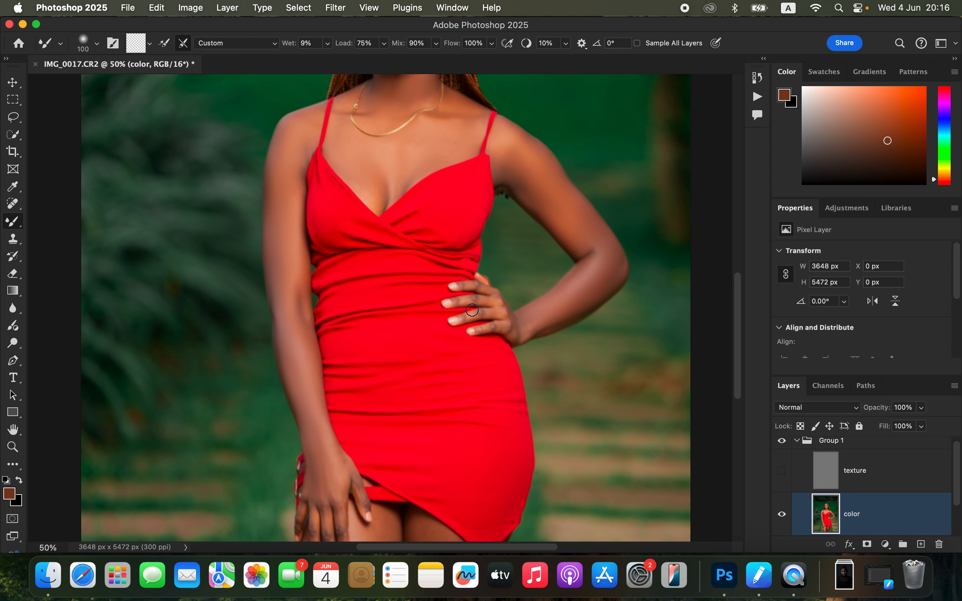
Step: Smooth the fingers on the hip, then the forearm and back of the lowered hand
mouse_move(463, 299)
left_mouse_down()
mouse_move(485, 305)
mouse_move(477, 316)
mouse_move(487, 314)
mouse_move(494, 331)
left_mouse_up()
left_click_drag(488, 290, 482, 286)
left_click_drag(319, 490, 321, 464)
left_click_drag(311, 417, 361, 490)
Step: Blend the skin tones on the fingers of the hand resting on the thigh
scroll(412, 303, "down", 5)
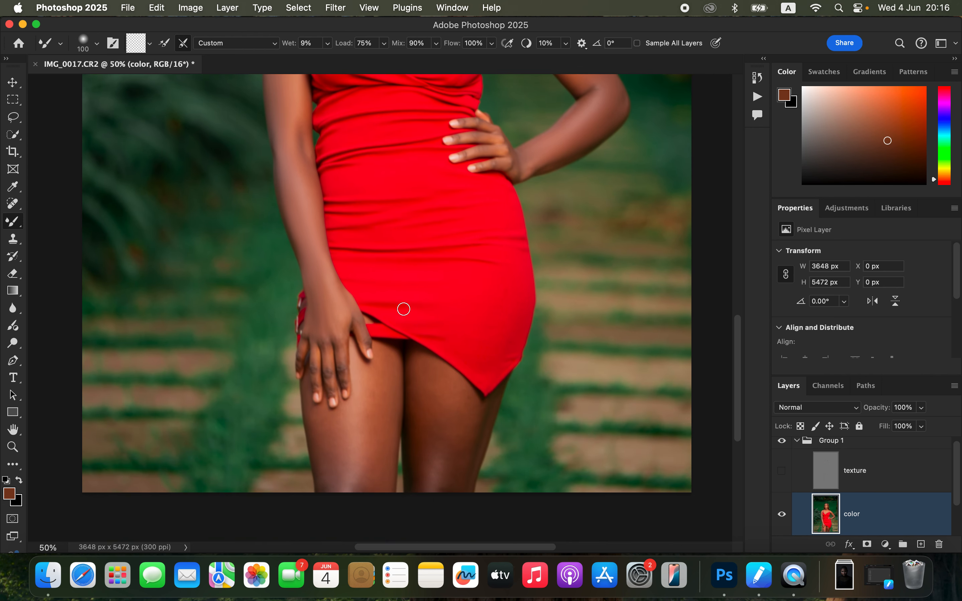
left_click_drag(329, 351, 328, 374)
mouse_move(344, 367)
left_mouse_down()
mouse_move(351, 325)
mouse_move(360, 339)
mouse_move(316, 357)
mouse_move(316, 382)
left_mouse_up()
left_click_drag(305, 336, 303, 351)
Step: Smooth the thighs with the Mixer Brush, using brush sizes of 200 and then 150
key("bracketright")
key("bracketright")
key("bracketright")
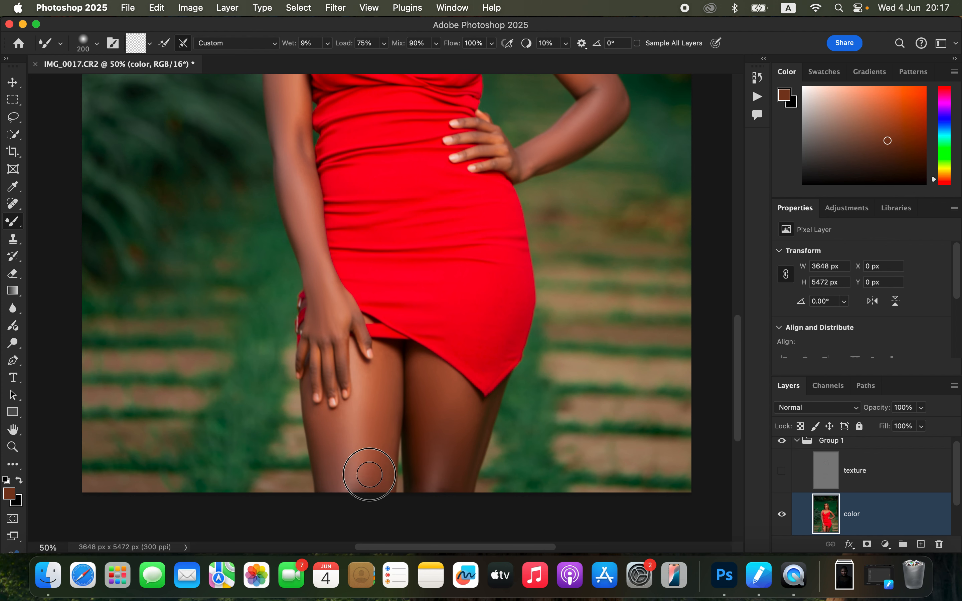
key("bracketleft")
key("bracketleft")
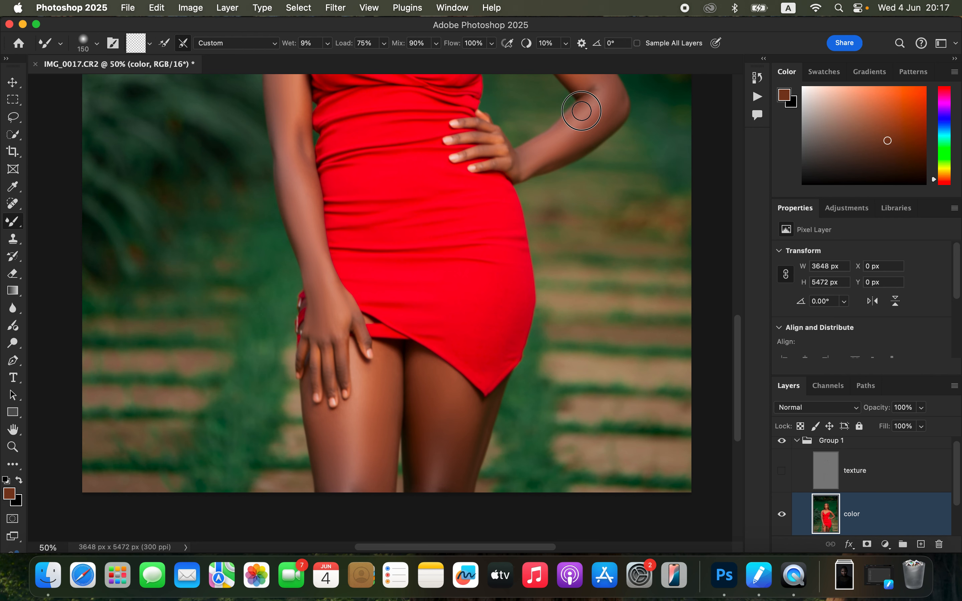
Step: Show the texture layer again and review the smoothed skin on the whole portrait
scroll(505, 207, "up", 5)
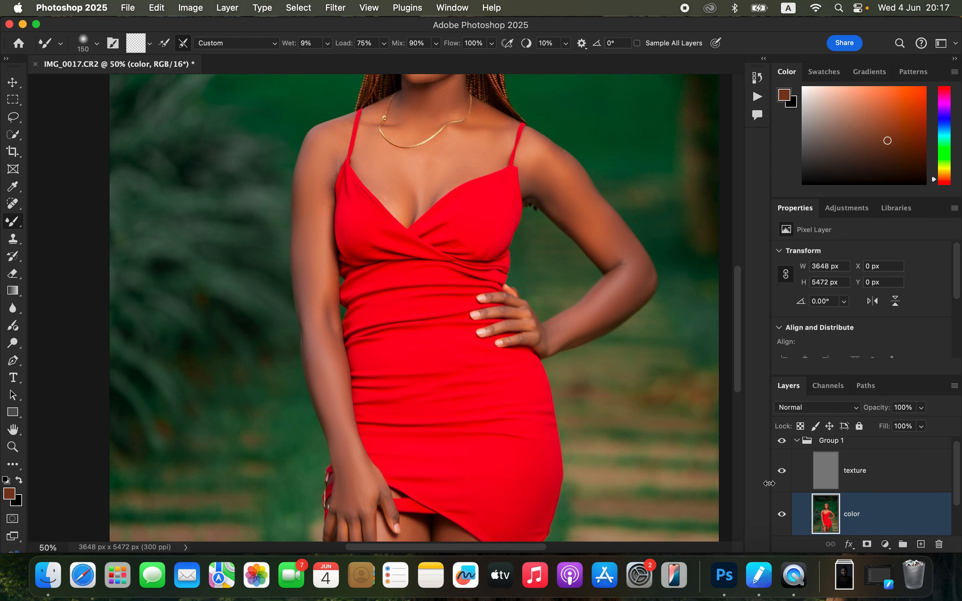
key("super+minus")
key("super+minus")
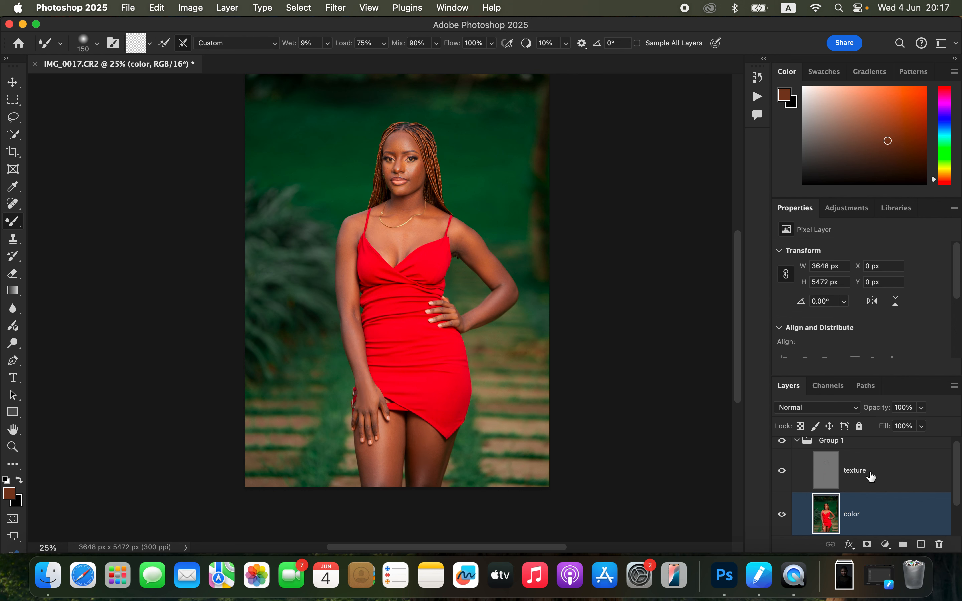
Step: Remove small blemishes on the chin and jaw of the texture layer with the Clone Stamp
left_click(826, 457)
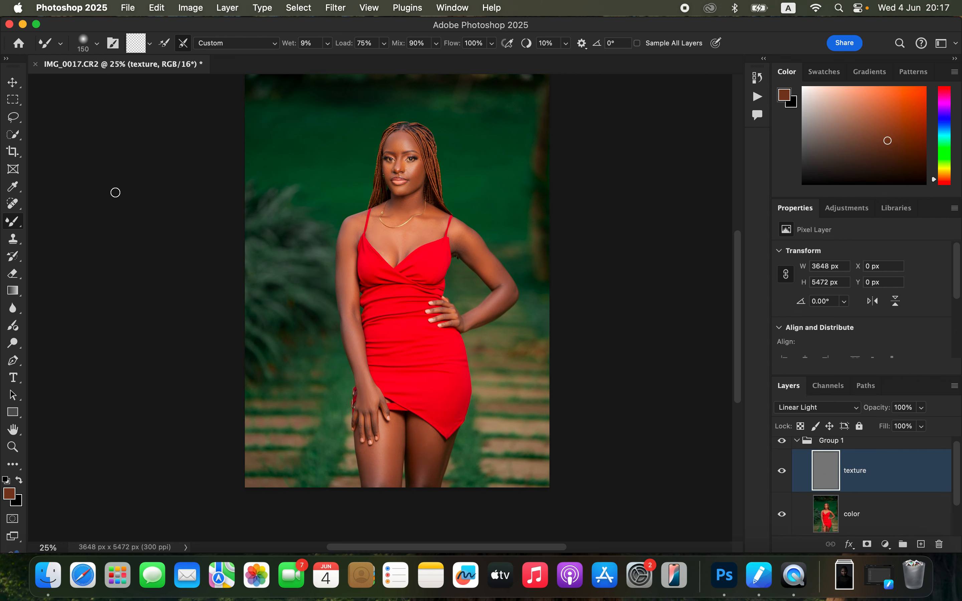
left_click(15, 239)
key("super+plus")
key("super+plus")
key("super+plus")
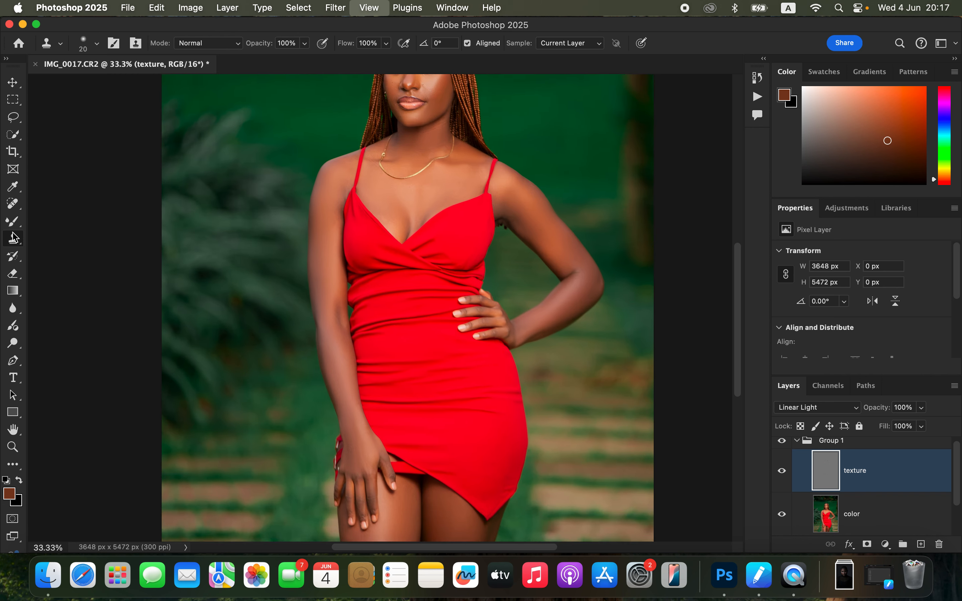
left_click_drag(516, 193, 498, 296)
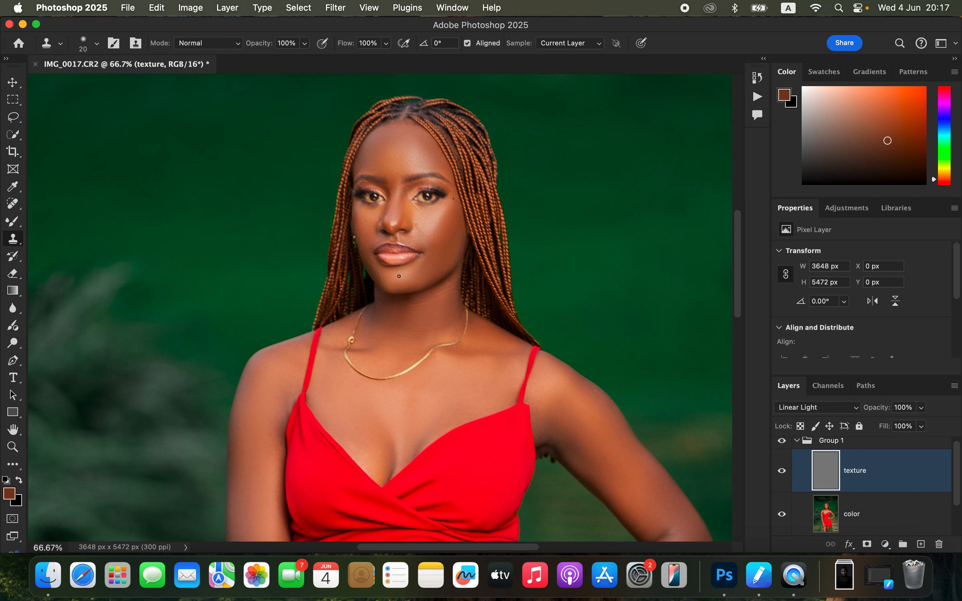
key("super+plus")
key("super+plus")
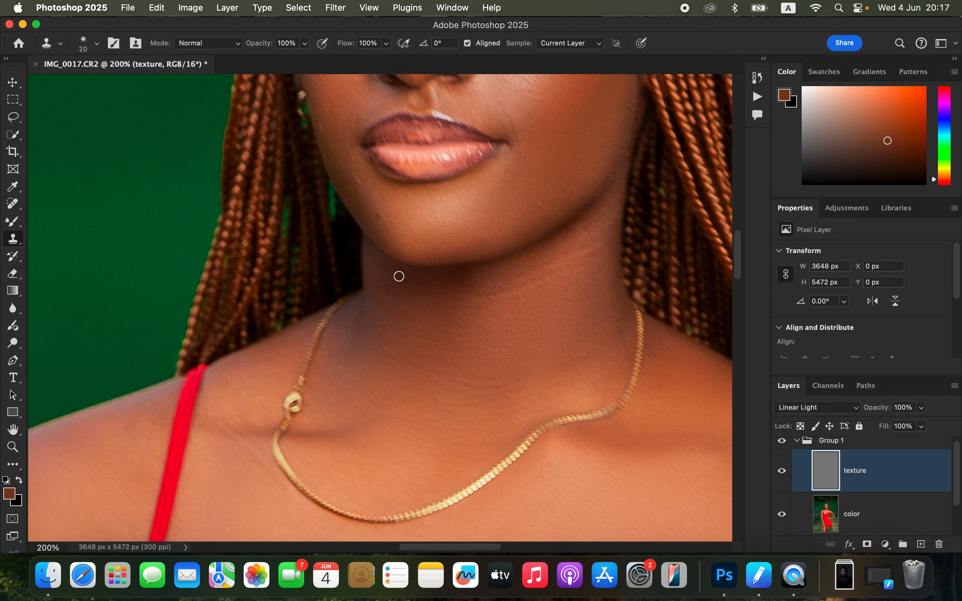
left_click_drag(488, 217, 500, 361)
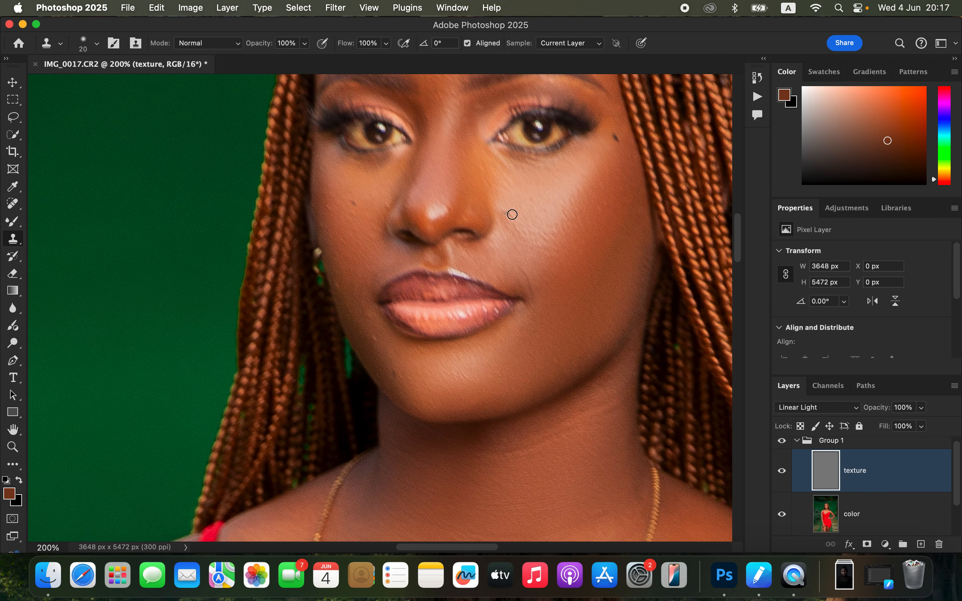
left_click(383, 345, "alt")
left_click_drag(377, 335, 368, 319)
left_click(355, 309, "alt")
Step: Clean up the uneven texture on the forehead, between the eyebrows and beside the nose with the Clone Stamp at size 30
scroll(563, 208, "up", 5)
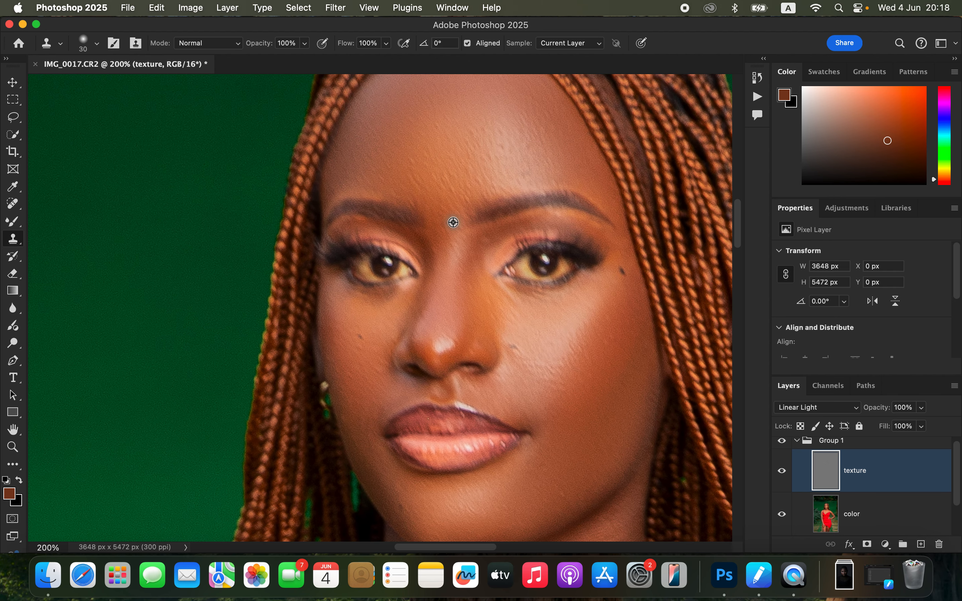
left_click(450, 187, "alt")
left_click(467, 195)
left_click(474, 185, "alt")
left_click(490, 178)
left_click(488, 179, "alt")
left_click(497, 135)
left_click(493, 168, "alt")
left_click(502, 124)
left_click(498, 145, "alt")
left_click(564, 48)
left_click(445, 171)
left_click(439, 207, "alt")
mouse_move(436, 205)
left_mouse_down()
mouse_move(434, 173)
mouse_move(427, 191)
mouse_move(425, 176)
mouse_move(421, 183)
mouse_move(443, 195)
left_mouse_up()
left_click_drag(522, 358, 535, 356)
Step: Collapse Group 1 and toggle its visibility to compare the portrait before and after the skin retouching
key("super+minus")
key("super+minus")
key("super+minus")
key("super+minus")
key("super+minus")
key("super+minus")
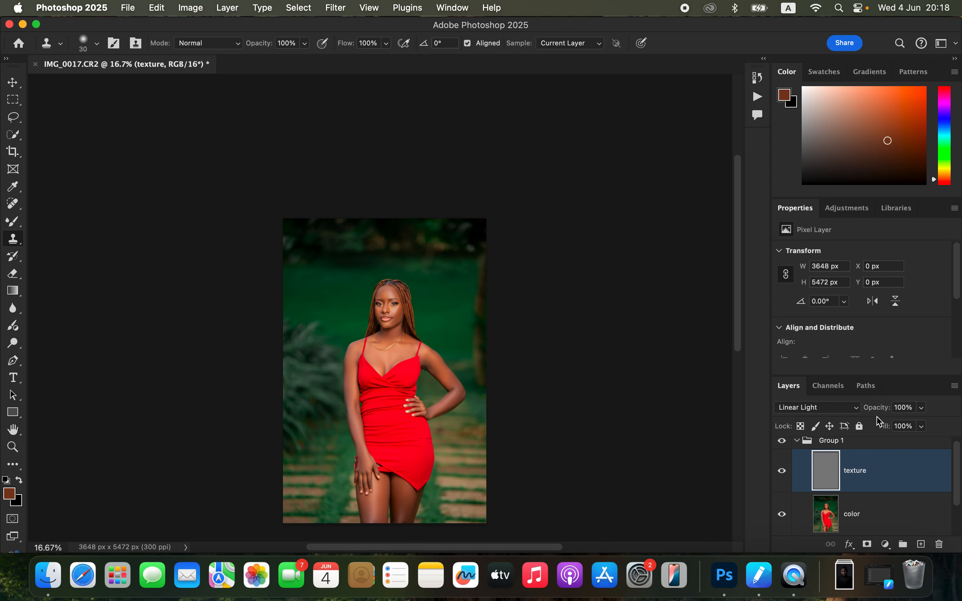
left_click(797, 443)
left_click(783, 447)
left_click(783, 447)
left_click(783, 446)
left_click_drag(740, 350, 752, 416)
key("super+equal")
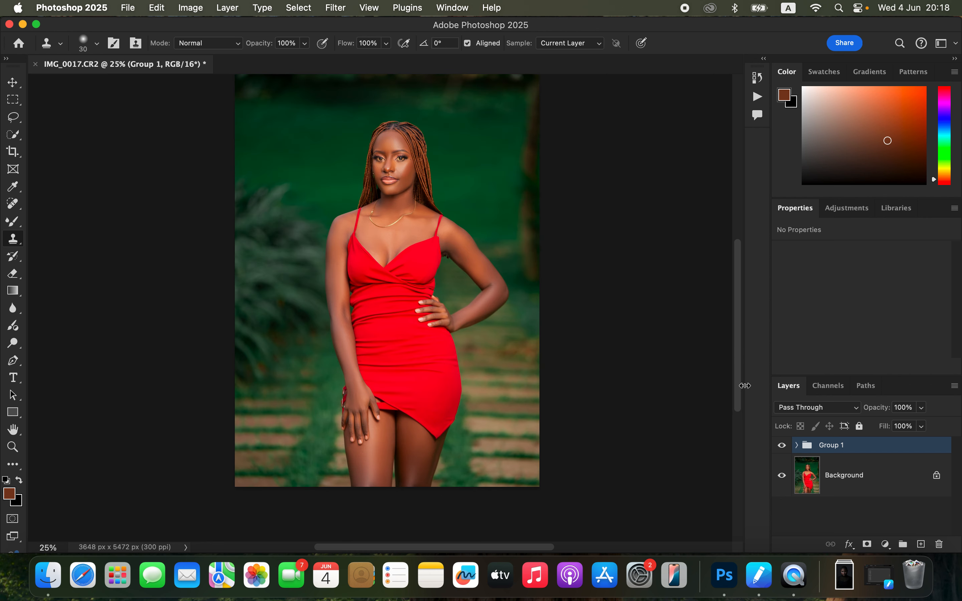
left_click(780, 445)
left_click(782, 445)
Step: Stamp all visible layers into a new layer and add an empty layer above it with the Color blend mode
key("super+alt+shift+e")
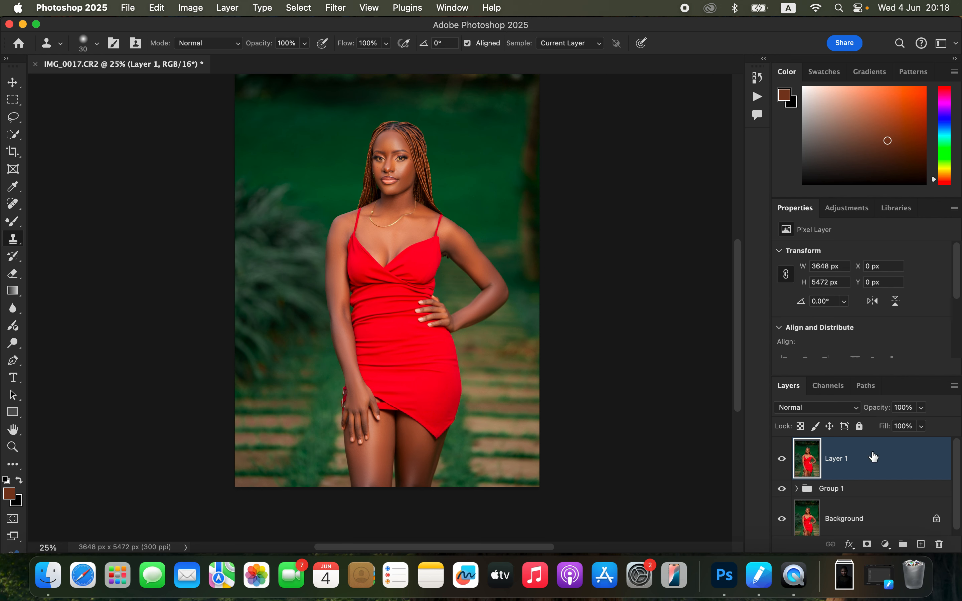
left_click(920, 545)
left_click(810, 406)
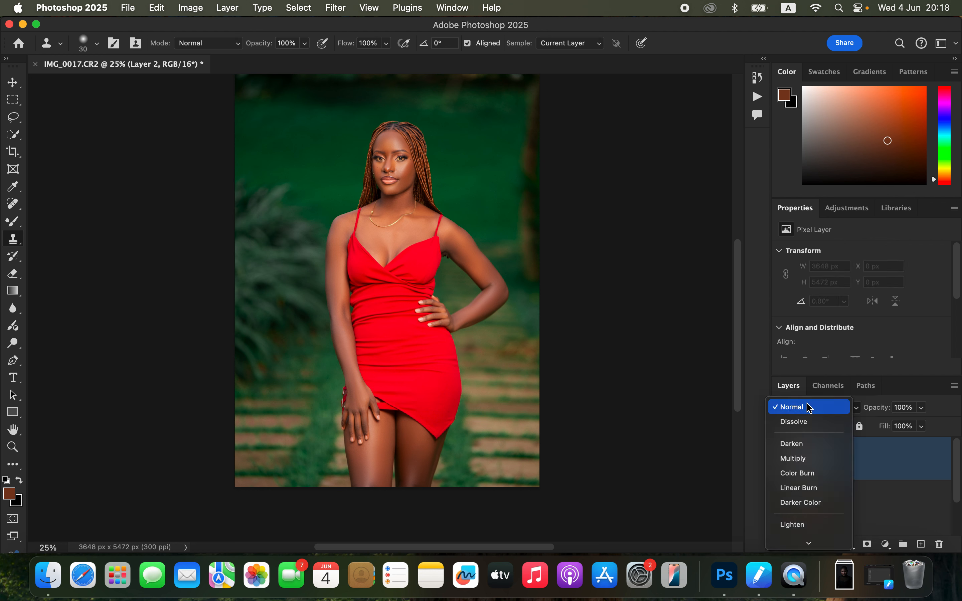
left_click(811, 524)
Step: Select the woman automatically as the subject, based on the merged layer
left_click(866, 508)
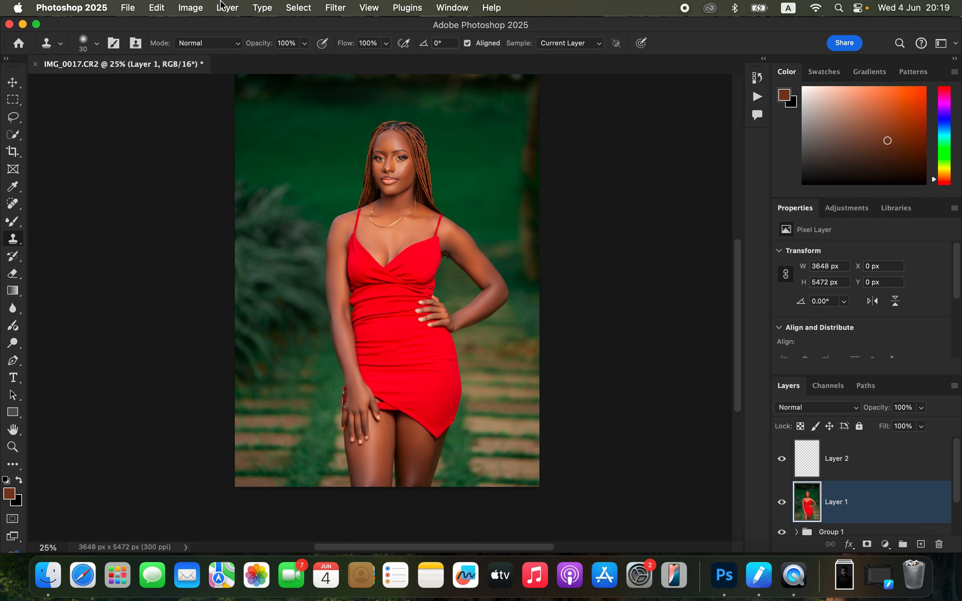
left_click(296, 7)
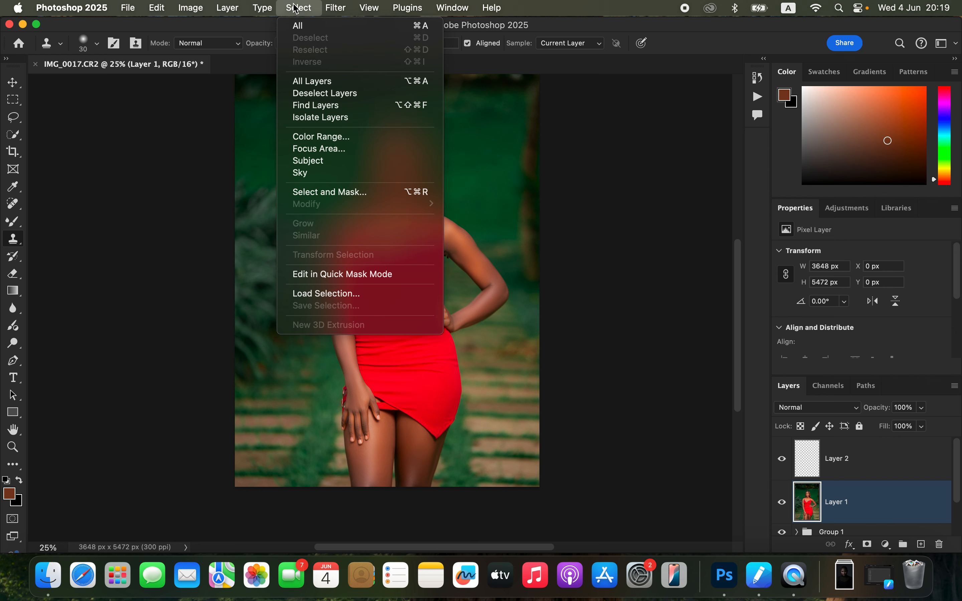
left_click(341, 160)
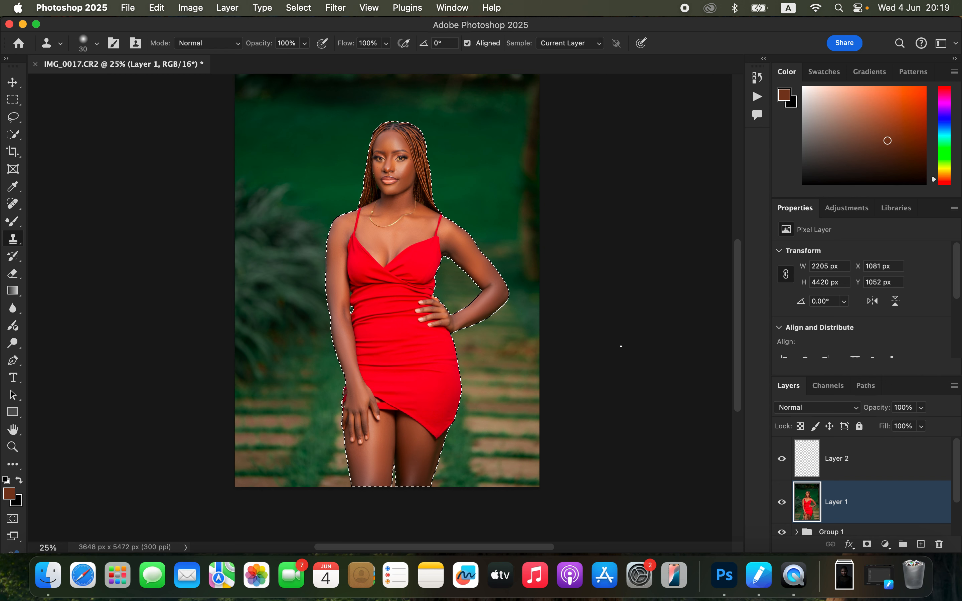
Step: Activate the empty Color layer and set up the Brush tool with the Soft Round tip
left_click(872, 462)
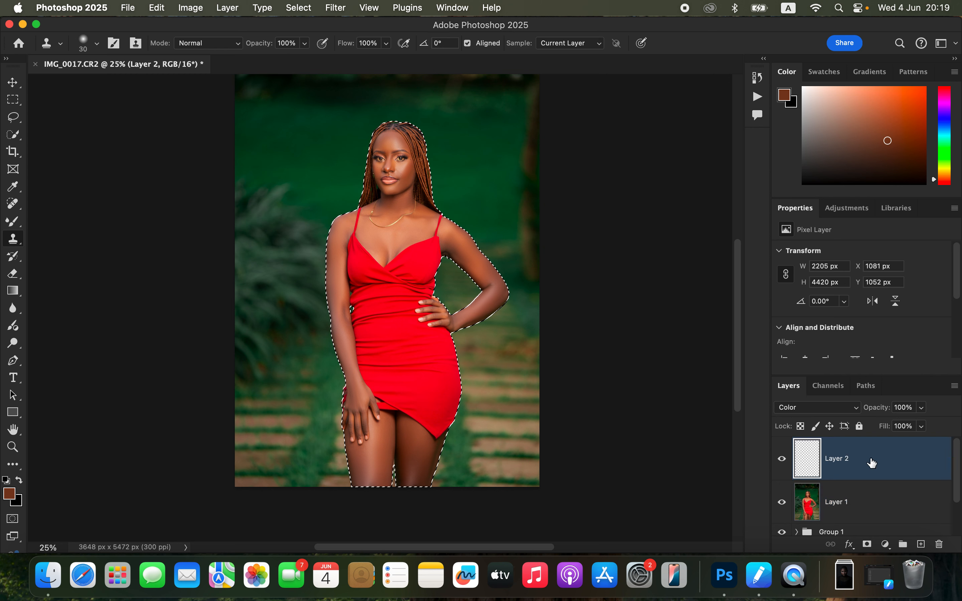
left_click(13, 221)
right_click(13, 221)
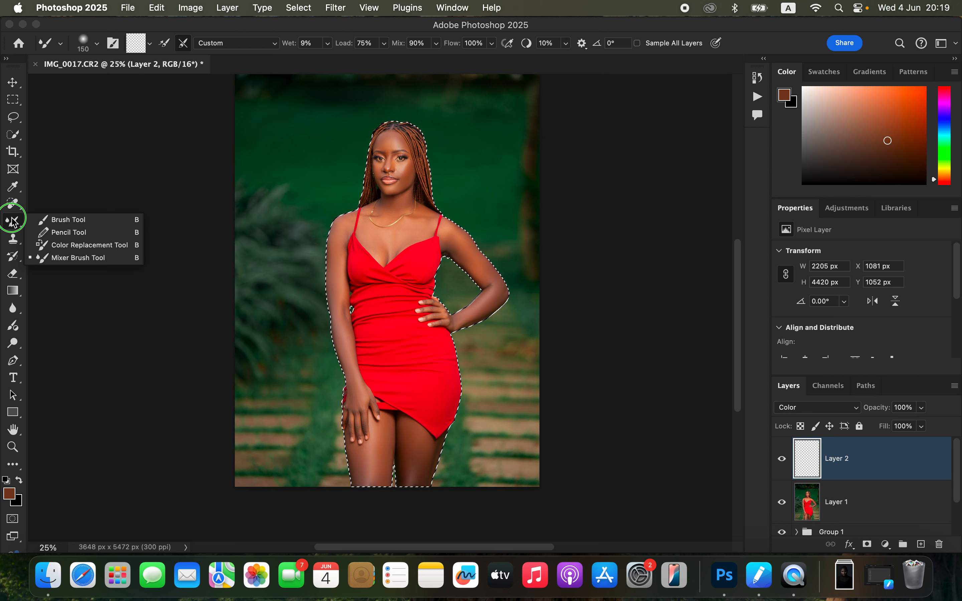
left_click(78, 221)
left_click(97, 44)
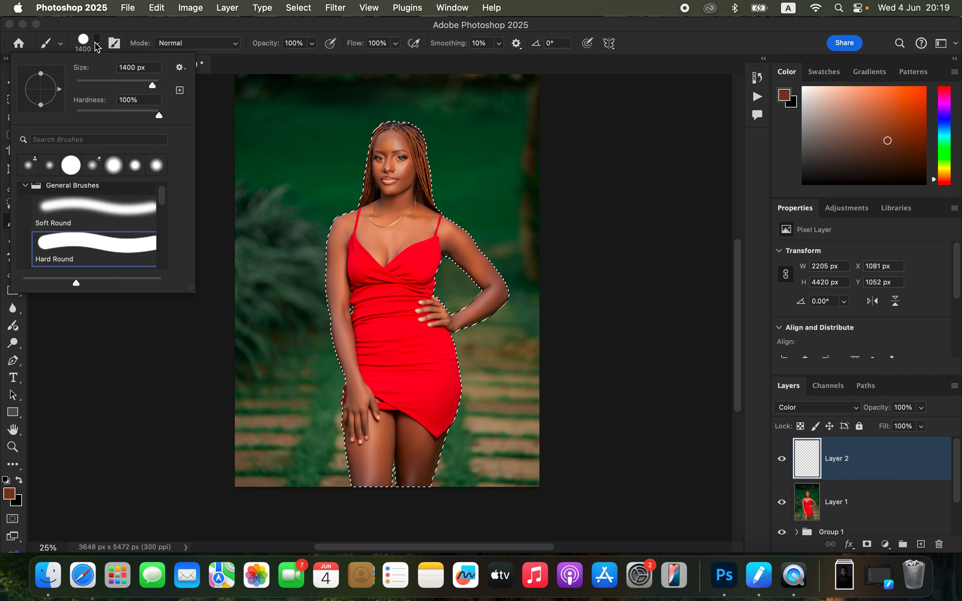
left_click(104, 211)
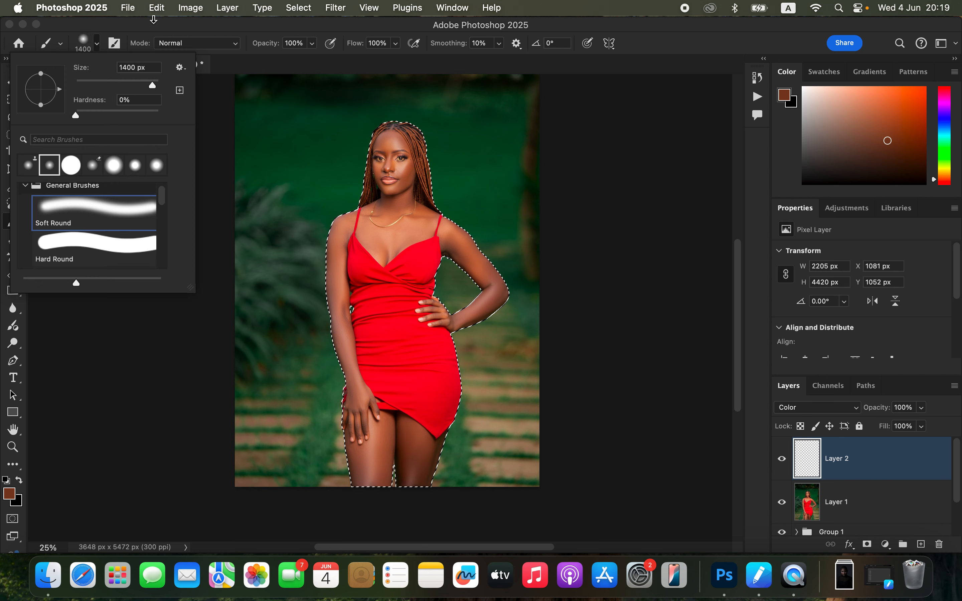
left_click(160, 27)
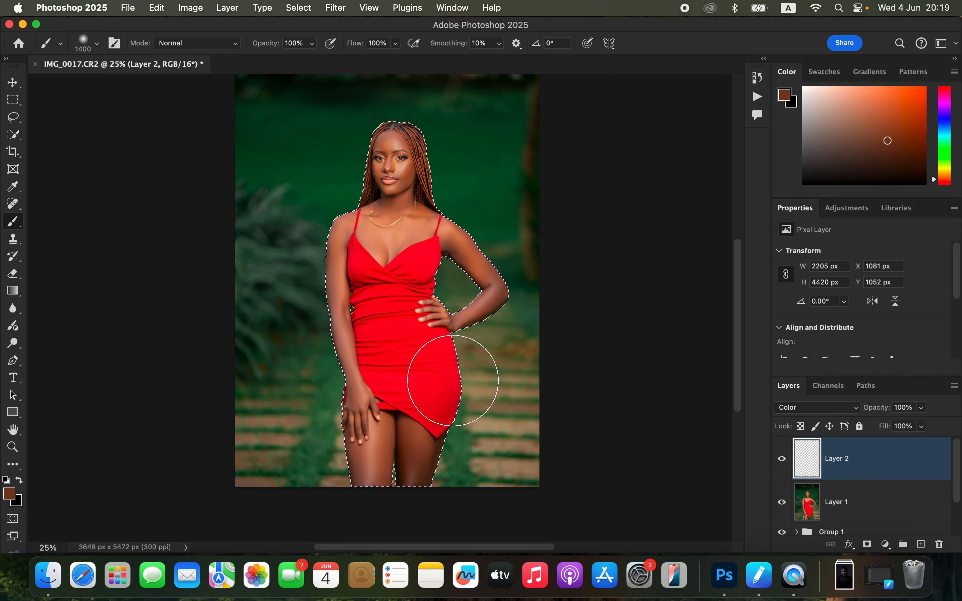
Step: Sample the skin tone on the forehead and paint it over the face with a brush size of 100
key("super+equal")
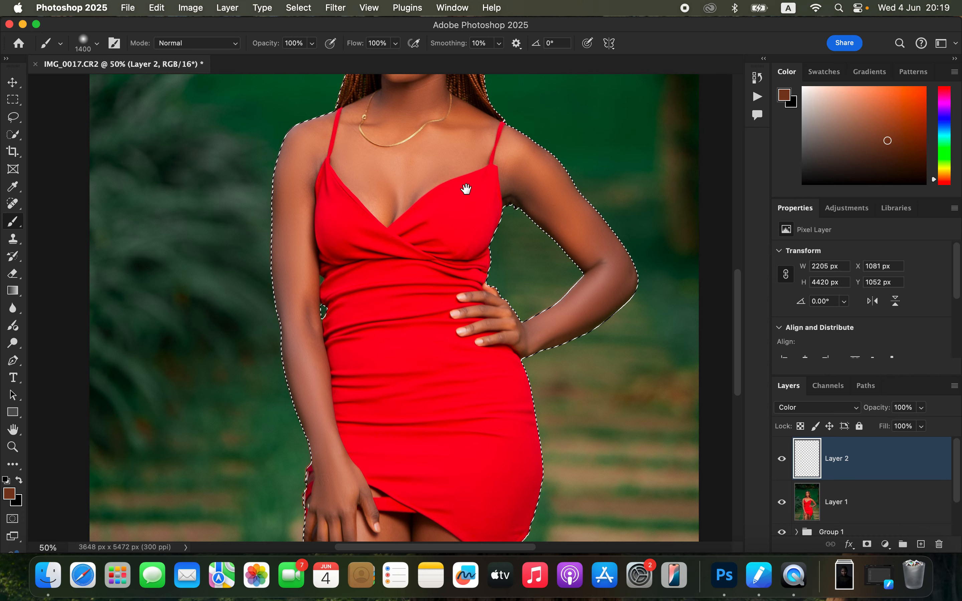
left_click_drag(506, 198, 511, 274)
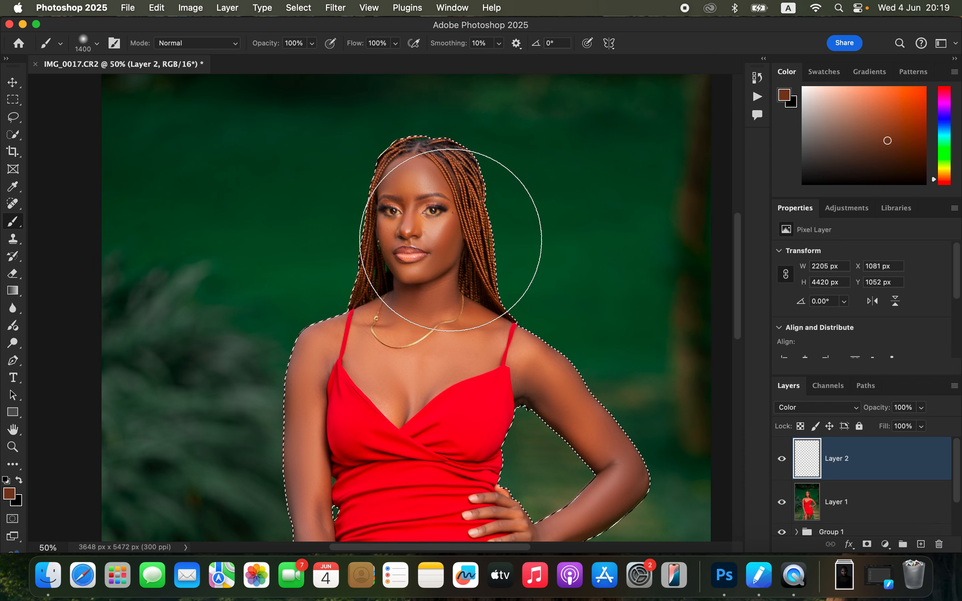
key("bracketleft")
key("bracketleft")
key("bracketleft")
key("bracketleft")
key("bracketleft")
key("bracketleft")
key("bracketleft")
key("bracketleft")
key("bracketleft")
key("bracketleft")
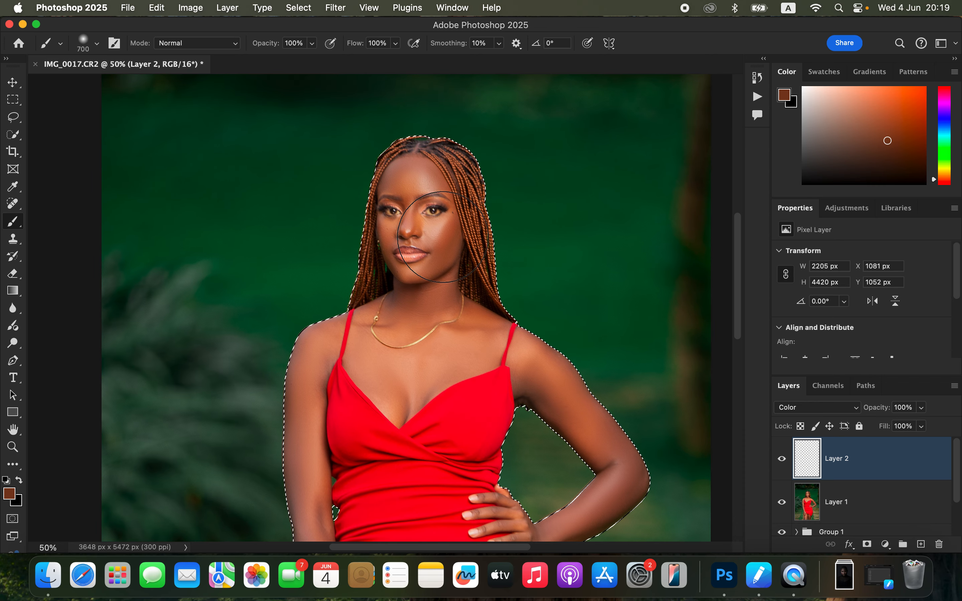
key("bracketleft")
key("bracketleft")
key("bracketleft")
key("bracketleft")
key("bracketleft")
key("bracketleft")
key("bracketleft")
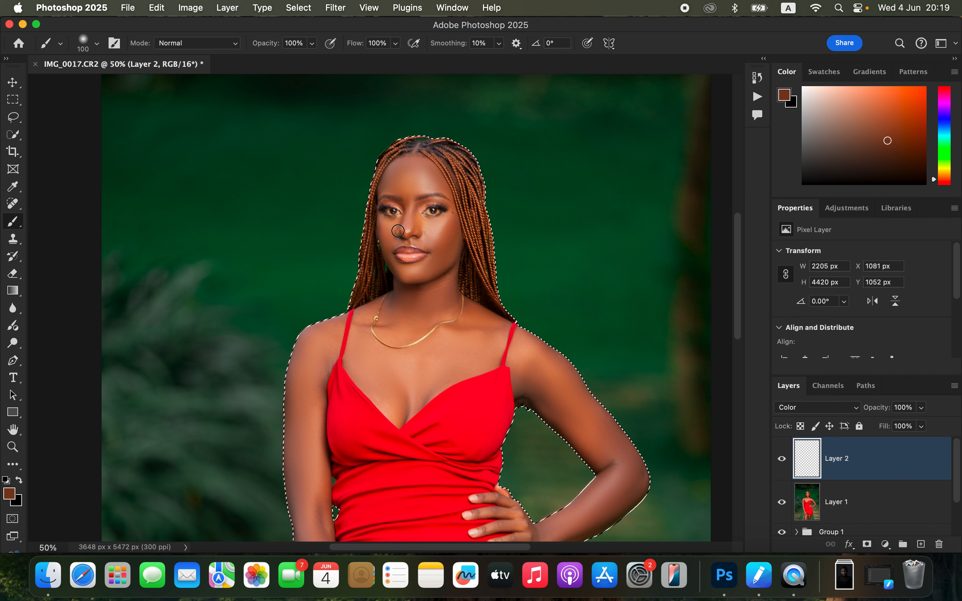
left_click(403, 189, "alt")
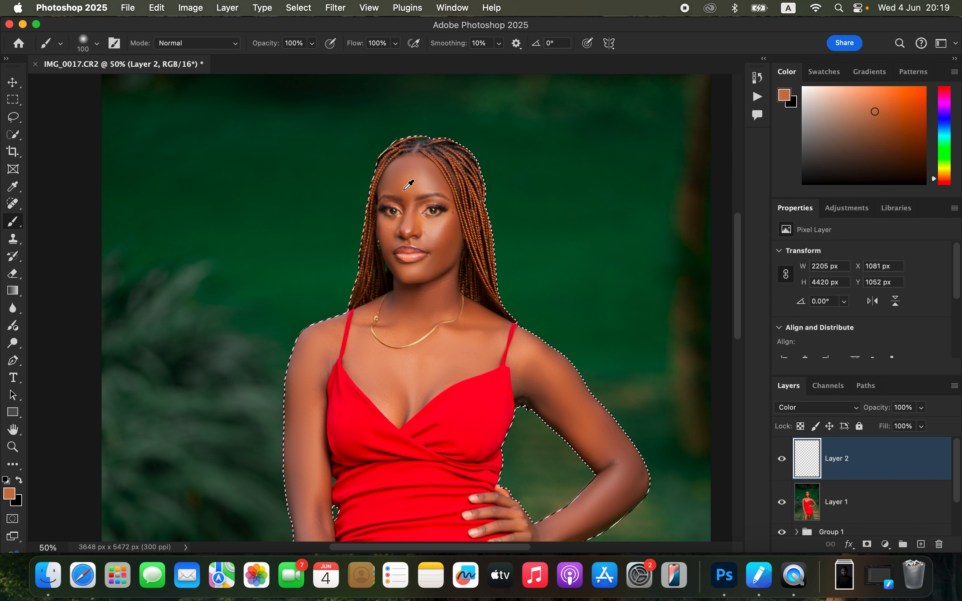
left_click(404, 192, "alt")
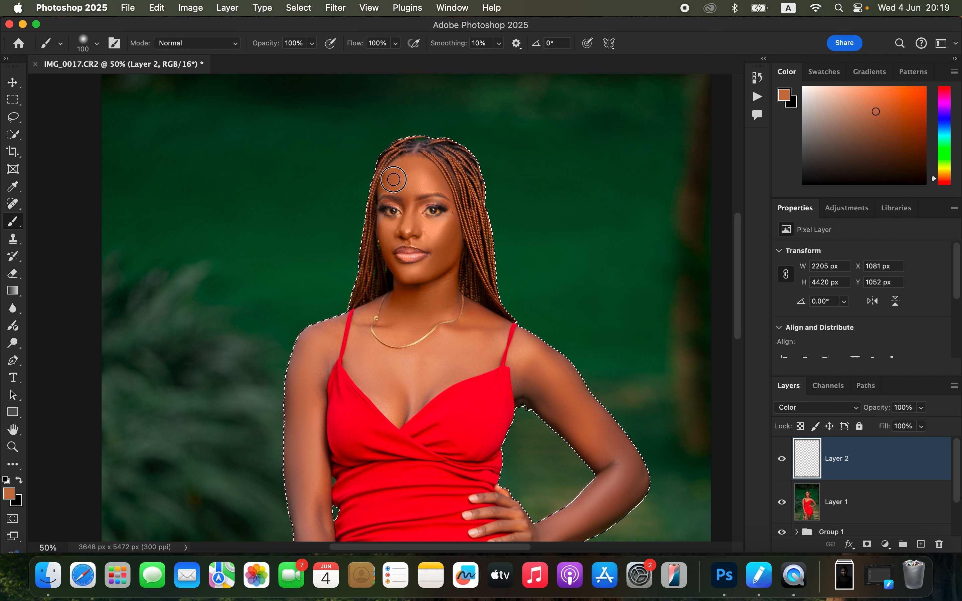
mouse_move(385, 224)
left_mouse_down()
mouse_move(391, 255)
mouse_move(431, 266)
mouse_move(441, 282)
left_mouse_up()
Step: Paint the sampled skin color over the neck, chest and both arms, enlarging the brush to 125 and then 200
key("bracketright")
key("bracketright")
key("bracketright")
key("bracketright")
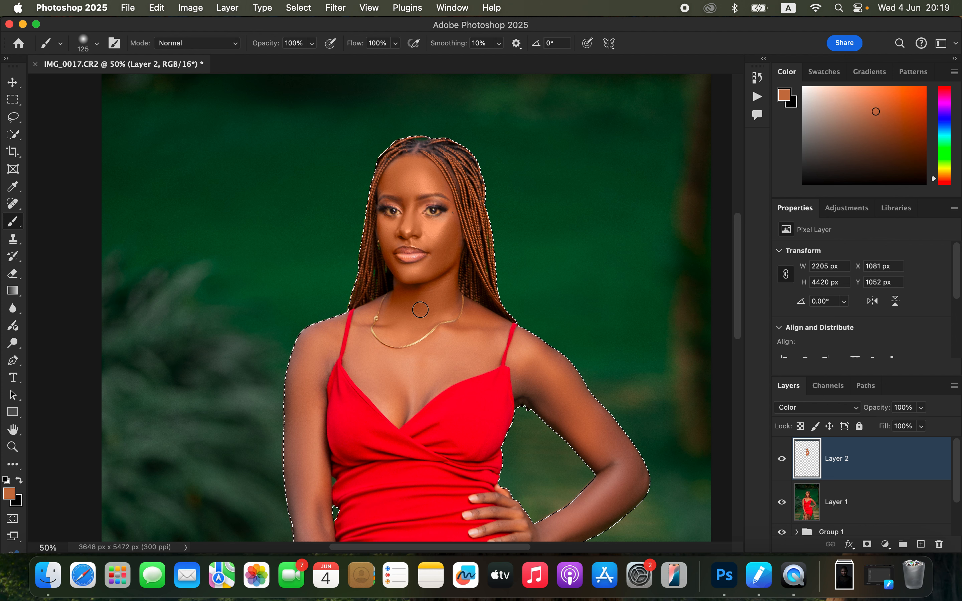
mouse_move(379, 350)
left_mouse_down()
mouse_move(383, 325)
mouse_move(367, 346)
mouse_move(375, 385)
mouse_move(415, 386)
mouse_move(446, 346)
mouse_move(463, 353)
mouse_move(469, 332)
mouse_move(487, 347)
mouse_move(403, 394)
mouse_move(380, 338)
left_mouse_up()
mouse_move(558, 383)
left_mouse_down()
mouse_move(543, 386)
mouse_move(586, 414)
mouse_move(537, 357)
mouse_move(533, 383)
mouse_move(583, 392)
mouse_move(612, 477)
mouse_move(552, 371)
mouse_move(597, 398)
mouse_move(531, 338)
mouse_move(627, 462)
mouse_move(613, 470)
mouse_move(556, 365)
mouse_move(492, 340)
mouse_move(528, 404)
mouse_move(529, 435)
mouse_move(497, 456)
mouse_move(555, 424)
mouse_move(509, 365)
mouse_move(490, 370)
left_mouse_up()
key("super+minus")
mouse_move(329, 341)
left_mouse_down()
mouse_move(326, 355)
mouse_move(346, 326)
mouse_move(324, 407)
mouse_move(329, 439)
mouse_move(339, 420)
mouse_move(331, 460)
mouse_move(329, 437)
mouse_move(342, 530)
mouse_move(357, 546)
left_mouse_up()
mouse_move(395, 352)
left_mouse_down()
mouse_move(397, 375)
mouse_move(412, 364)
mouse_move(389, 365)
mouse_move(373, 343)
mouse_move(382, 309)
mouse_move(346, 317)
left_mouse_up()
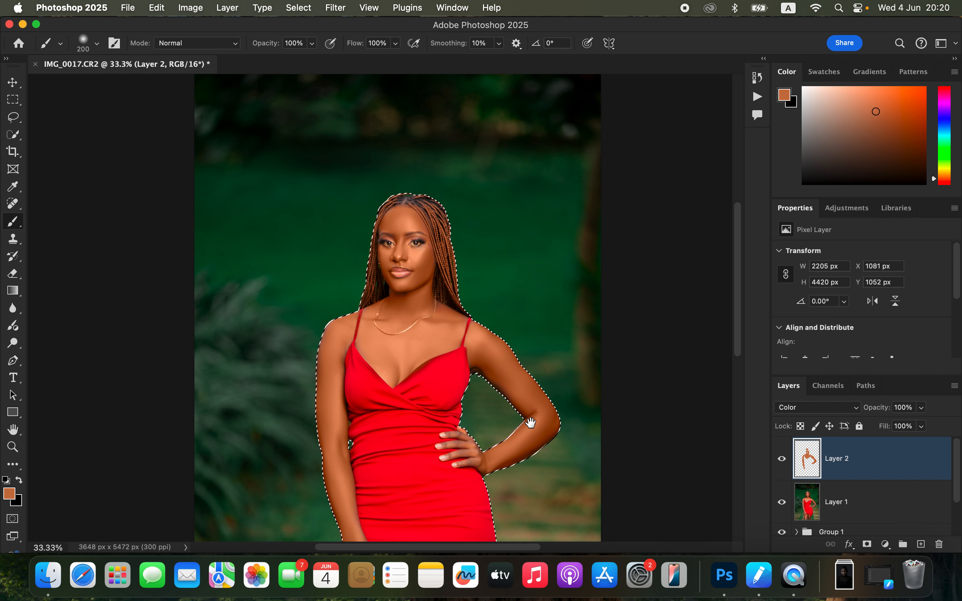
Step: Paint the sampled skin color over the lowered hand and both thighs, reducing the brush size to 90
scroll(530, 423, "down", 10)
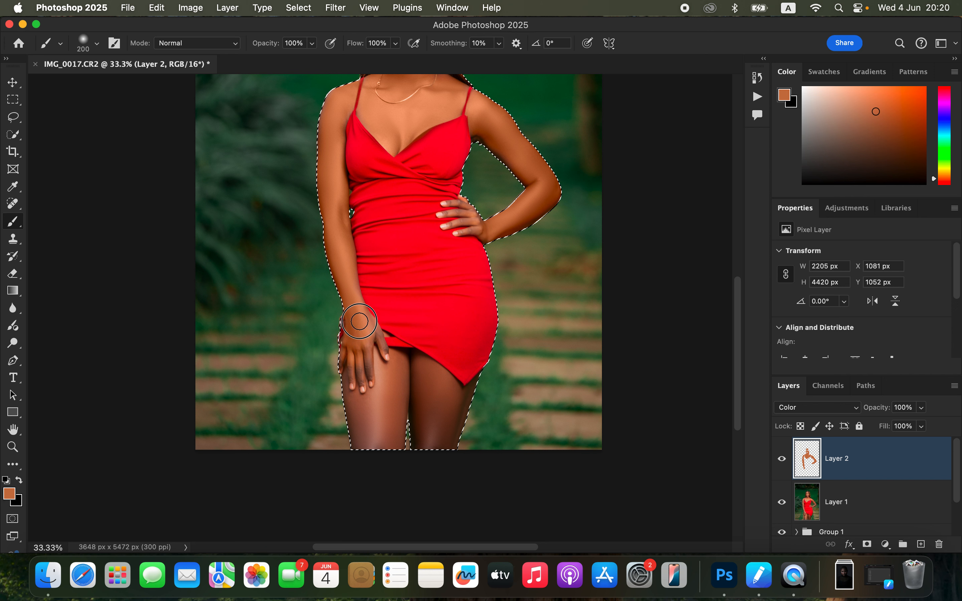
mouse_move(354, 365)
left_mouse_down()
mouse_move(370, 437)
mouse_move(388, 409)
mouse_move(379, 363)
mouse_move(404, 372)
mouse_move(400, 406)
mouse_move(411, 380)
mouse_move(429, 373)
mouse_move(456, 403)
mouse_move(477, 386)
mouse_move(469, 409)
mouse_move(446, 419)
mouse_move(436, 406)
mouse_move(422, 440)
mouse_move(407, 400)
mouse_move(361, 454)
mouse_move(370, 381)
mouse_move(369, 430)
left_mouse_up()
key("bracketleft")
key("bracketleft")
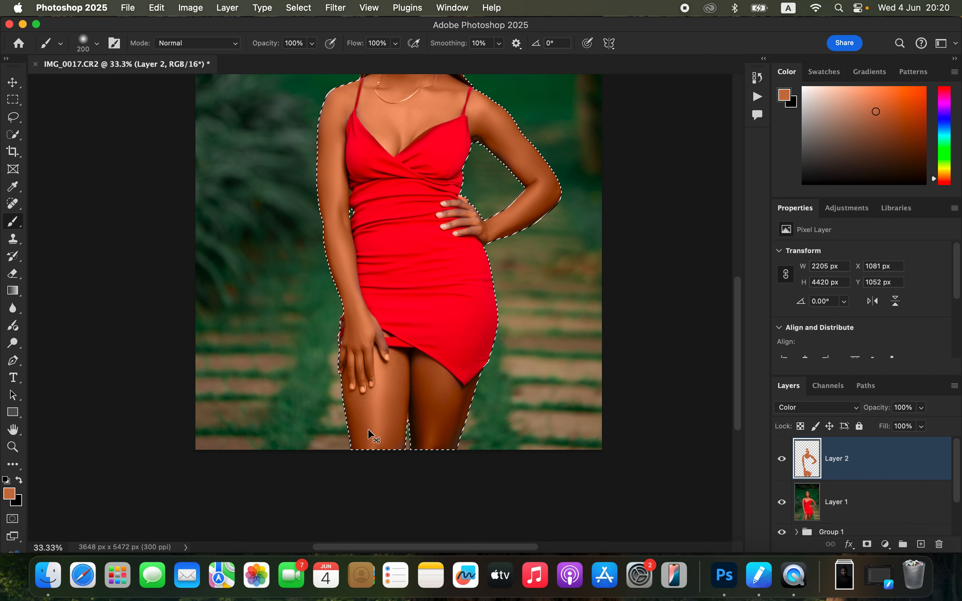
key("super+equal")
key("bracketleft")
key("bracketleft")
key("bracketleft")
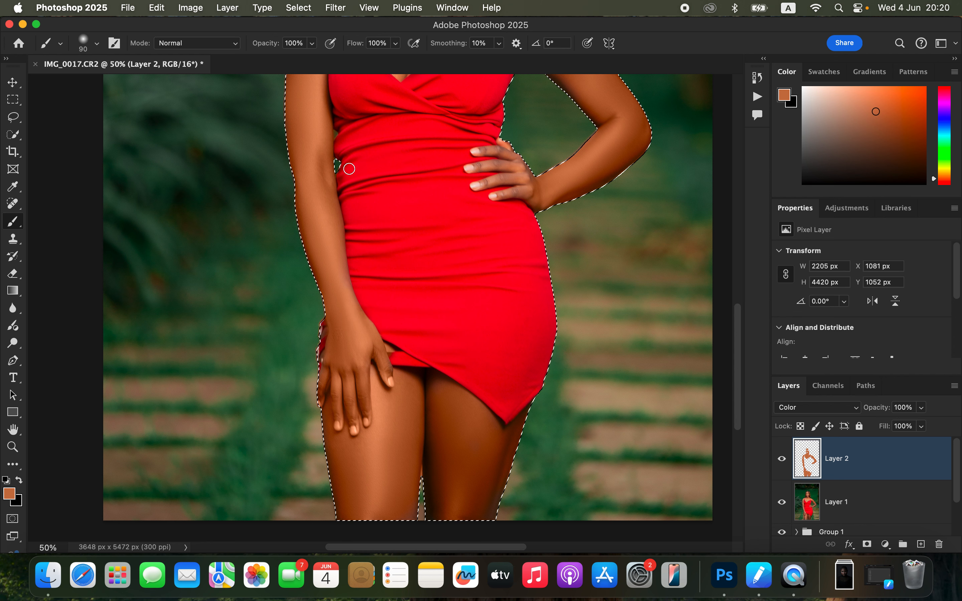
Step: Paint the sampled skin color over the fingers on the hip and the remaining skin edges of the arms, then view the whole portrait
left_click(505, 168)
mouse_move(516, 165)
left_mouse_down()
mouse_move(529, 185)
mouse_move(514, 194)
mouse_move(521, 181)
mouse_move(482, 183)
mouse_move(513, 175)
mouse_move(492, 165)
mouse_move(514, 151)
mouse_move(486, 151)
mouse_move(511, 154)
mouse_move(538, 196)
mouse_move(521, 195)
mouse_move(593, 181)
mouse_move(604, 141)
mouse_move(576, 172)
mouse_move(586, 165)
mouse_move(512, 152)
mouse_move(549, 314)
left_mouse_up()
left_click_drag(404, 193, 391, 182)
mouse_move(352, 143)
left_mouse_down()
mouse_move(333, 157)
mouse_move(324, 208)
left_mouse_up()
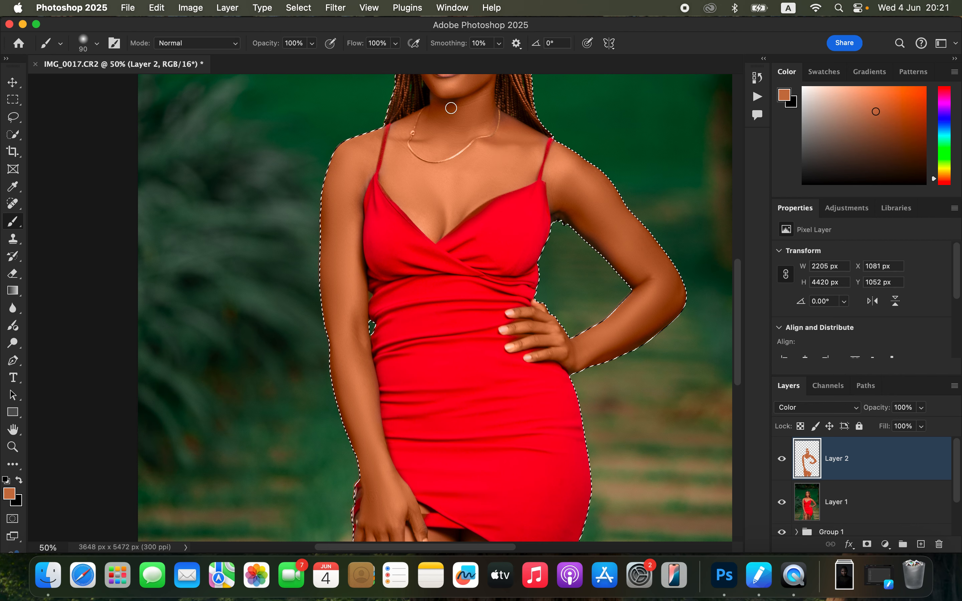
key("super+minus")
key("super+minus")
key("super+minus")
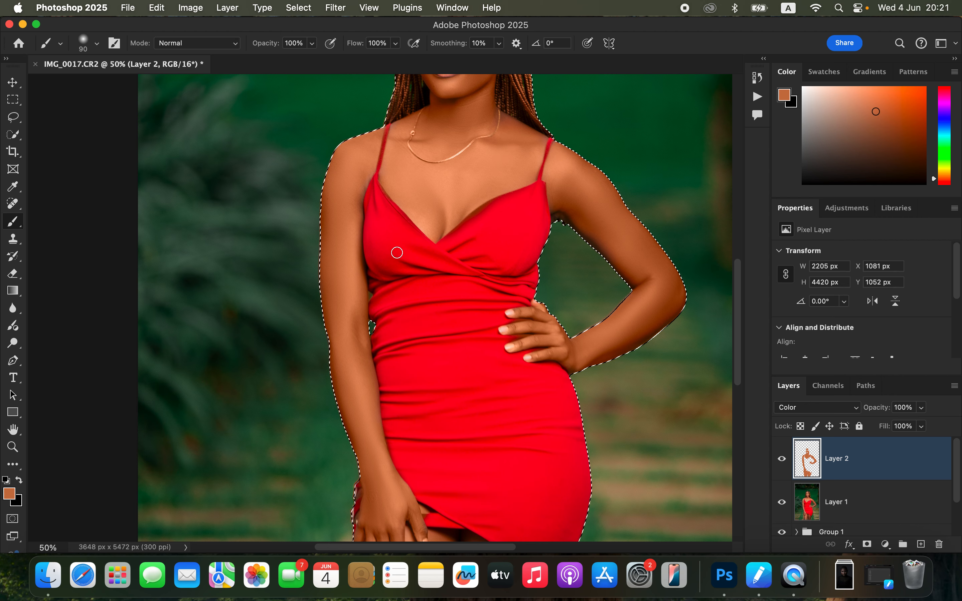
key("super+plus")
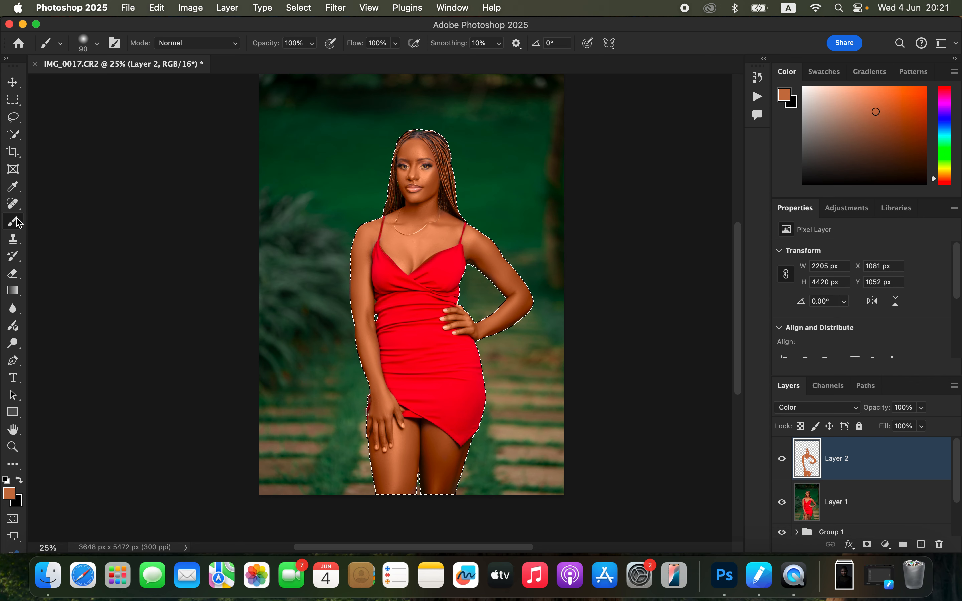
Step: Brush the sampled skin color over the forehead above the eyebrow on Layer 2 and return to the Eraser tool
left_click(13, 274)
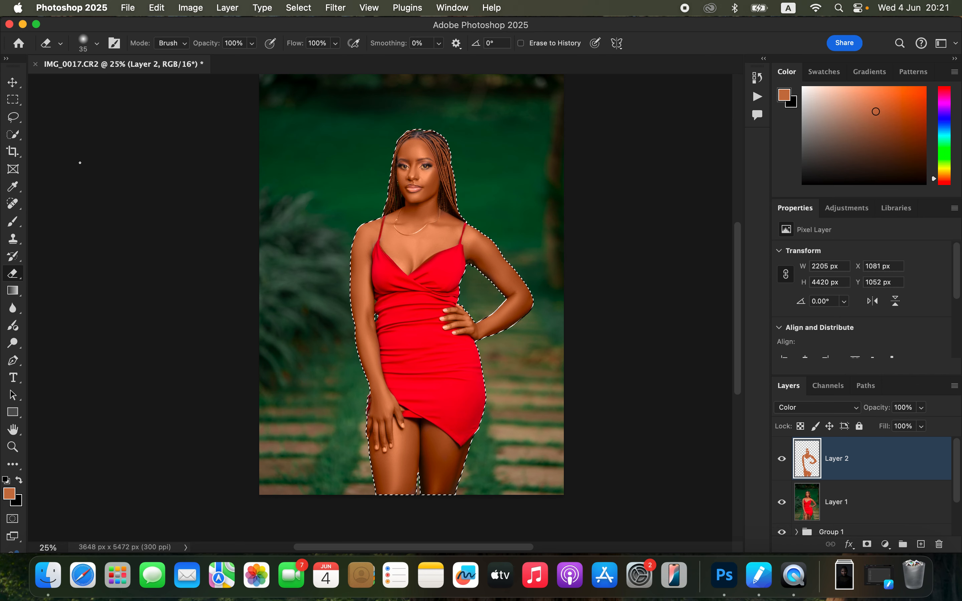
left_click(97, 44)
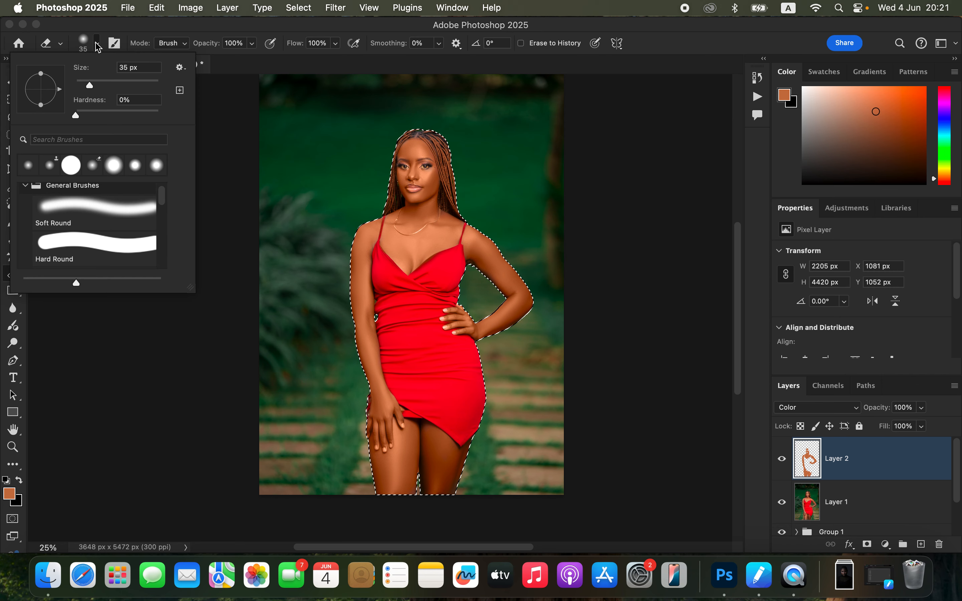
left_click(97, 43)
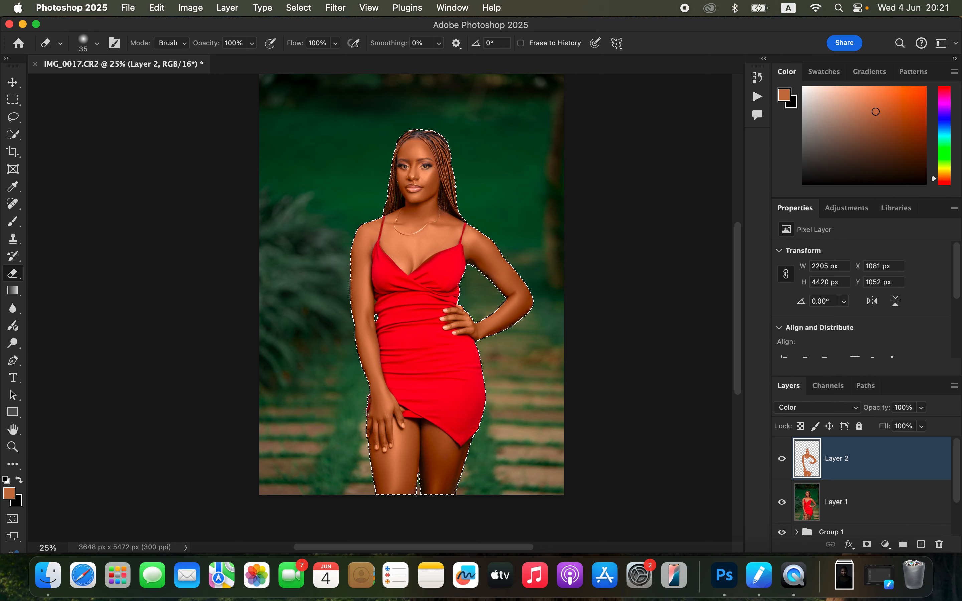
key("super+equal")
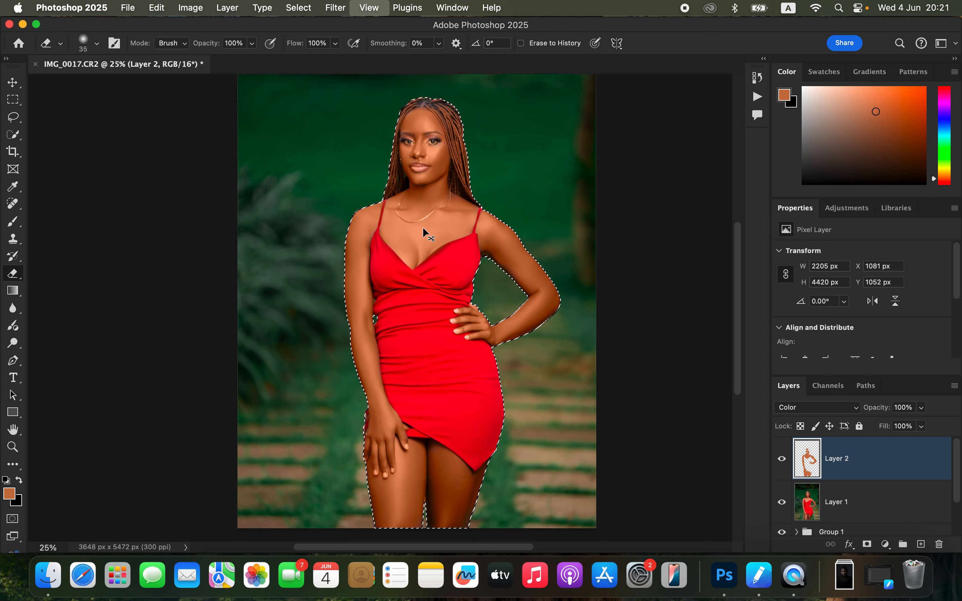
key("super+equal")
key("super+equal")
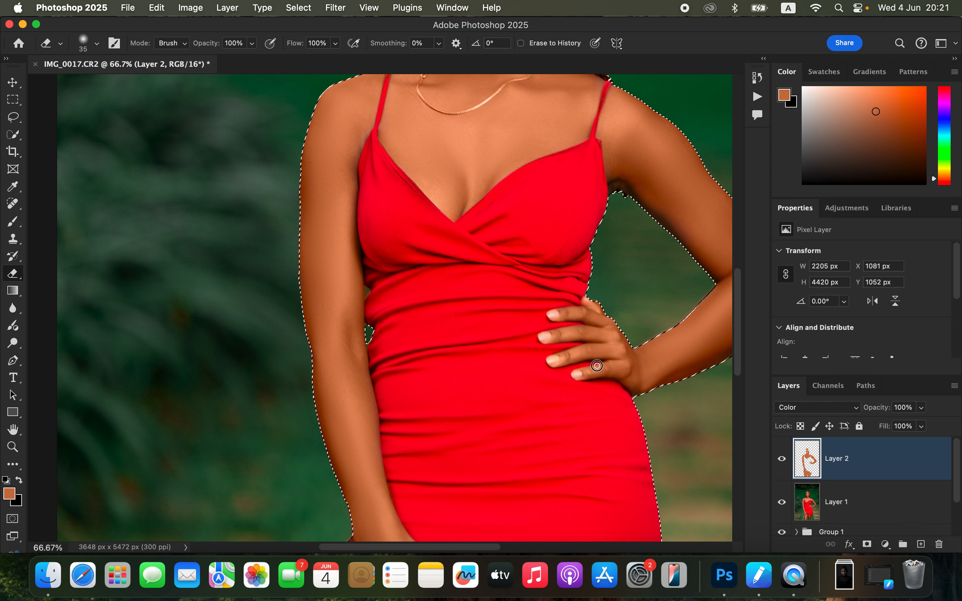
scroll(588, 209, "up", 10)
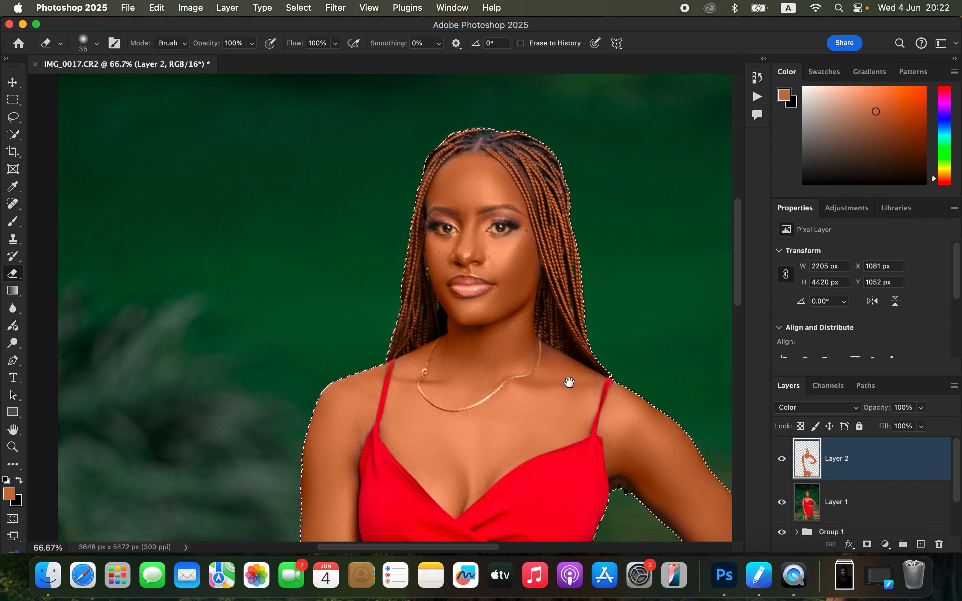
key("b")
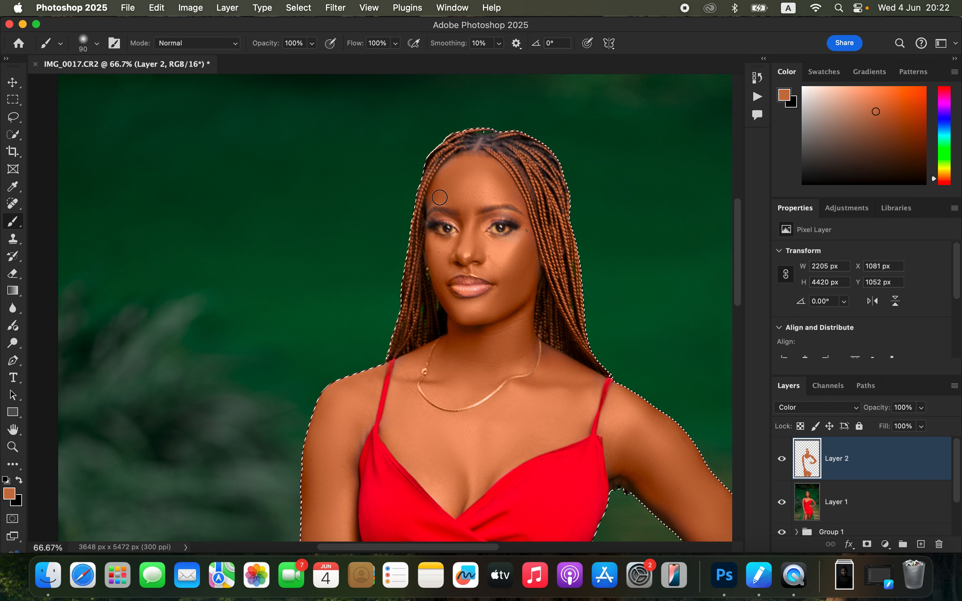
left_click_drag(437, 197, 460, 203)
key("e")
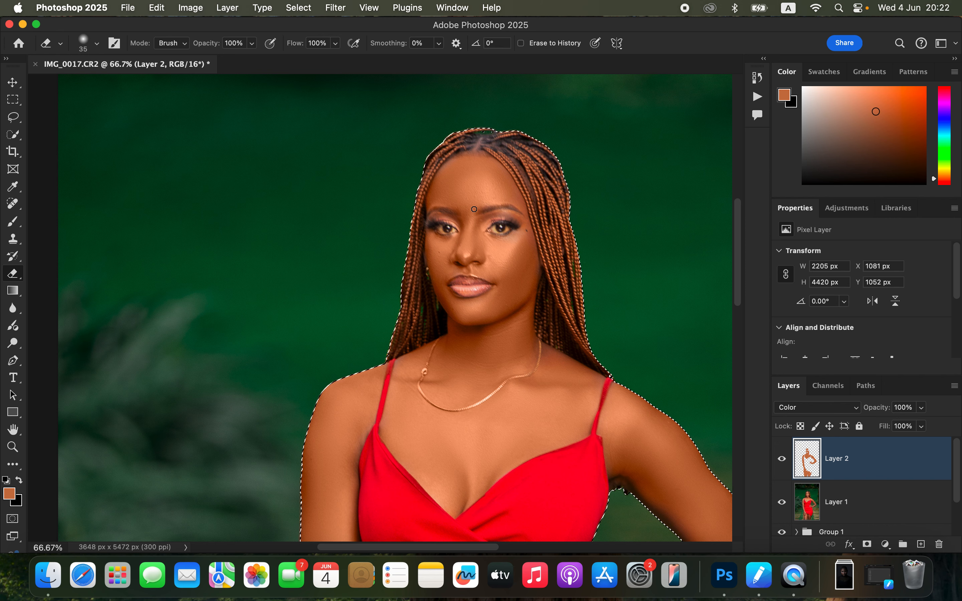
Step: Remove the selection around the woman with the whole portrait in view
key("super+minus")
key("super+minus")
key("super+minus")
key("super+minus")
key("super+minus")
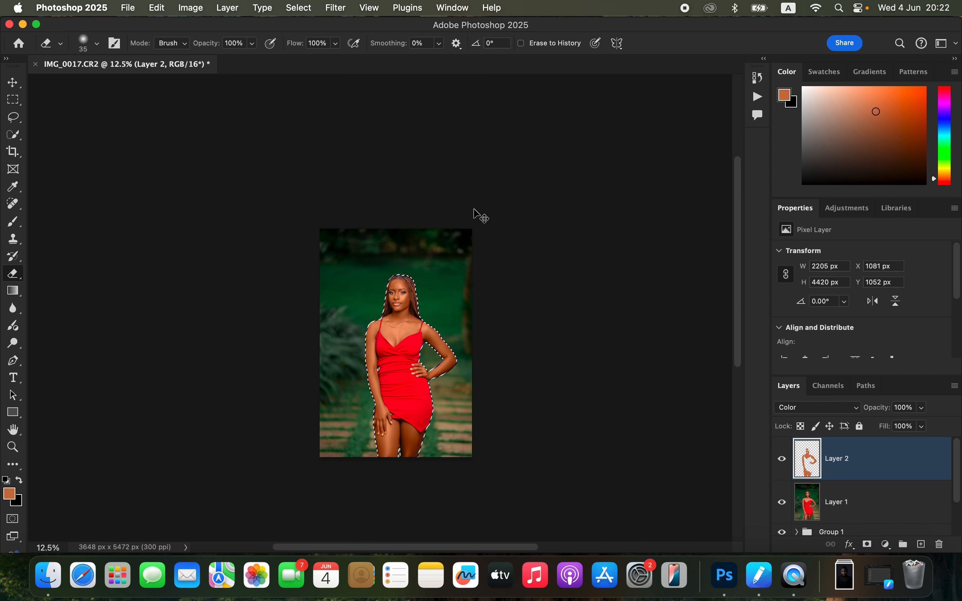
key("super+plus")
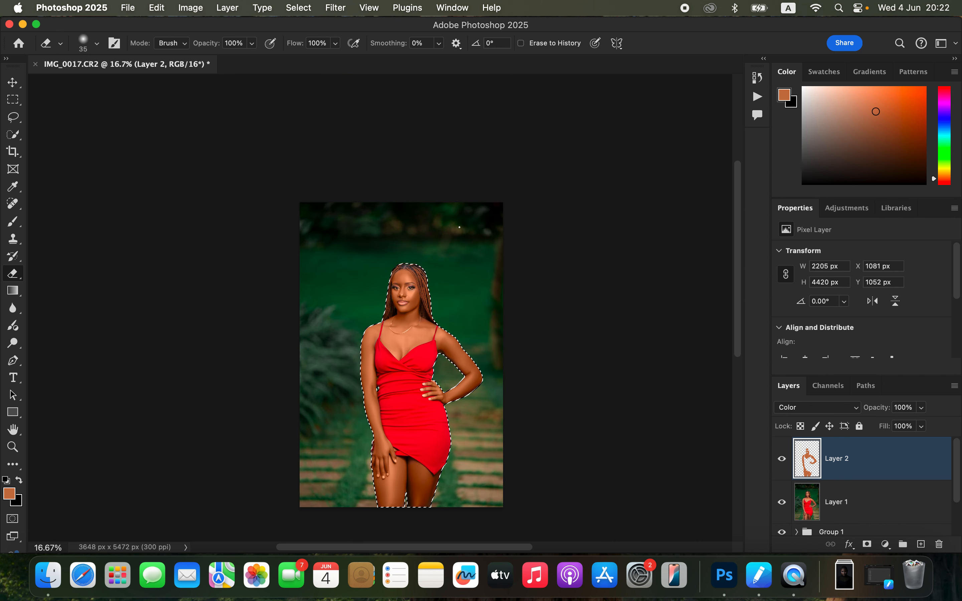
key("super+d")
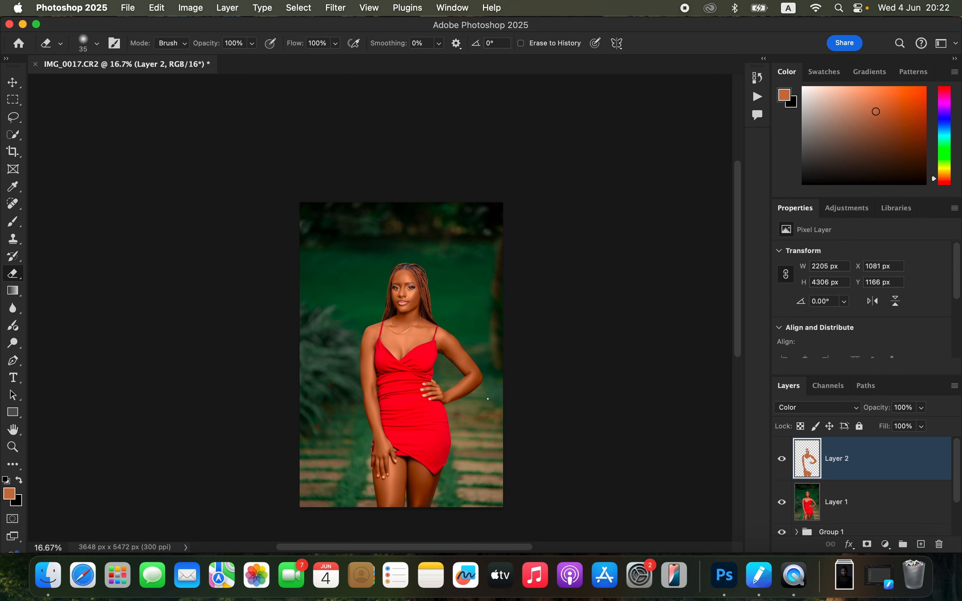
Step: Examine the painted skin tone and its edges on the face, arms, lowered hand and thighs
key("super+plus")
scroll(488, 399, "down", 5)
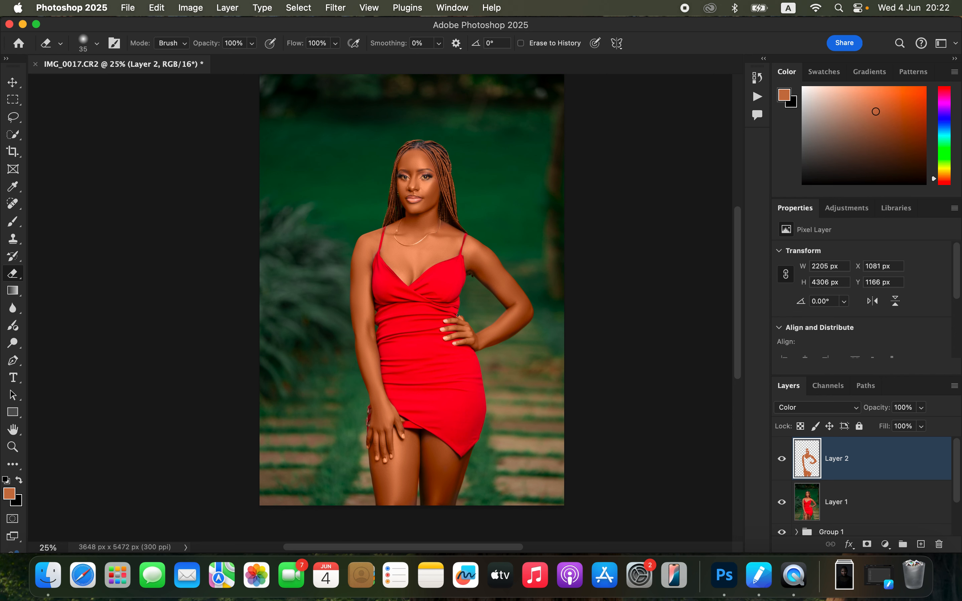
key("super+plus")
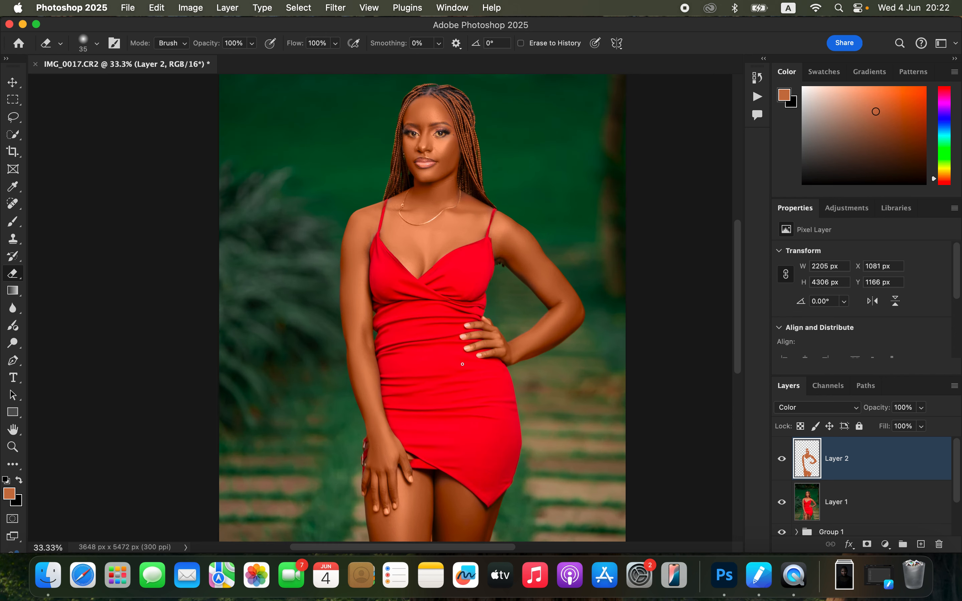
scroll(491, 164, "down", 10)
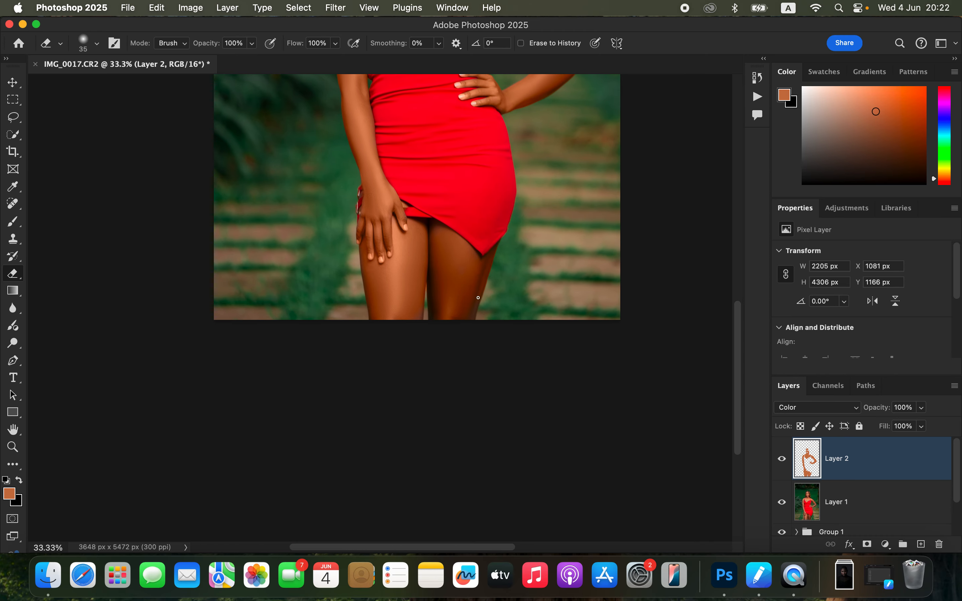
left_click(13, 225)
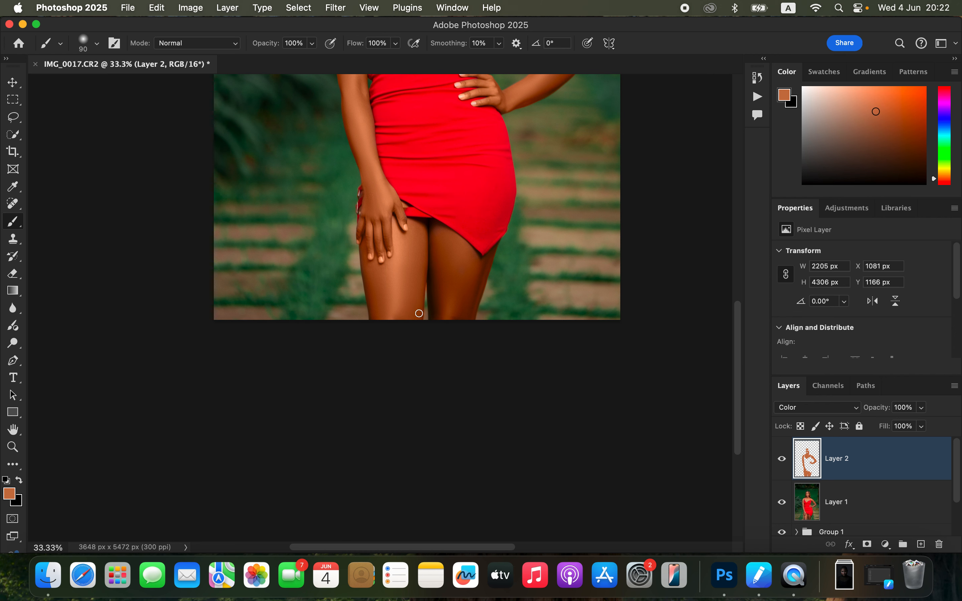
left_click_drag(515, 201, 509, 330)
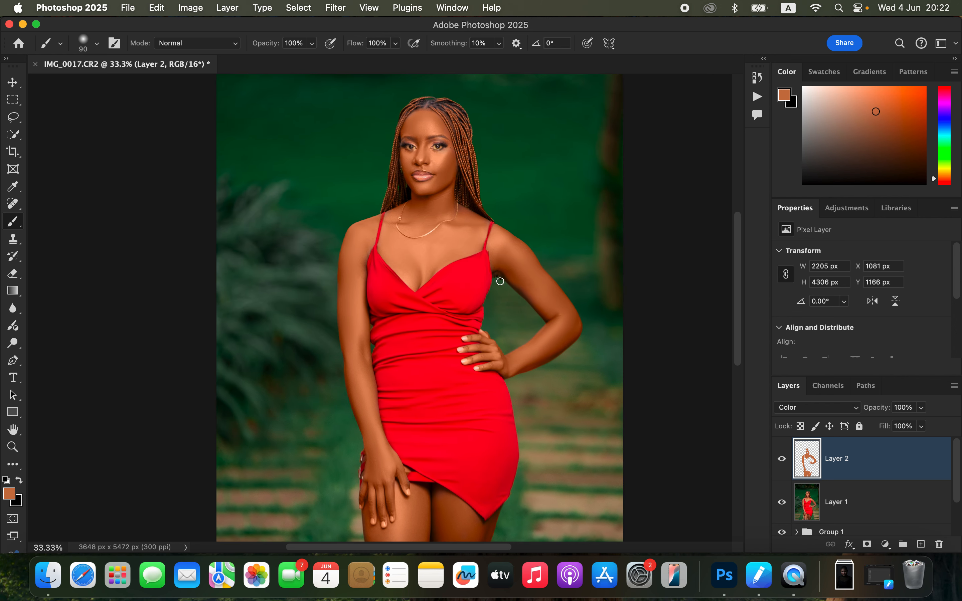
key("super+minus")
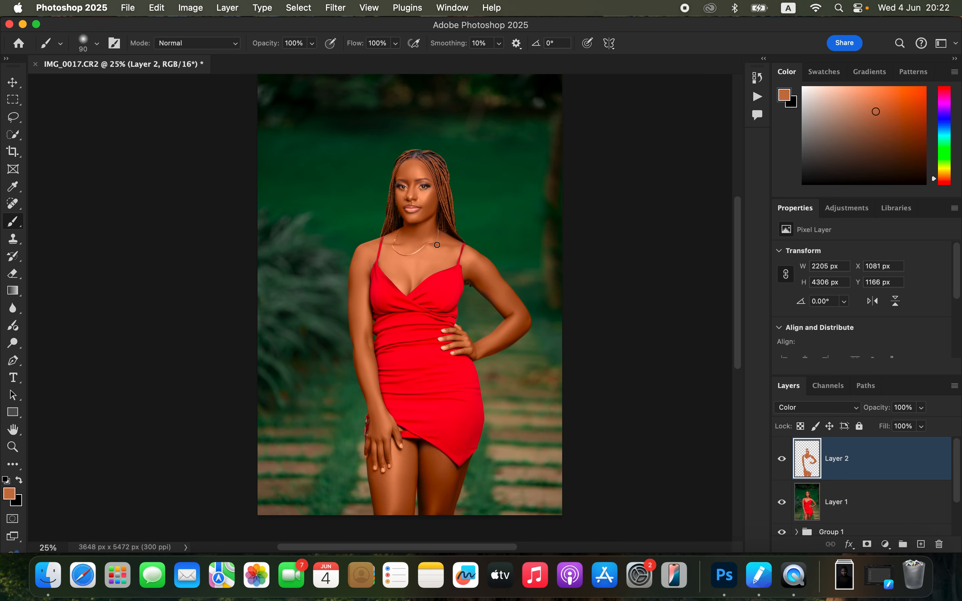
Step: Lower the opacity of the Color-blended Layer 2 to 78%
left_click_drag(922, 408, 911, 428)
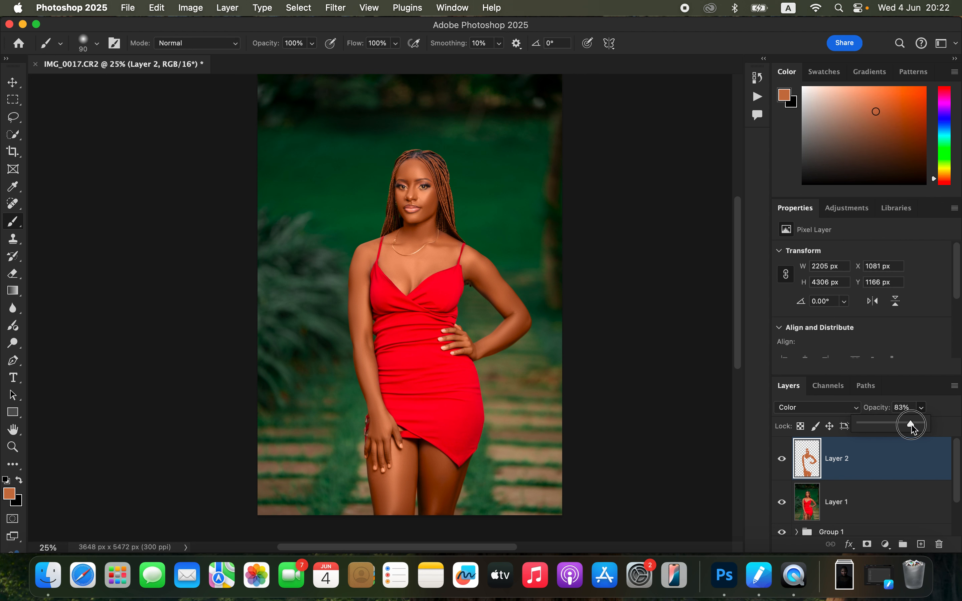
left_click_drag(913, 426, 911, 428)
left_click_drag(910, 427, 911, 427)
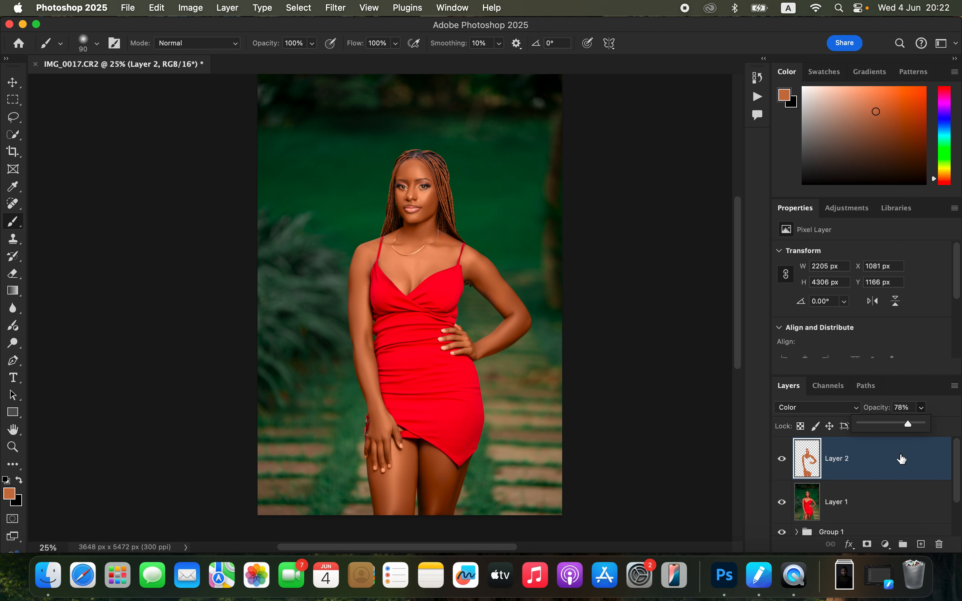
Step: Add a Levels adjustment layer above Layer 2 and raise its black input point slightly to deepen the shadows
left_click(885, 545)
left_click(884, 330)
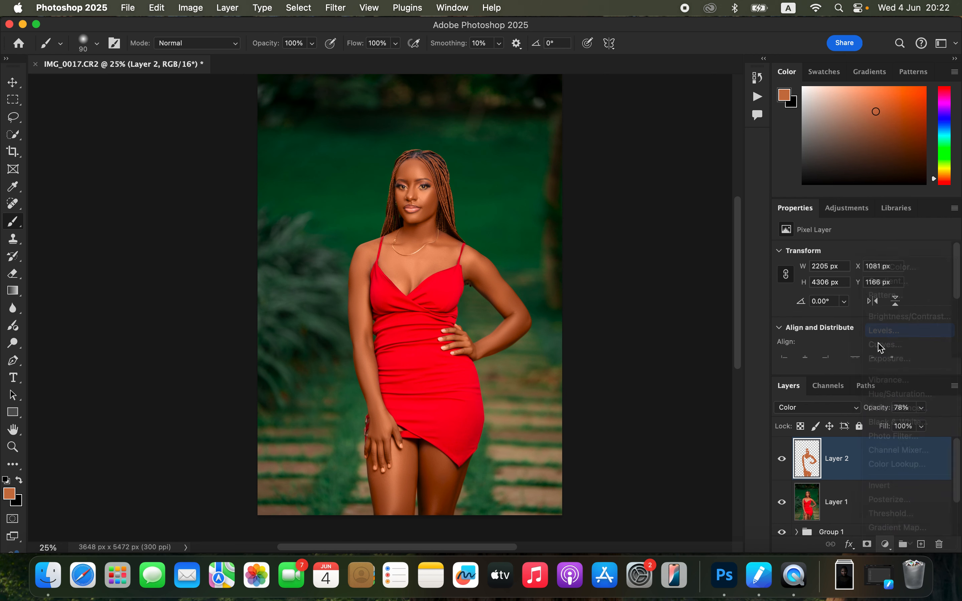
left_click_drag(801, 356, 804, 356)
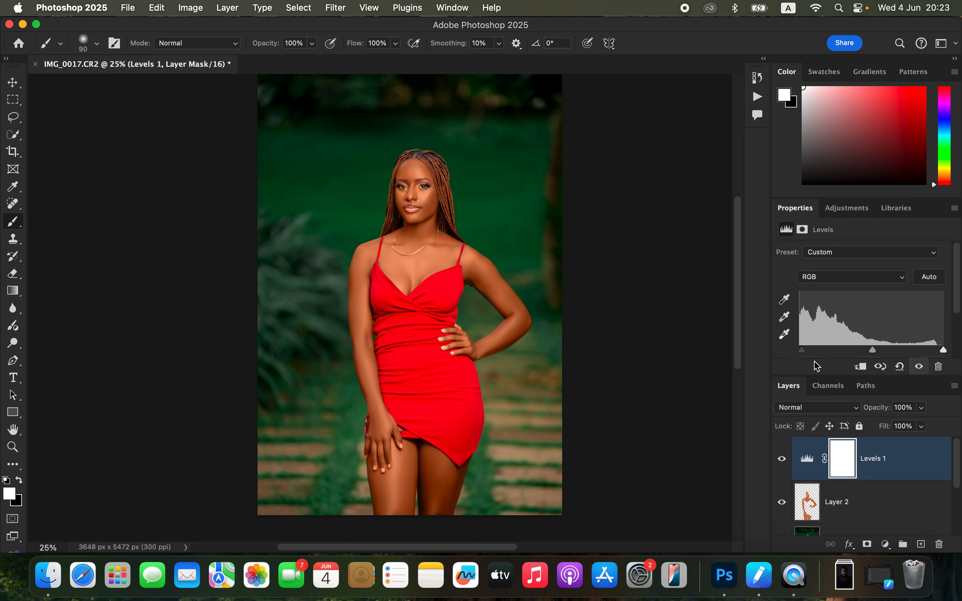
Step: Add a Hue/Saturation adjustment layer and set the Lightness of the Reds to -10
left_click(884, 543)
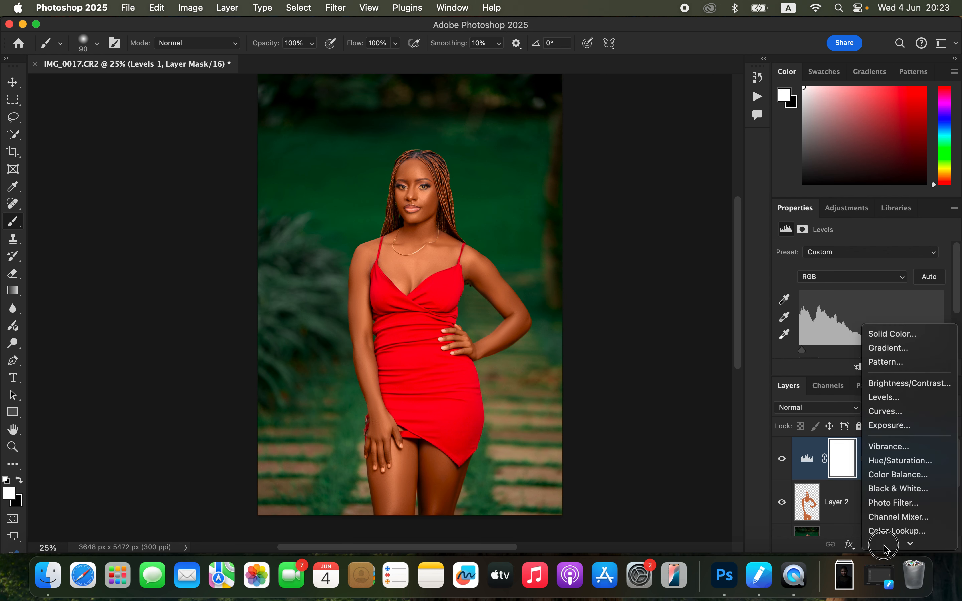
left_click(893, 421)
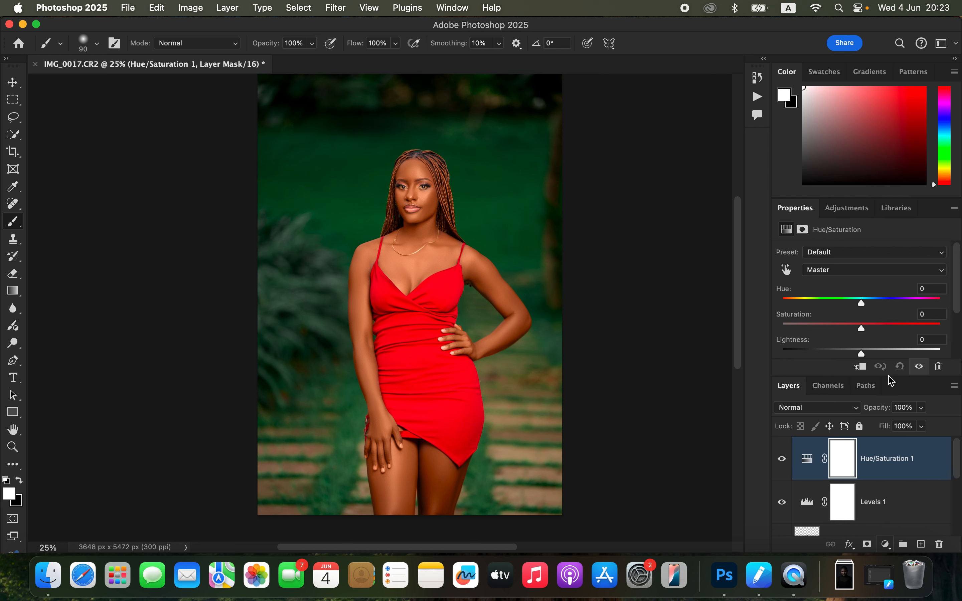
left_click(851, 276)
left_click(850, 286)
left_click_drag(858, 355, 852, 353)
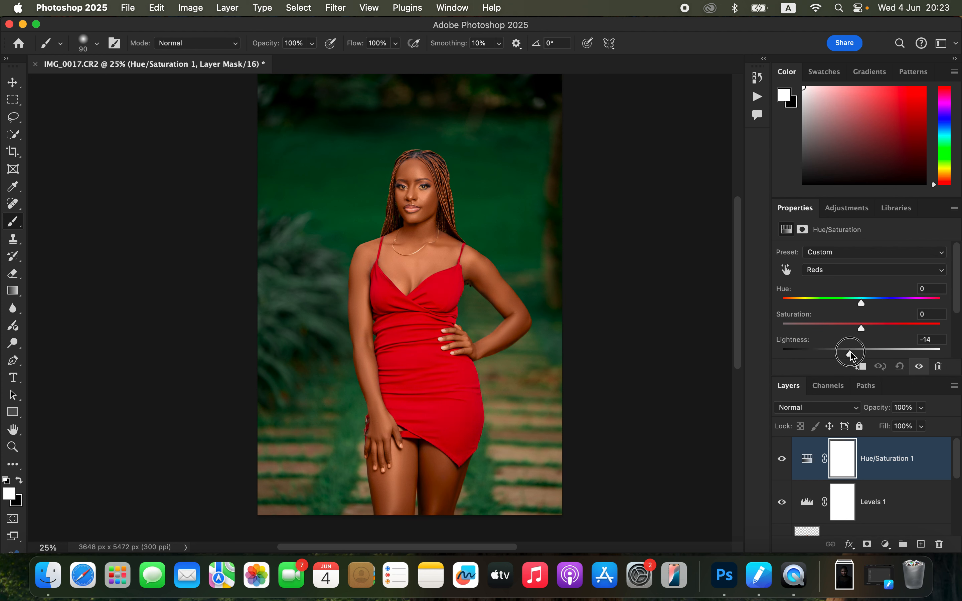
left_click_drag(854, 350, 855, 351)
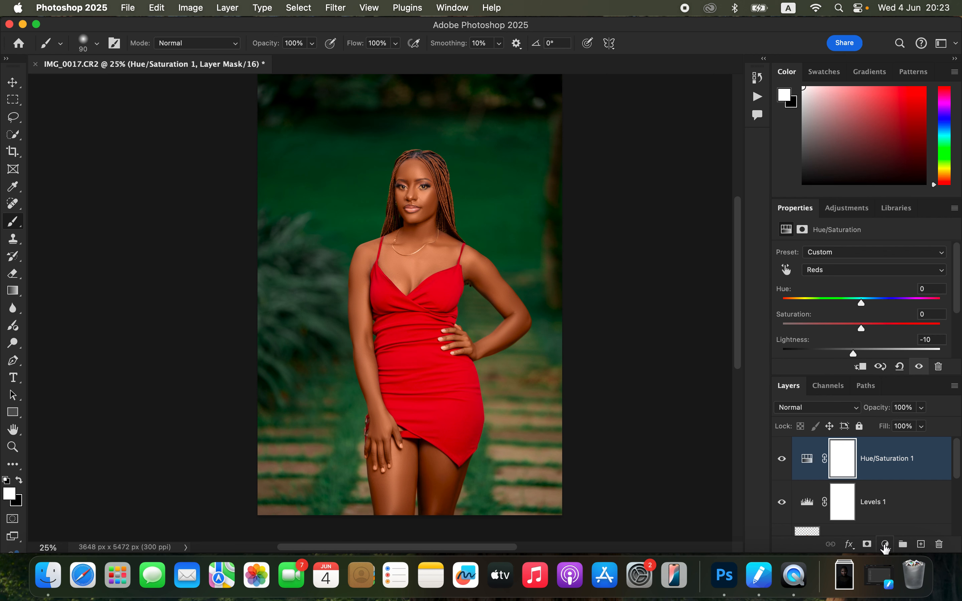
Step: Add a Black & White adjustment layer, blended with Multiply at 9% opacity
left_click(885, 545)
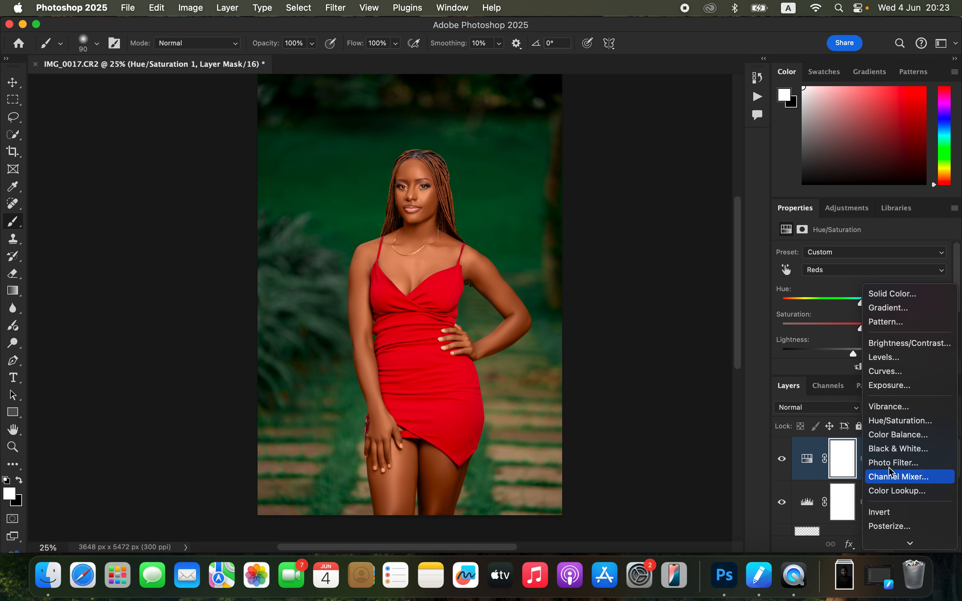
left_click(899, 454)
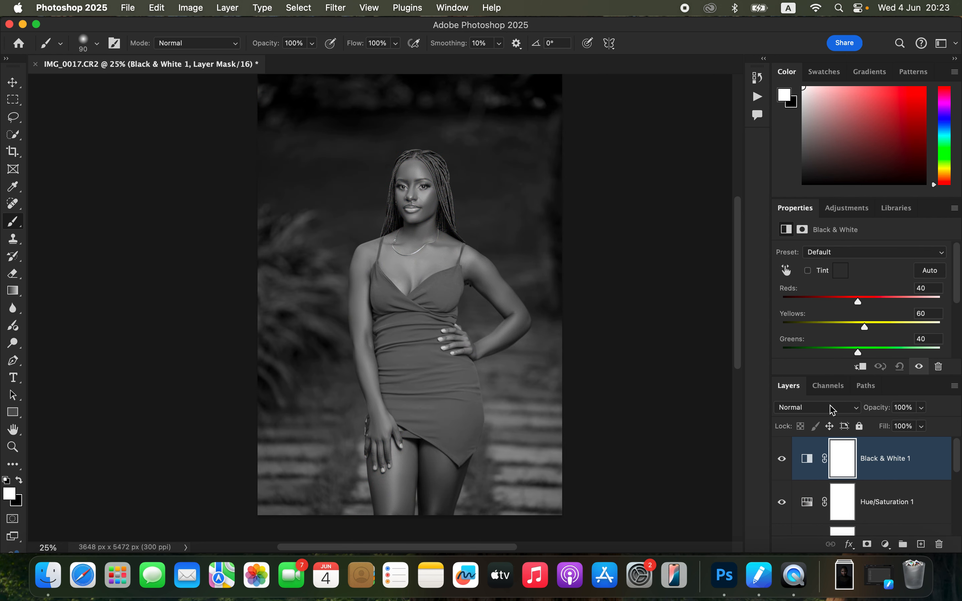
left_click(832, 410)
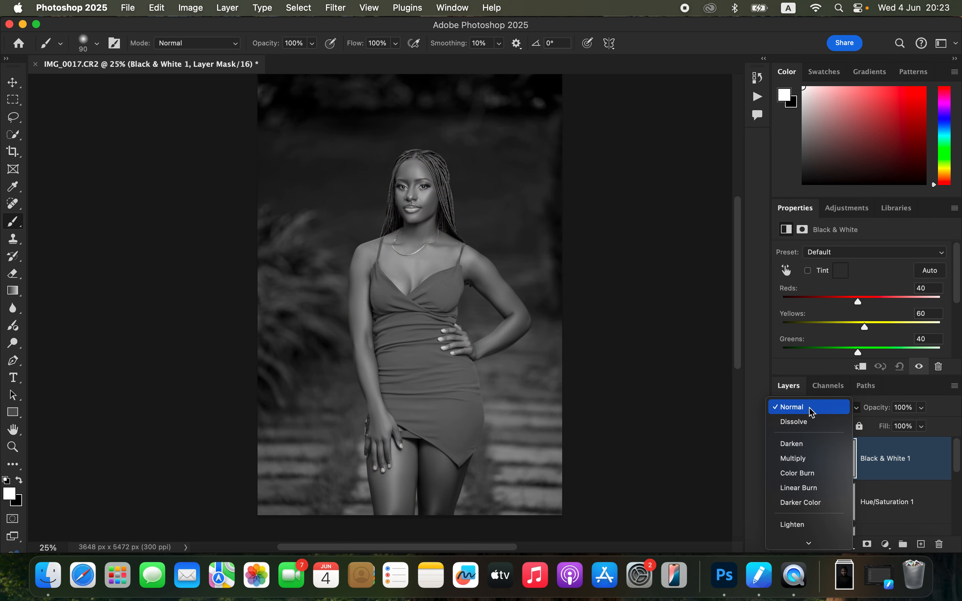
left_click(798, 459)
left_click(922, 407)
left_click_drag(923, 421, 863, 430)
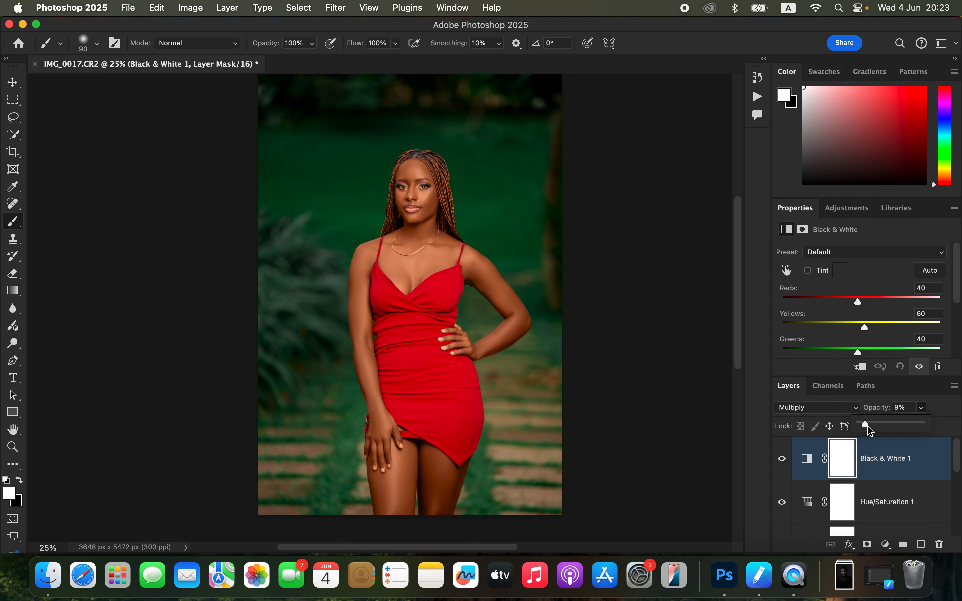
Step: Add a Selective Color adjustment layer and set the Blacks to Cyan +20% and Magenta +3%
left_click(886, 545)
left_click(899, 541)
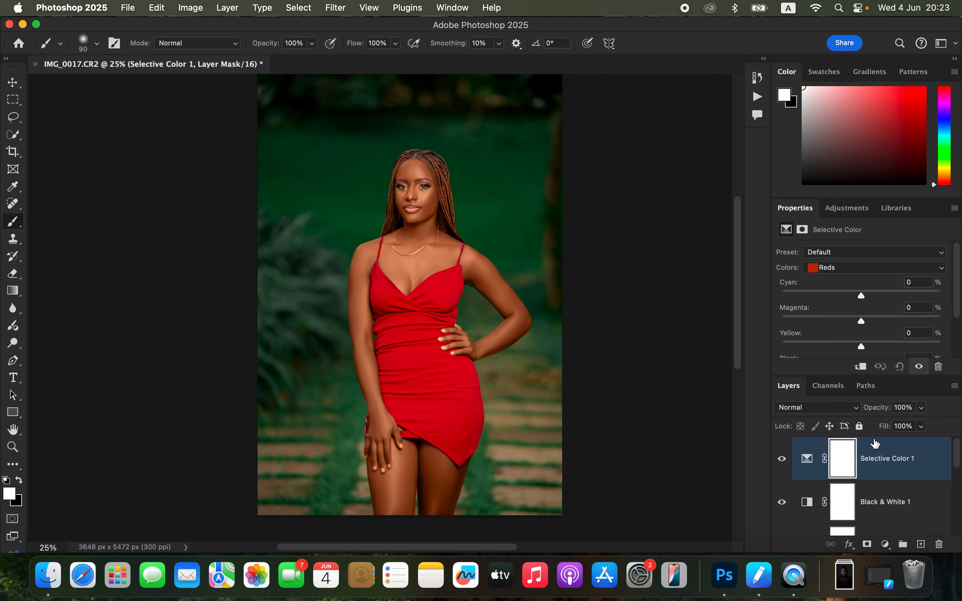
left_click(851, 267)
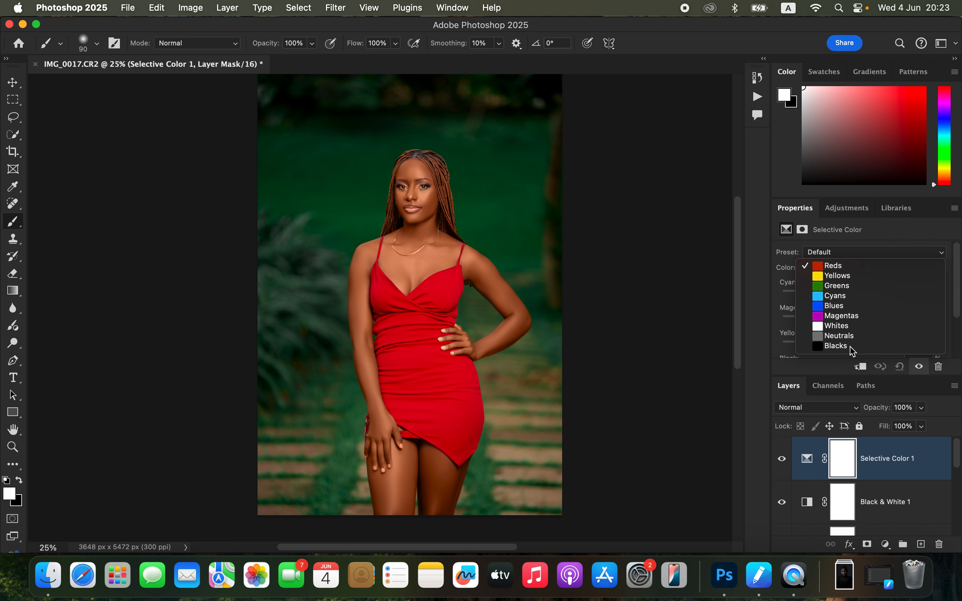
left_click(860, 344)
left_click_drag(864, 295, 900, 297)
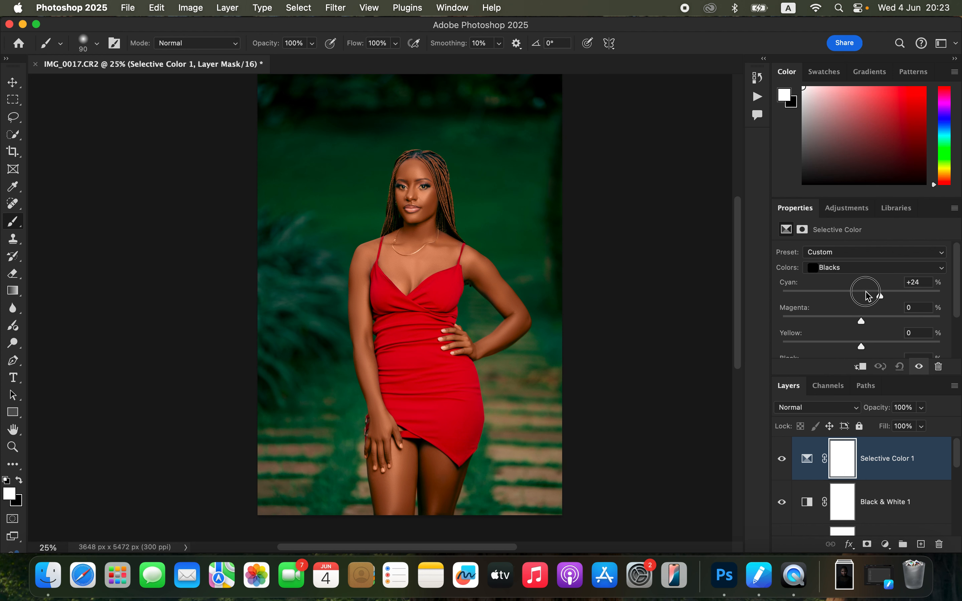
left_click_drag(880, 292, 876, 323)
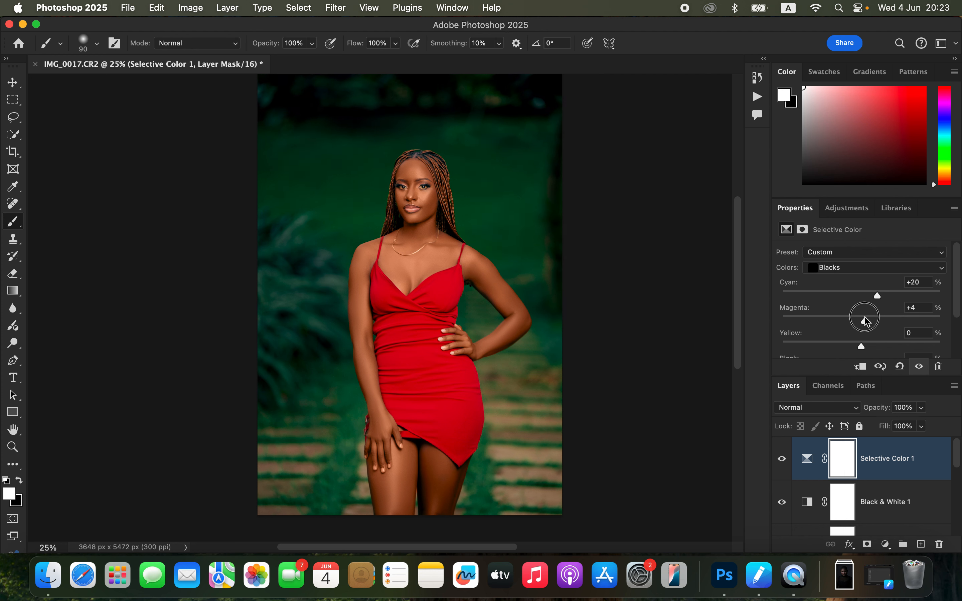
Step: Set Magenta to +26% for the Greens in the Selective Color adjustment and check the whole portrait
left_click(867, 273)
left_click(862, 209)
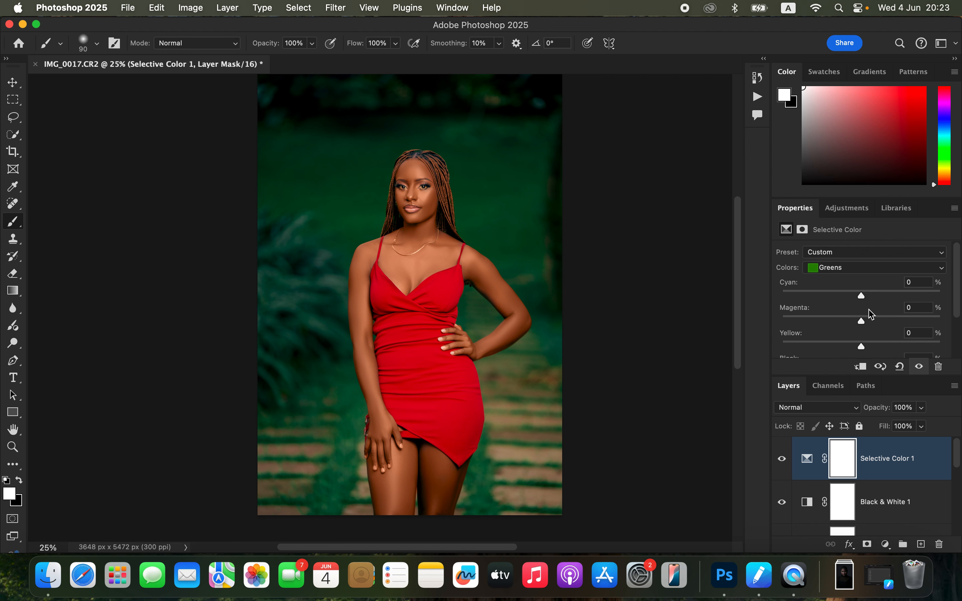
mouse_move(864, 324)
left_mouse_down()
mouse_move(905, 317)
mouse_move(809, 315)
mouse_move(882, 323)
left_mouse_up()
key("super+minus")
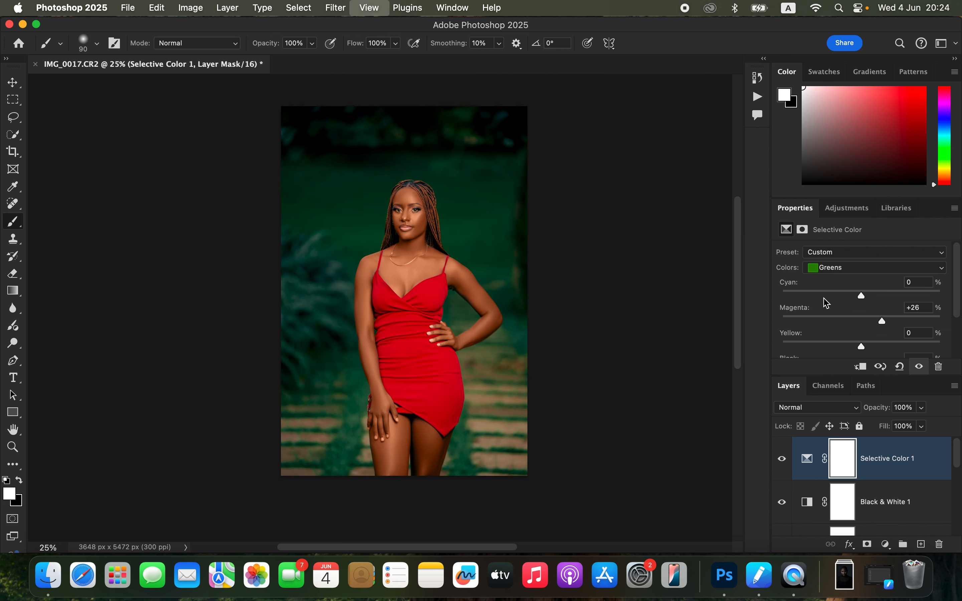
key("super+equal")
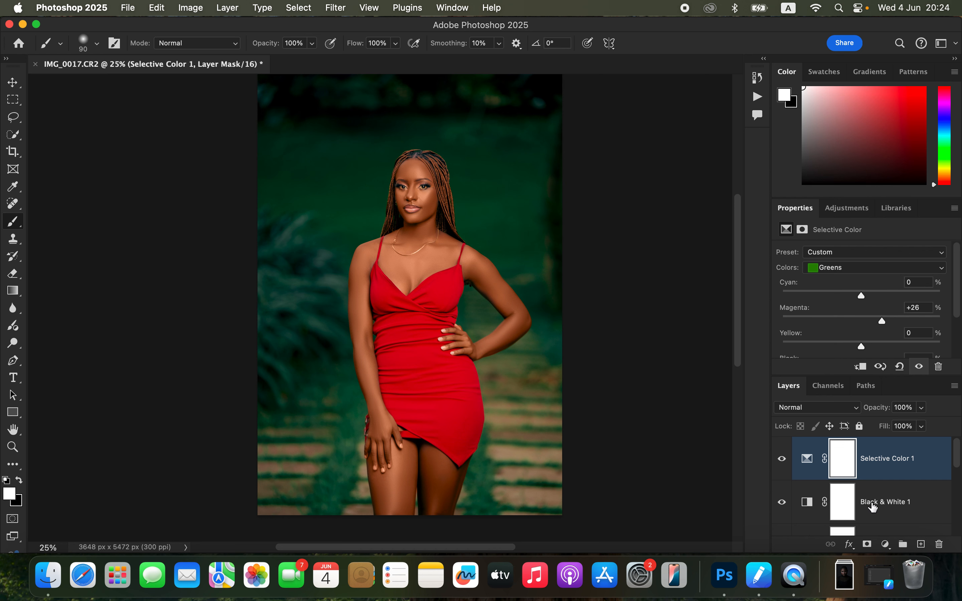
Step: Add a Color Balance adjustment layer with Midtones at Magenta-Green +2 and Yellow-Blue +2, and Highlights at Cyan-Red -5
left_click(885, 544)
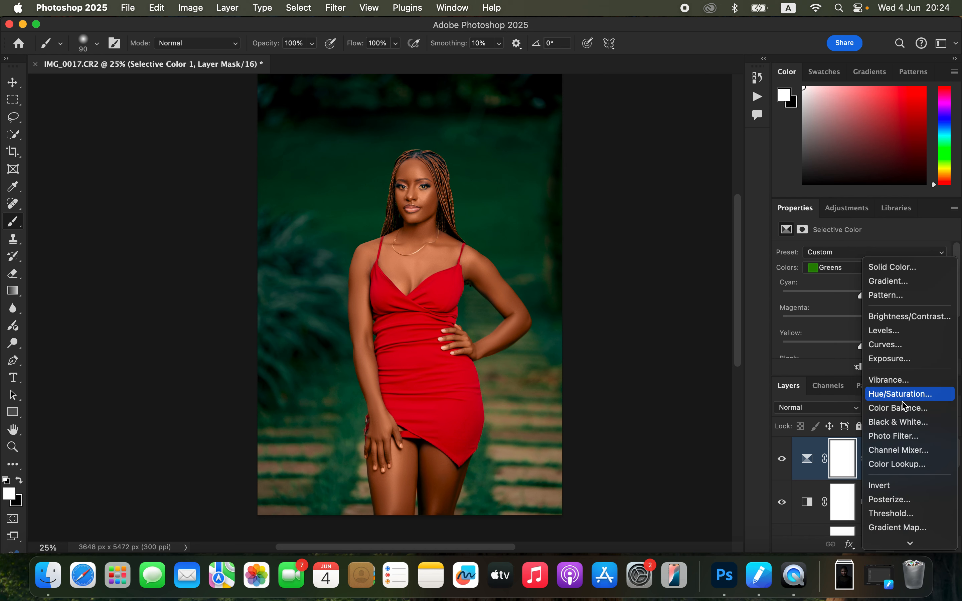
left_click(898, 411)
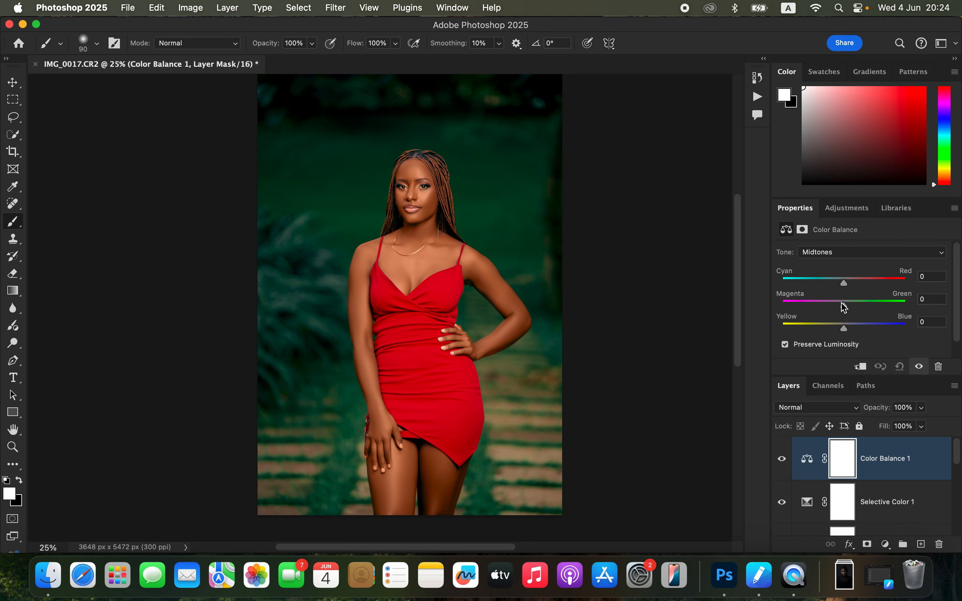
left_click_drag(846, 308, 848, 302)
left_click_drag(847, 326, 849, 324)
left_click(851, 252)
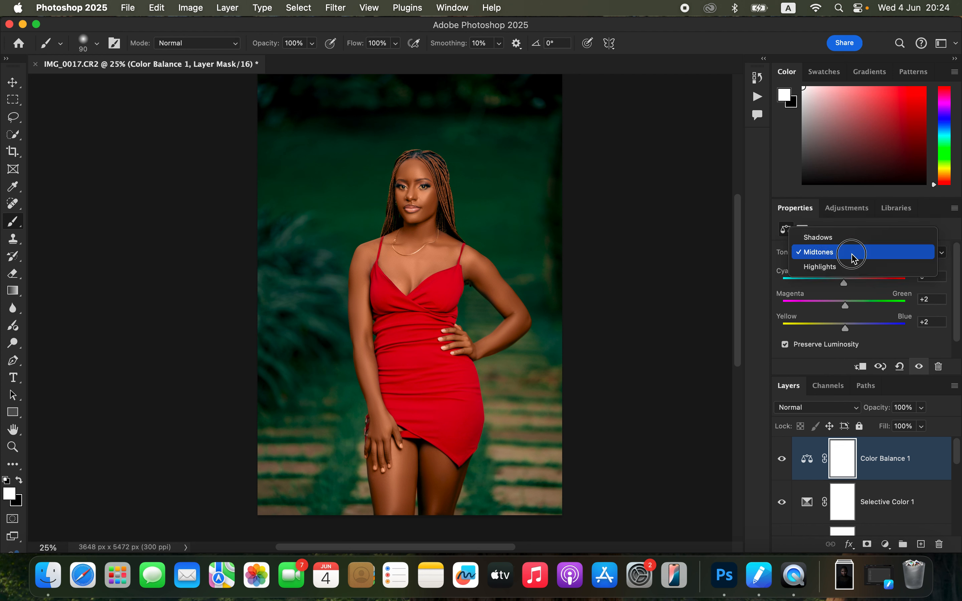
left_click(849, 268)
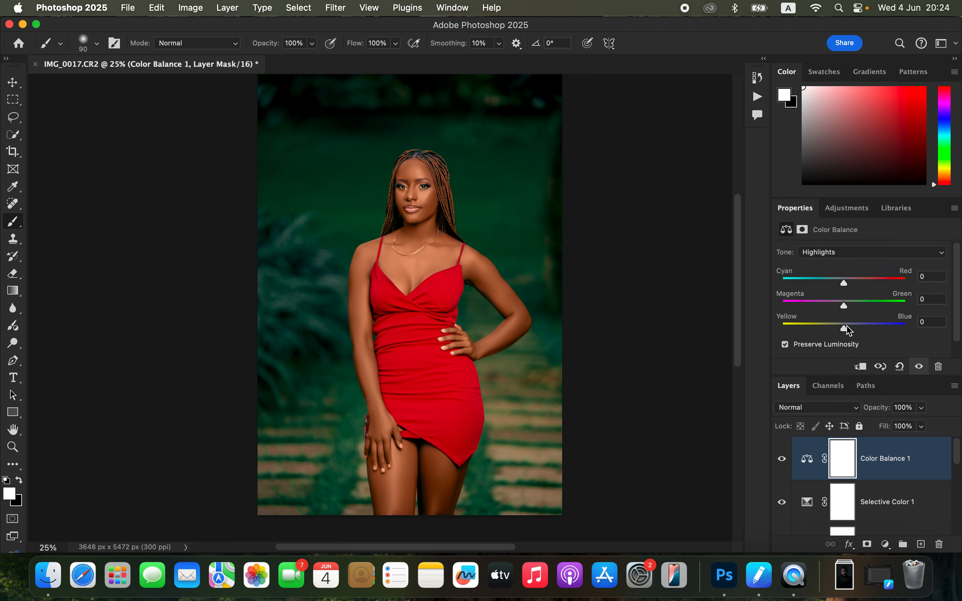
mouse_move(844, 282)
left_mouse_down()
mouse_move(831, 283)
mouse_move(841, 287)
left_mouse_up()
Step: Compare the portrait with and without the Selective Color adjustment and lower that layer's opacity to 55%
left_click(782, 503)
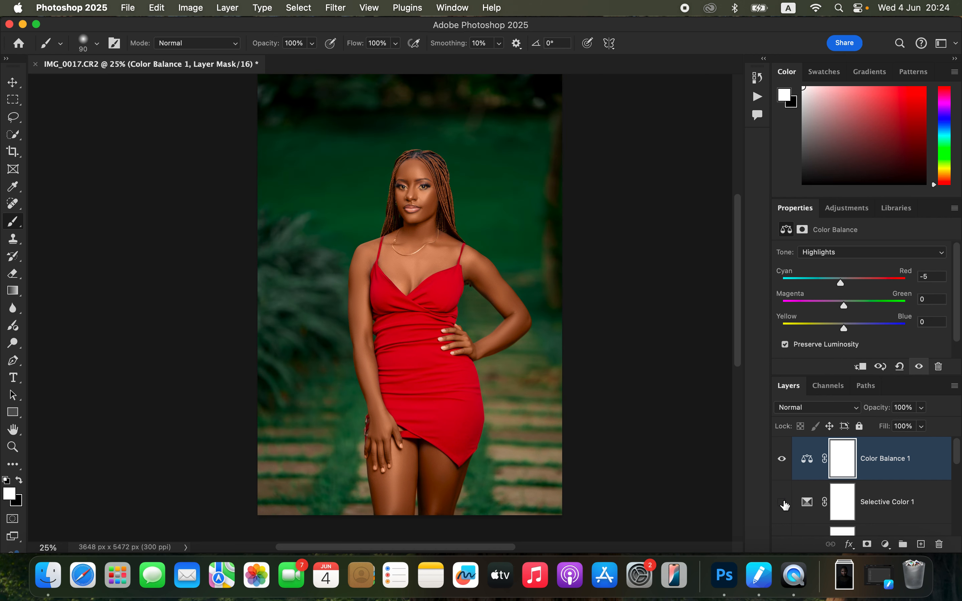
left_click(783, 503)
left_click(783, 503)
left_click(787, 505)
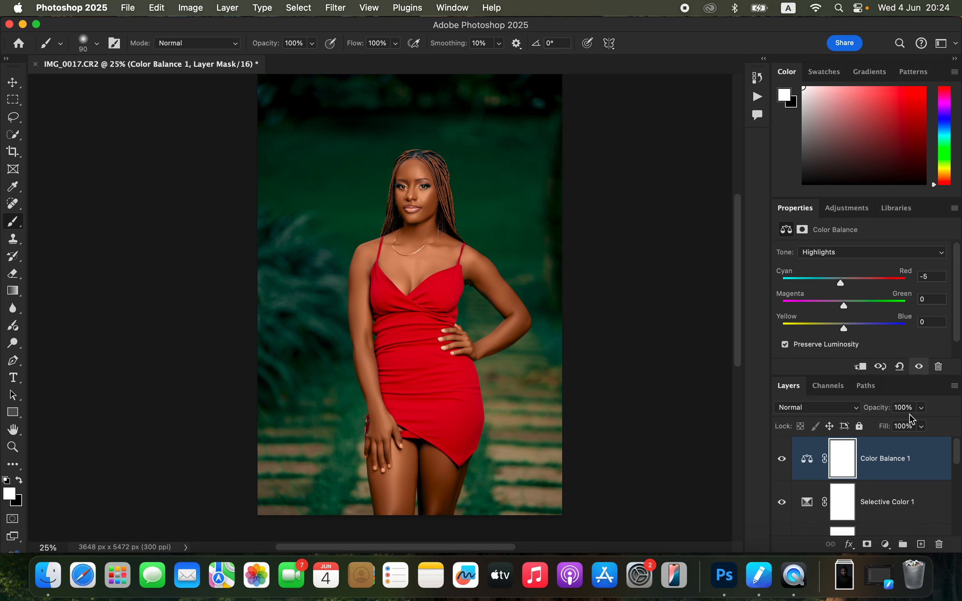
left_click(922, 409)
left_click(899, 496)
left_click(921, 408)
left_click_drag(922, 424, 896, 427)
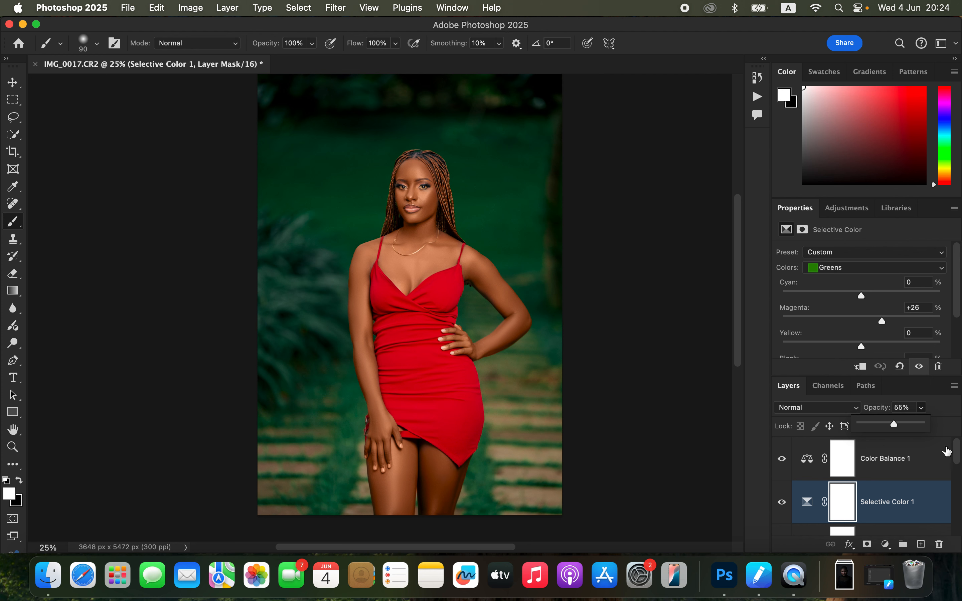
left_click(958, 453)
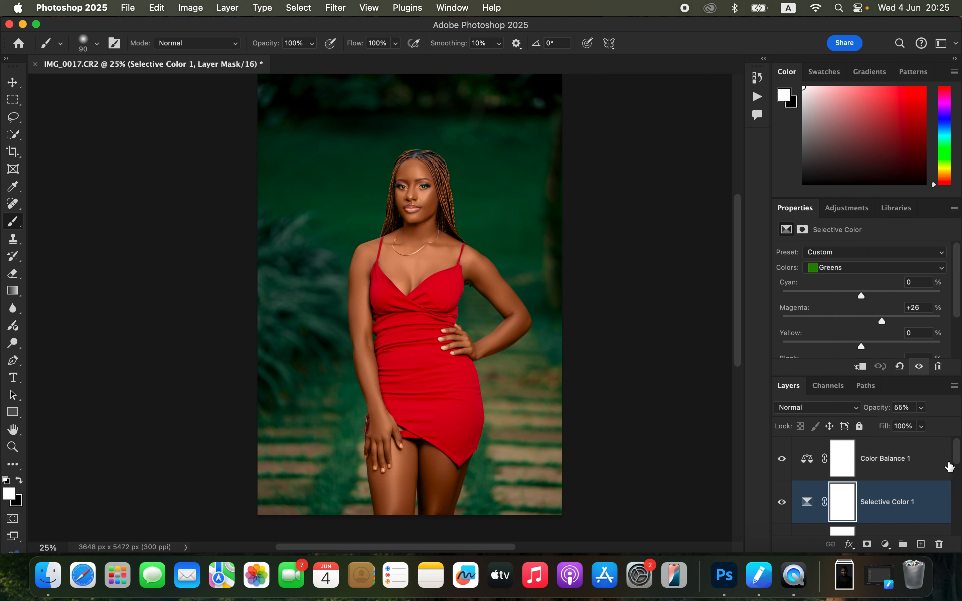
Step: Add a Curves adjustment layer above the Color Balance layer and brighten it by setting the white point input to 173
left_click(918, 464)
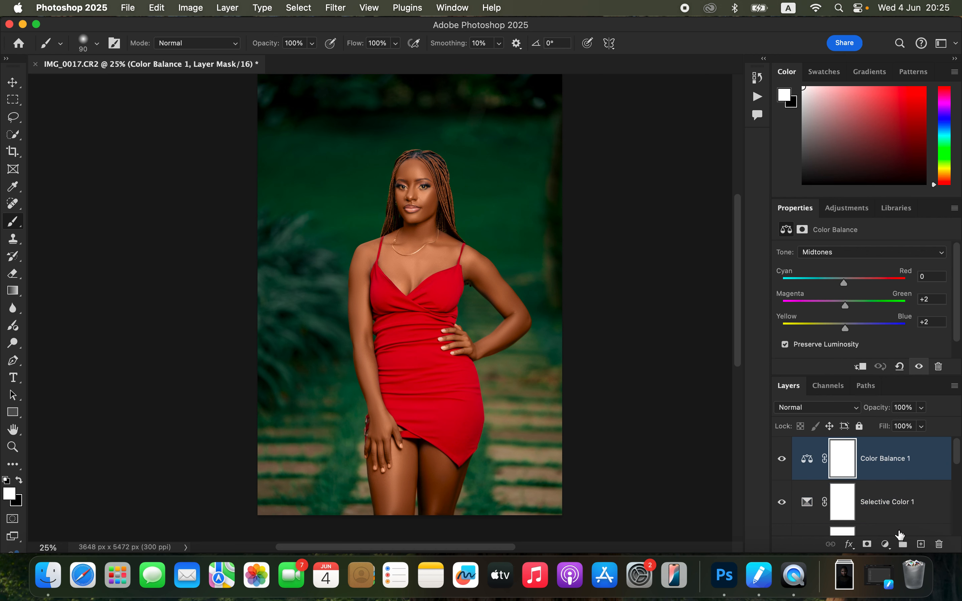
left_click(885, 545)
left_click(902, 372)
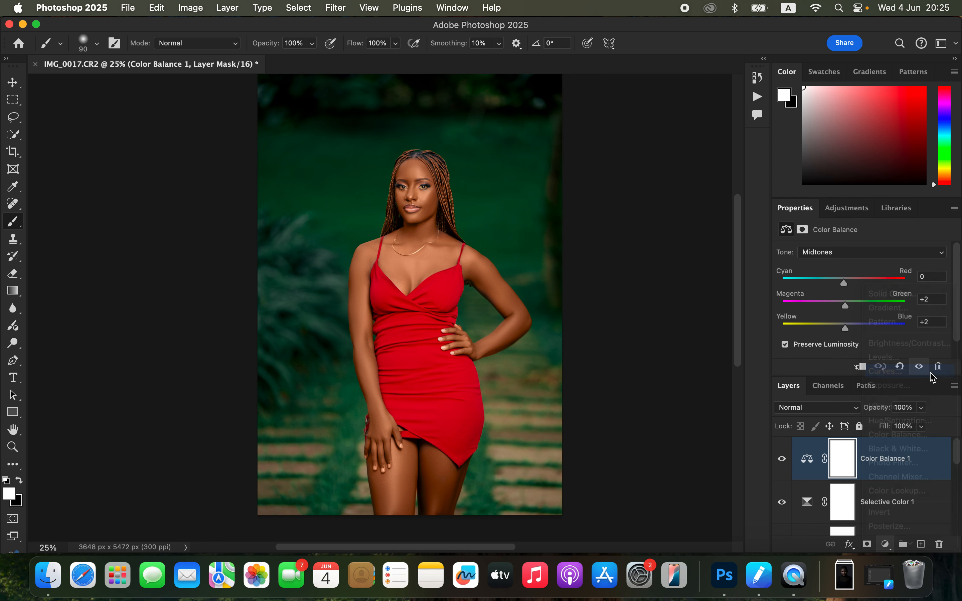
scroll(958, 284, "down", 3)
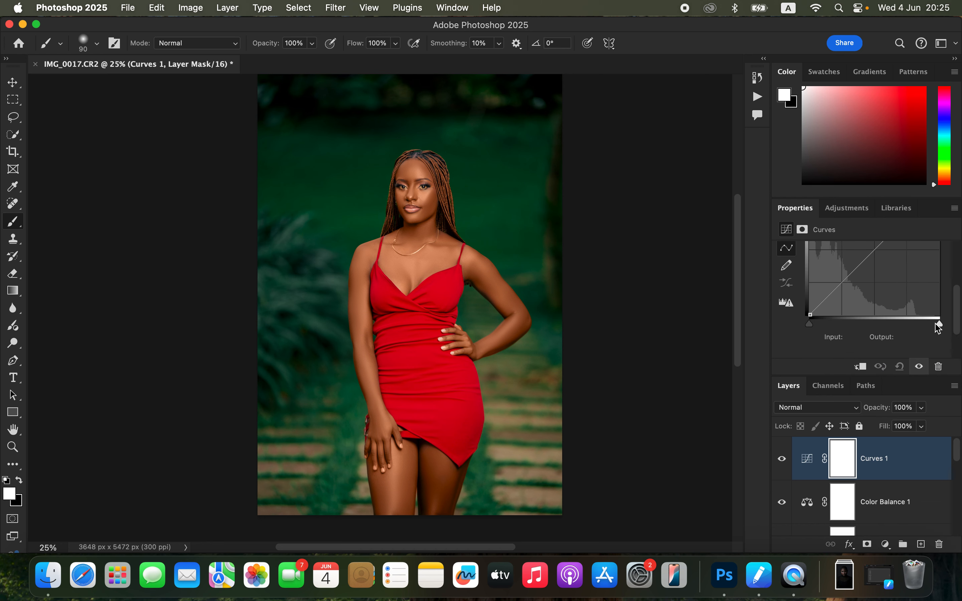
left_click_drag(941, 324, 899, 325)
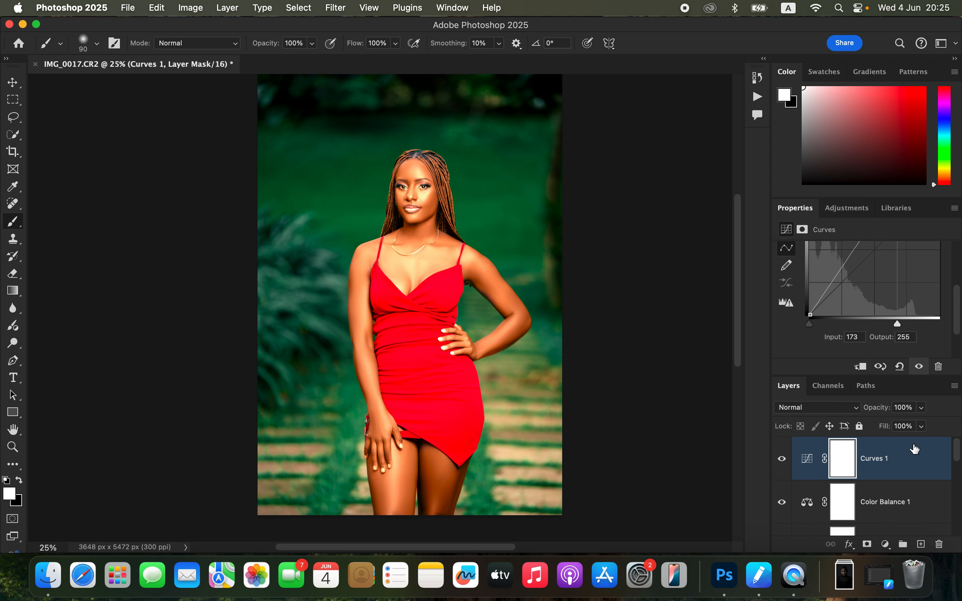
Step: Restrict the Curves layer to the highlights with Blend If on Gray, splitting the underlying layer's black point at 161 / 226
right_click(917, 460)
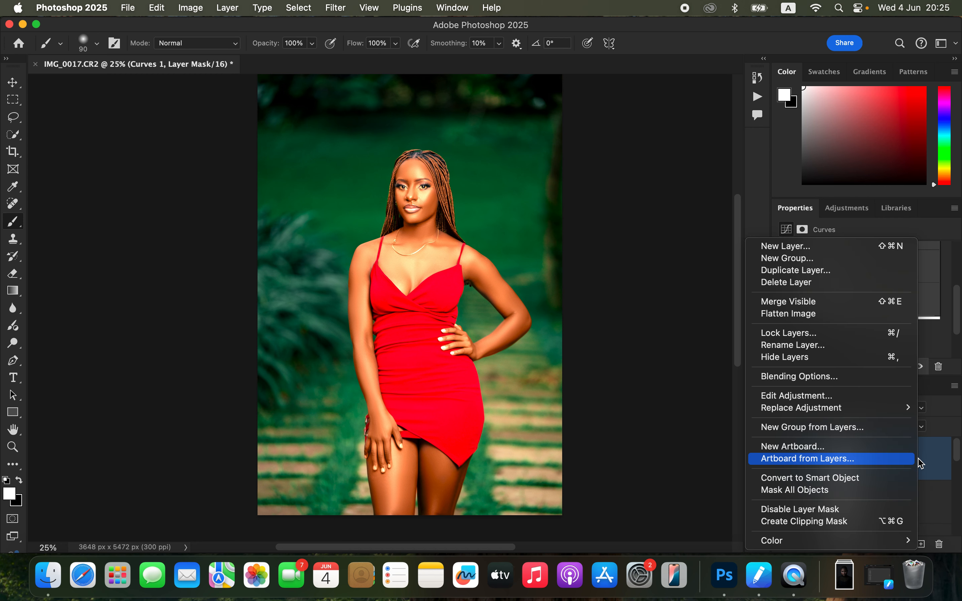
left_click(799, 377)
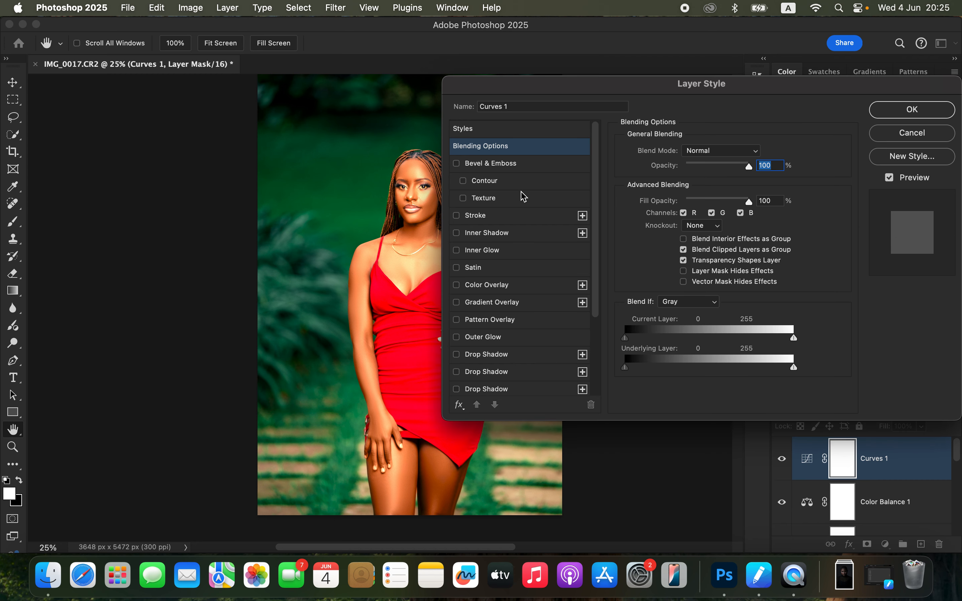
left_click_drag(627, 94, 659, 84)
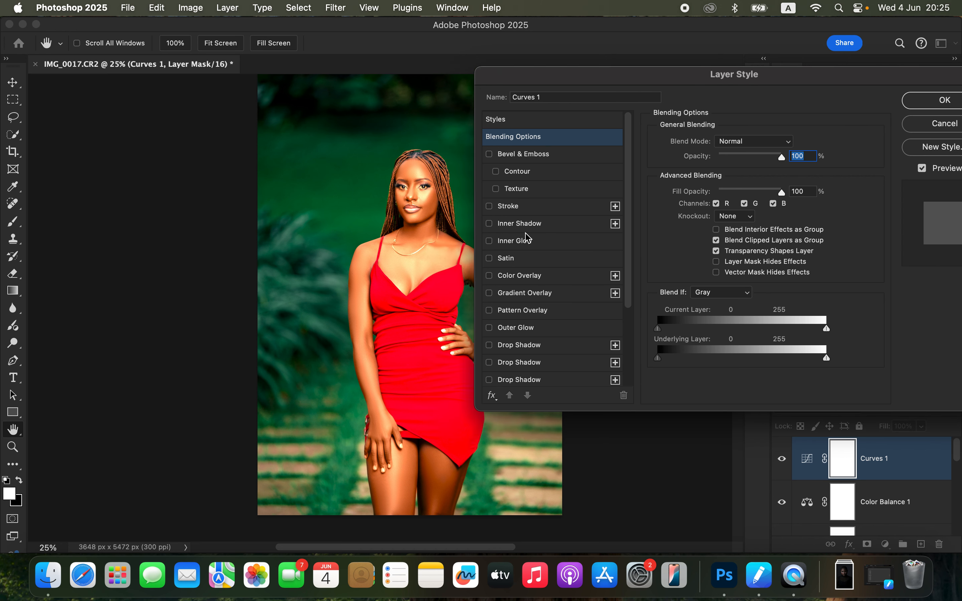
left_click(715, 294)
left_click(711, 293)
left_click_drag(660, 360, 764, 360)
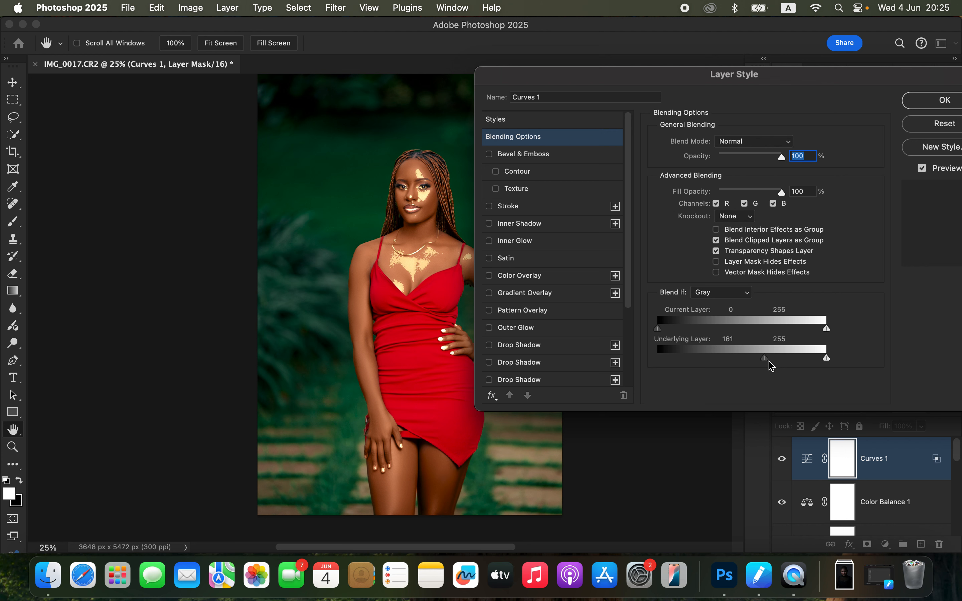
left_click_drag(766, 359, 809, 358)
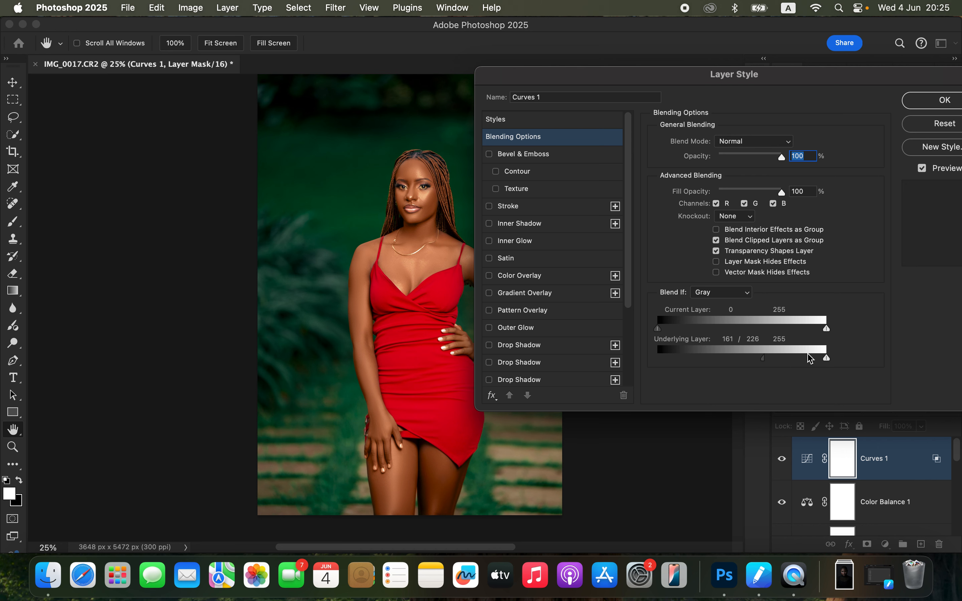
left_click(943, 100)
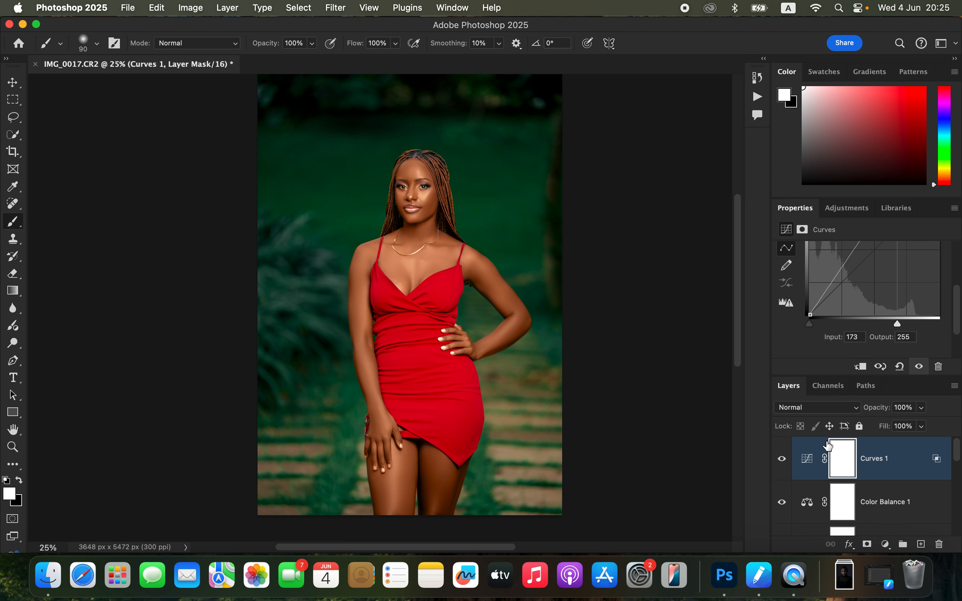
Step: Invert the Curves layer mask and paint white over the face with a 400 px brush to reveal the highlights
key("super+i")
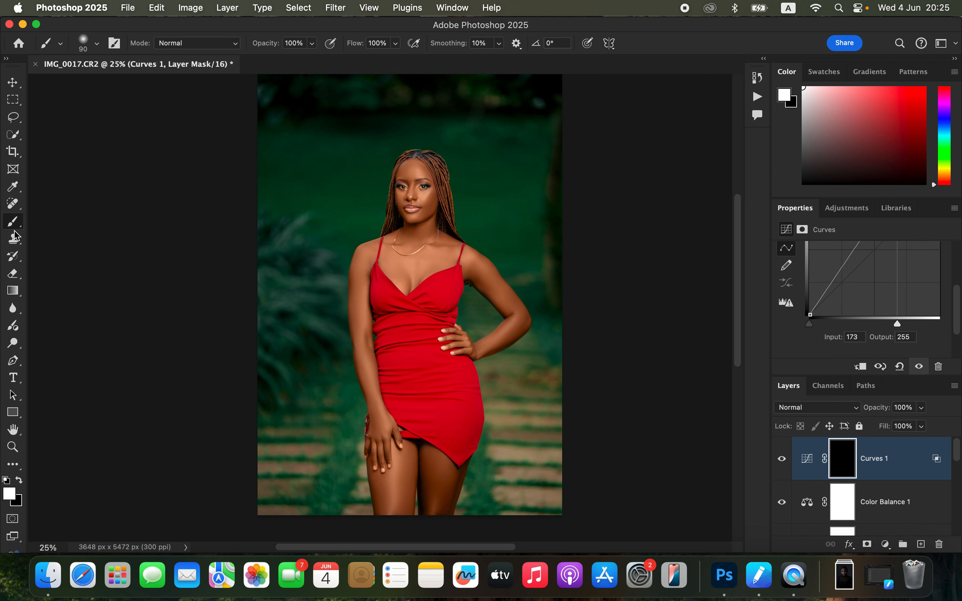
key("bracketright")
key("bracketright")
key("bracketright")
key("bracketright")
left_click_drag(425, 201, 414, 167)
left_click(414, 196)
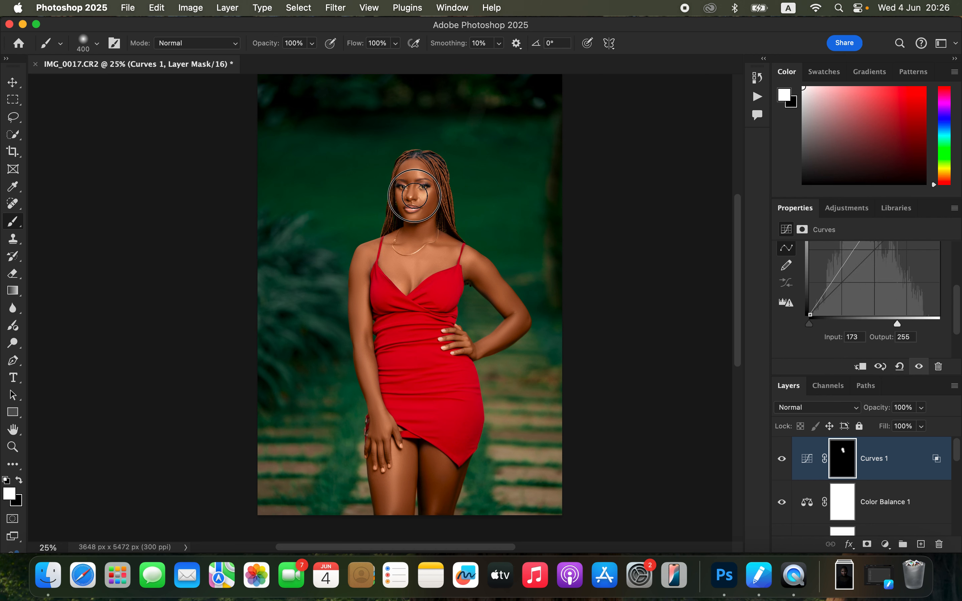
Step: Paint more of the Curves highlights in on the chest, face, shoulder, lower hand and thigh
mouse_move(430, 221)
left_mouse_down()
mouse_move(434, 261)
mouse_move(406, 269)
left_mouse_up()
left_click(415, 176)
left_click(425, 202)
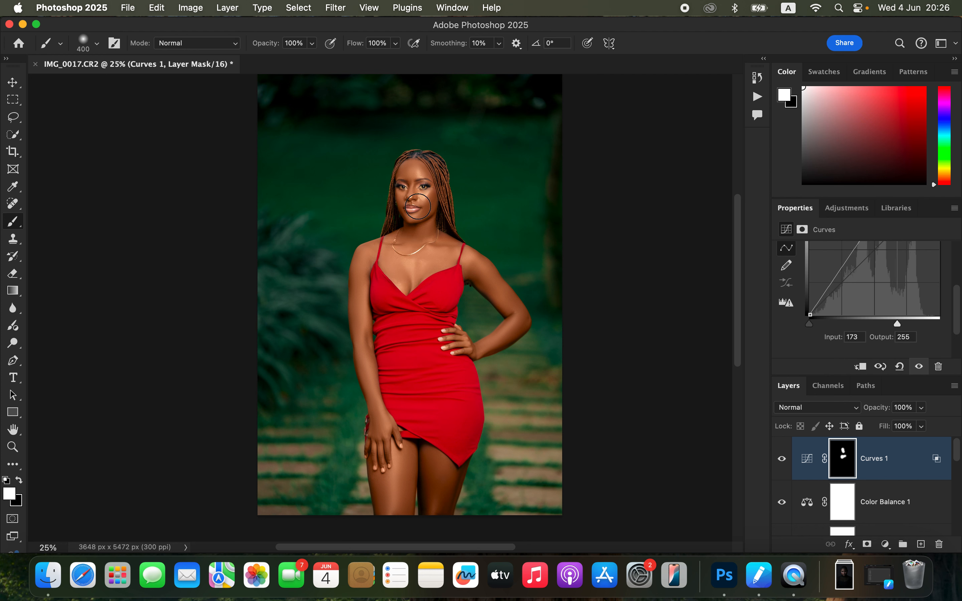
left_click_drag(390, 263, 375, 253)
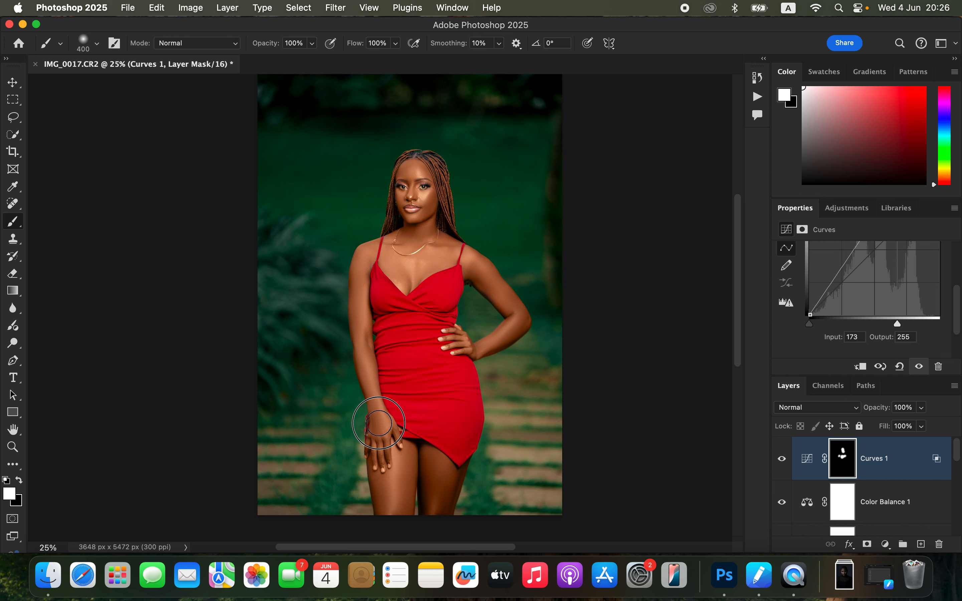
left_click_drag(385, 445, 388, 511)
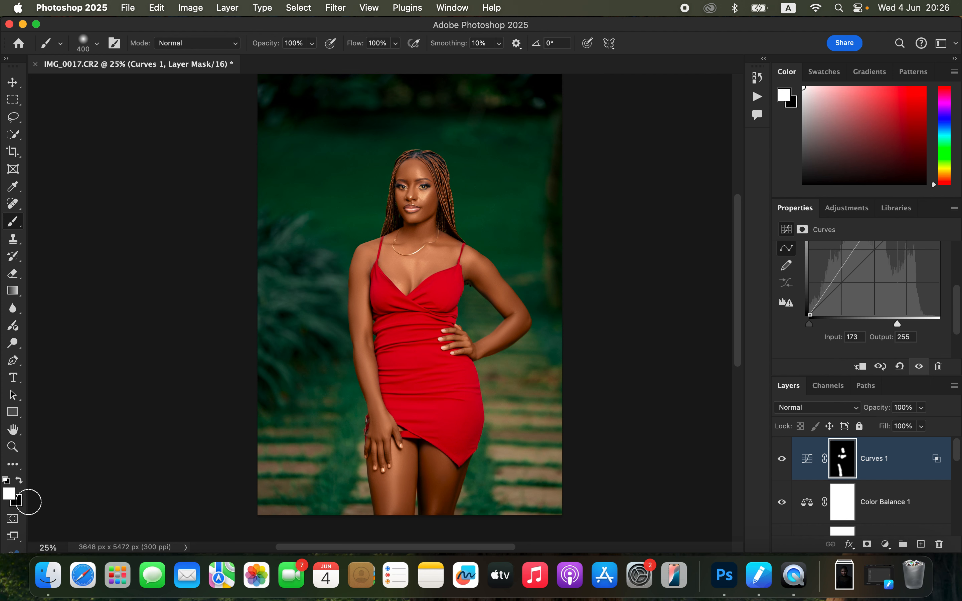
Step: Compare the portrait with and without the Curves highlights and reduce the Curves layer's opacity to 66%
left_click(18, 481)
left_click(18, 481)
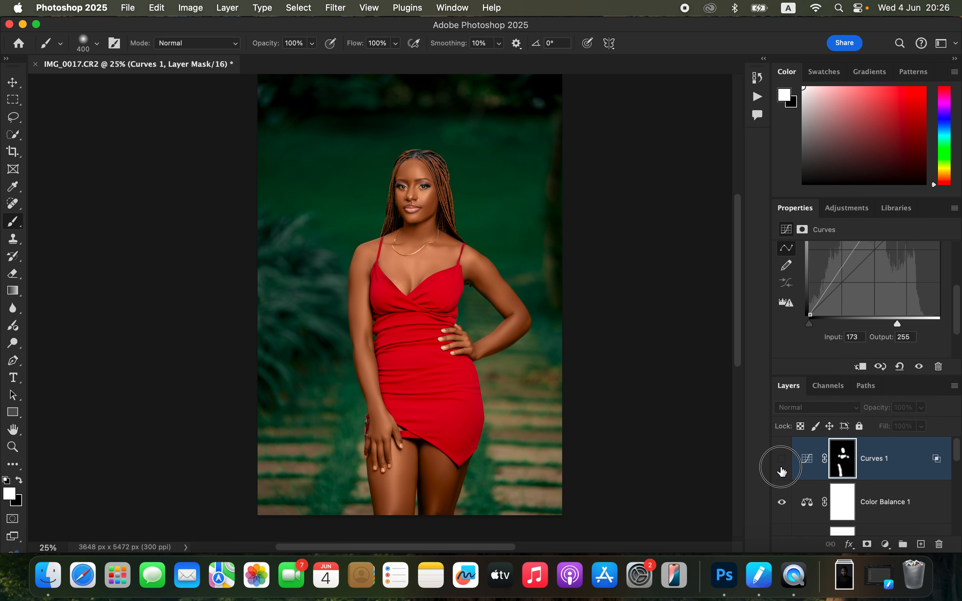
left_click(922, 408)
left_click_drag(926, 422, 904, 434)
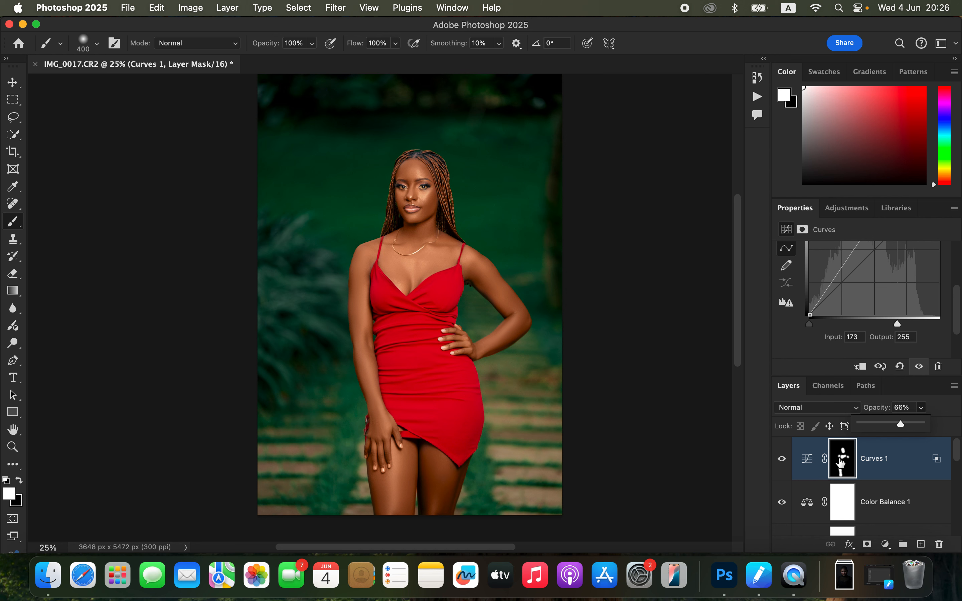
Step: Add a Hue/Saturation adjustment layer with Saturation at -78 and invert its mask to black
left_click(886, 546)
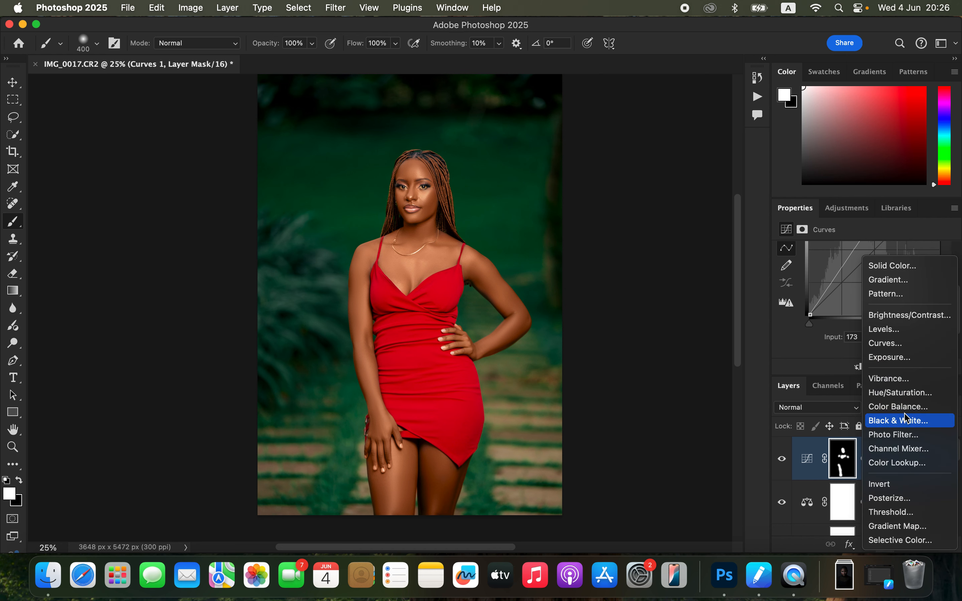
left_click(900, 392)
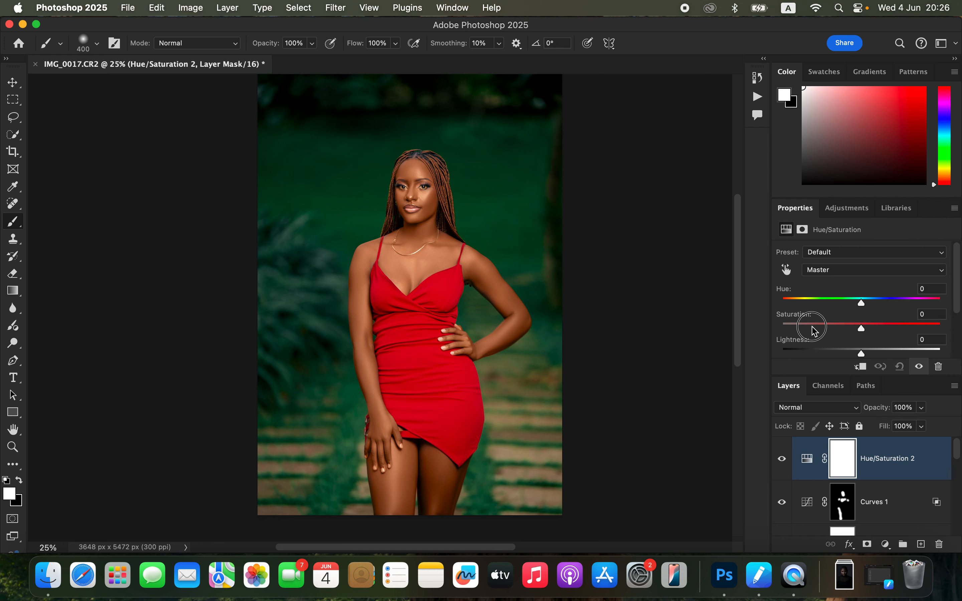
left_click_drag(813, 330, 799, 326)
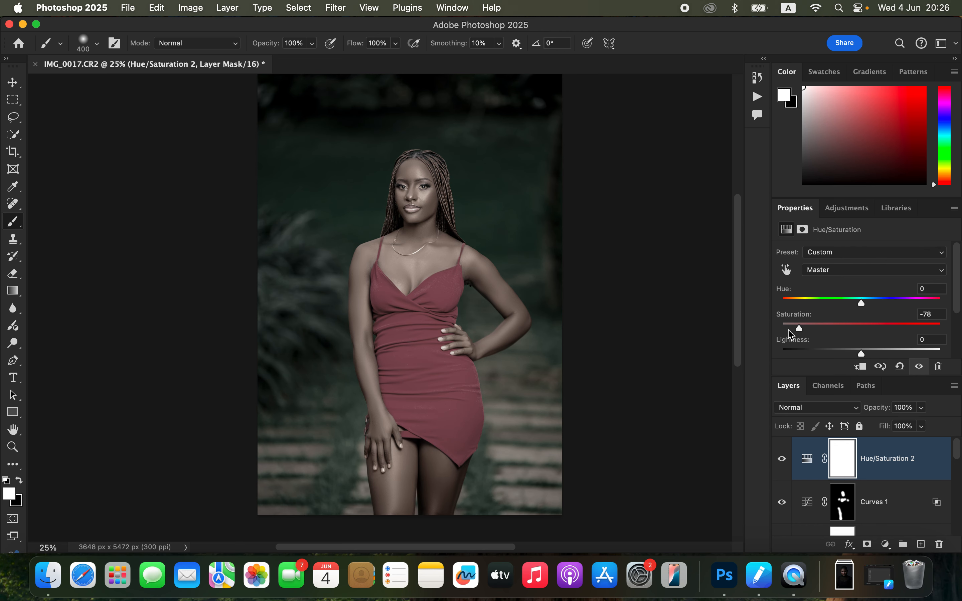
key("super+i")
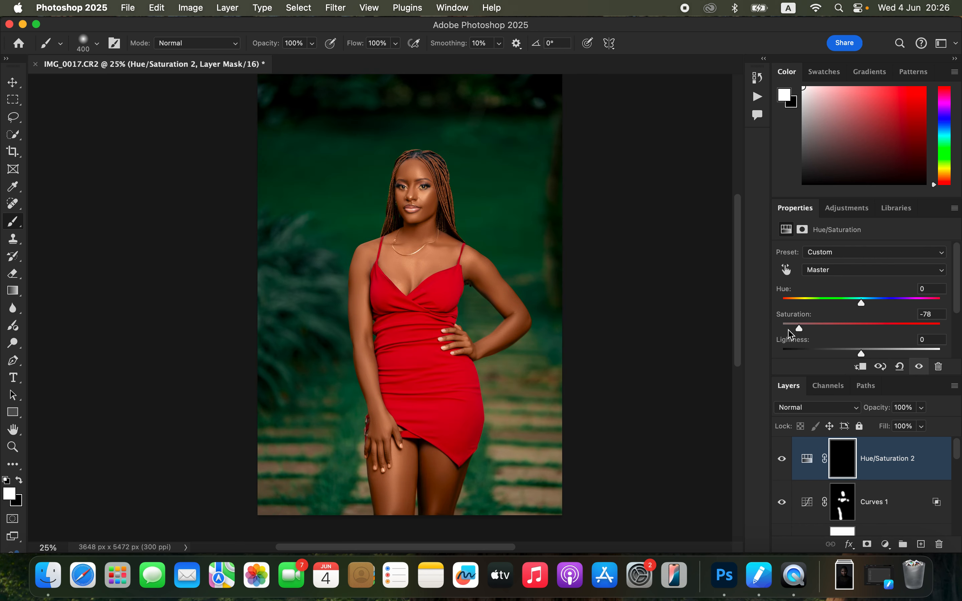
Step: Paint white on the Hue/Saturation mask over both eyes with a 25 px brush to remove their yellow cast
key("super+plus")
key("super+plus")
key("super+plus")
key("super+plus")
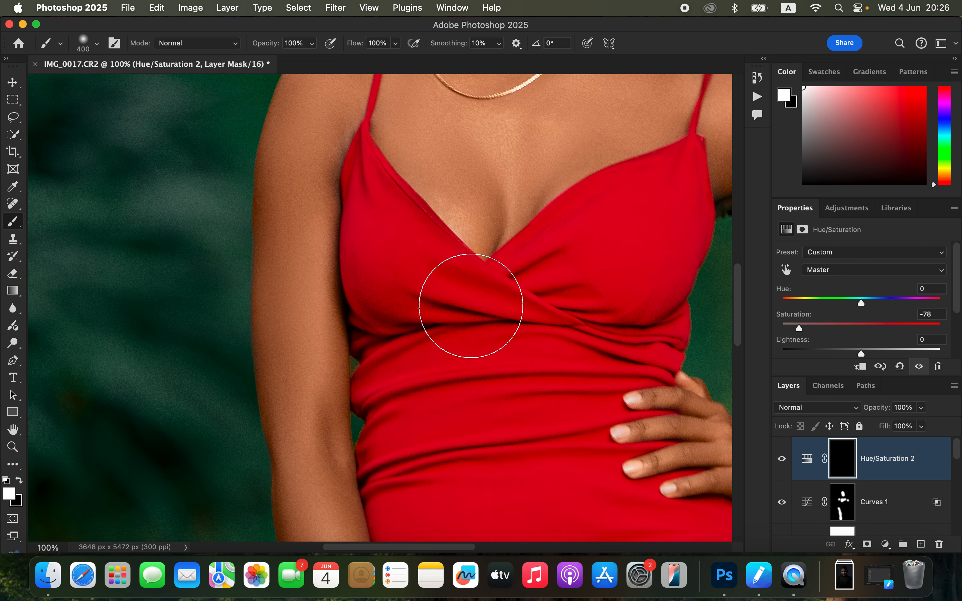
left_click_drag(524, 286, 493, 433)
left_click_drag(551, 198, 531, 289)
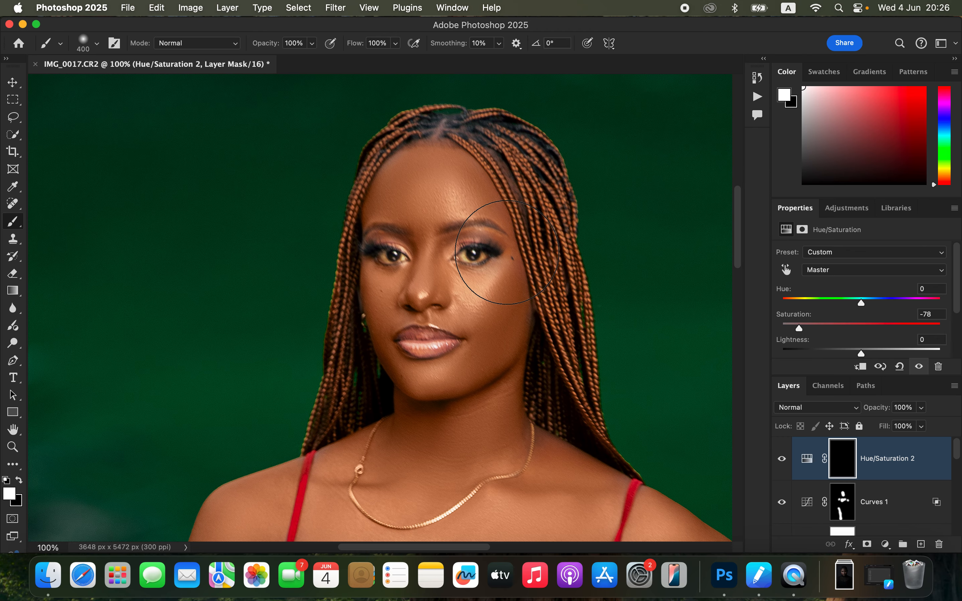
key("bracketleft")
key("bracketleft")
key("bracketleft")
key("bracketleft")
key("bracketleft")
key("bracketleft")
key("bracketleft")
key("bracketleft")
key("bracketleft")
key("bracketleft")
key("bracketleft")
key("bracketleft")
key("bracketleft")
mouse_move(466, 255)
left_mouse_down()
mouse_move(483, 254)
mouse_move(471, 256)
left_mouse_up()
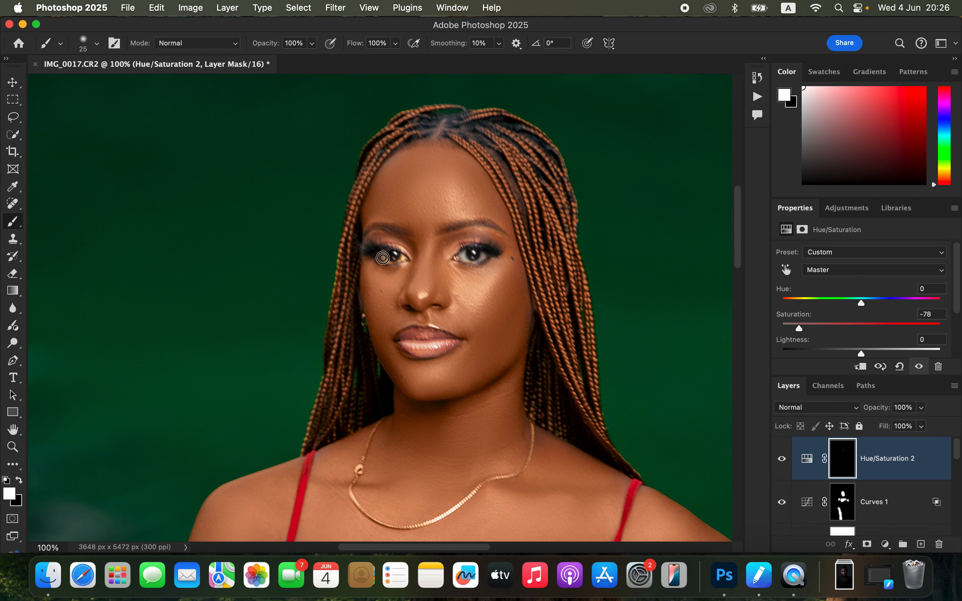
mouse_move(386, 259)
left_mouse_down()
mouse_move(401, 257)
mouse_move(382, 255)
left_mouse_up()
key("super+minus")
key("super+minus")
key("super+minus")
key("super+minus")
key("super+minus")
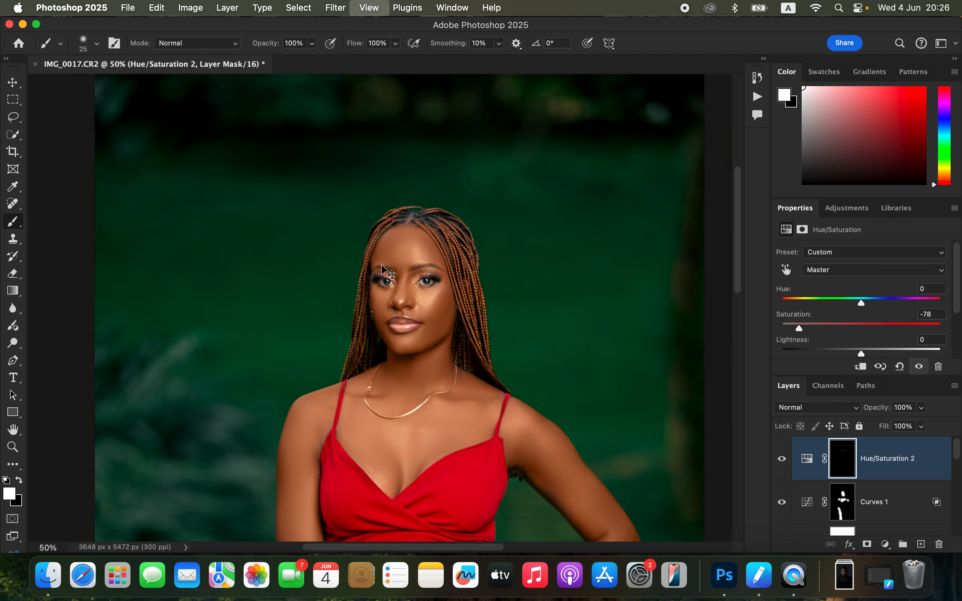
key("super+plus")
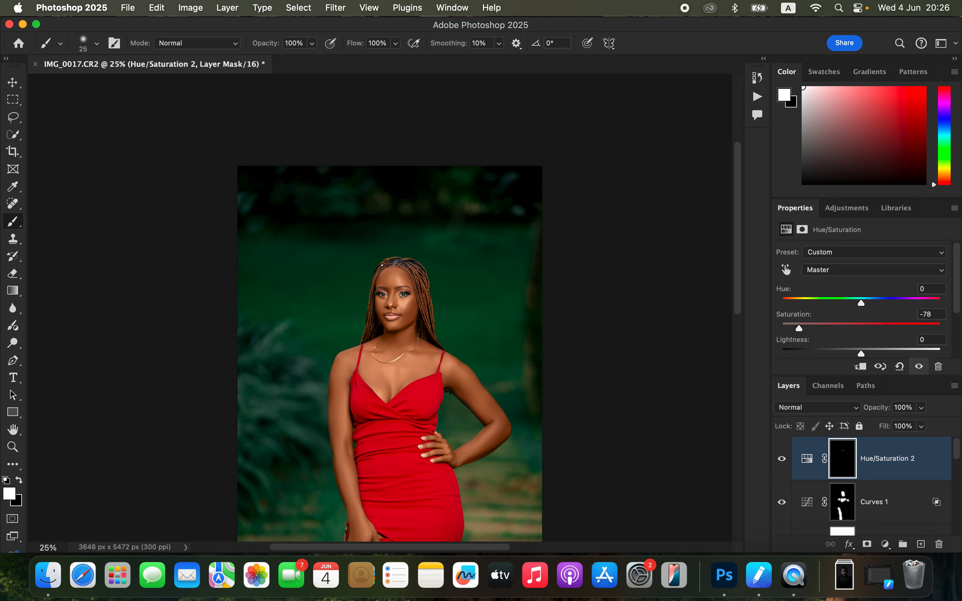
scroll(467, 284, "down", 5)
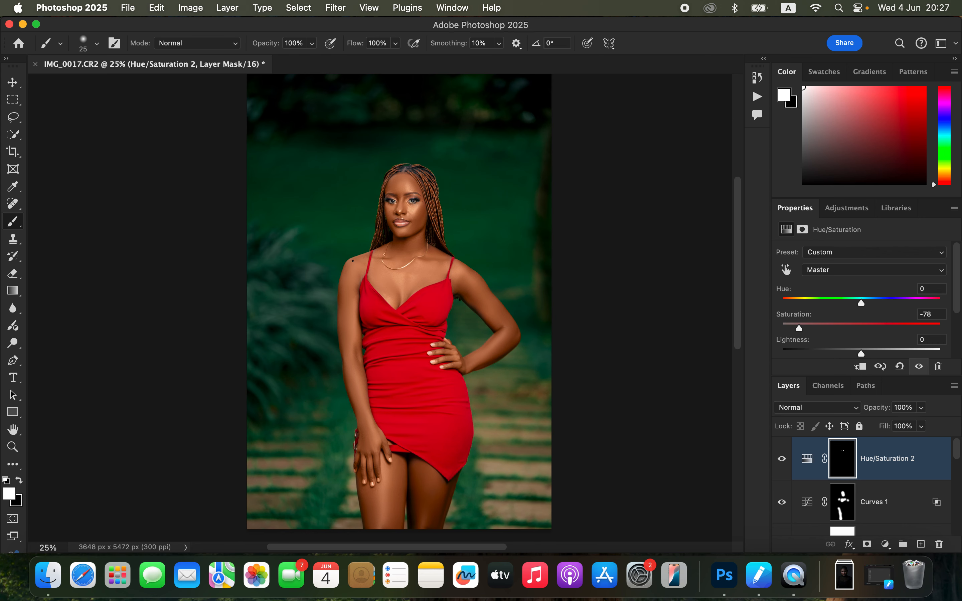
Step: Export the finished portrait as a JPG at quality 7 with Bicubic Sharper resampling
left_click(128, 8)
mouse_move(290, 221)
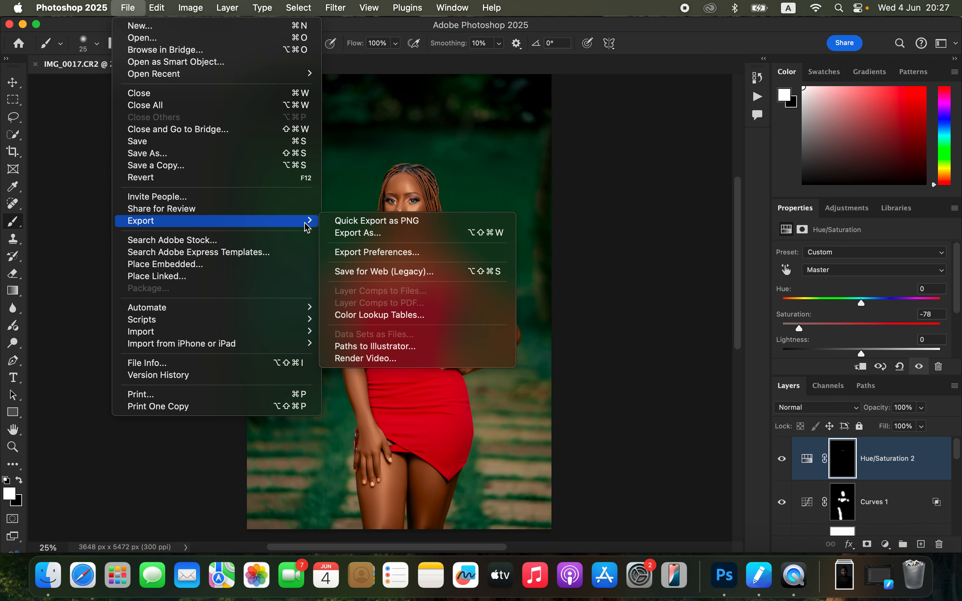
left_click(399, 238)
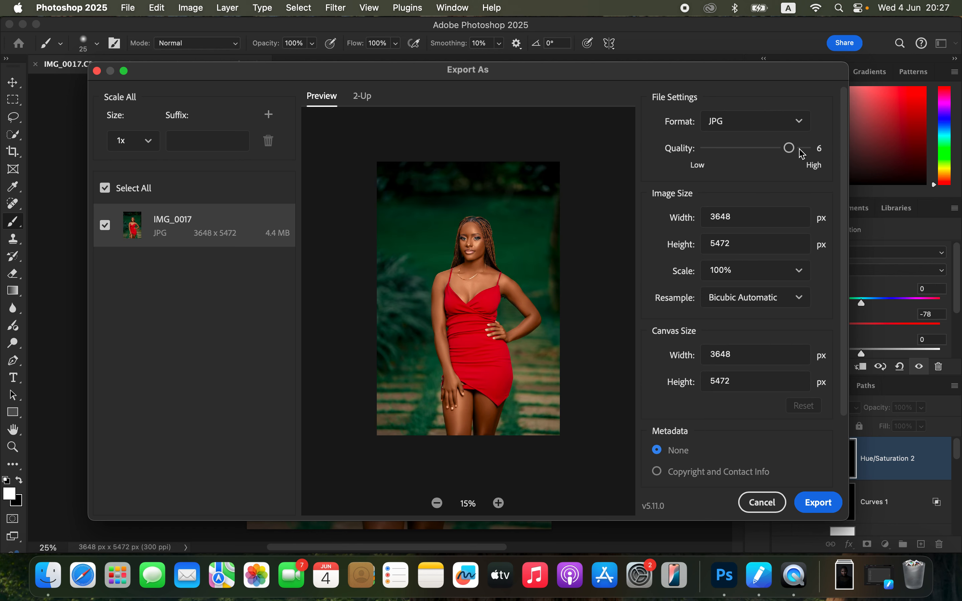
left_click_drag(797, 153, 806, 149)
left_click(761, 305)
left_click(769, 367)
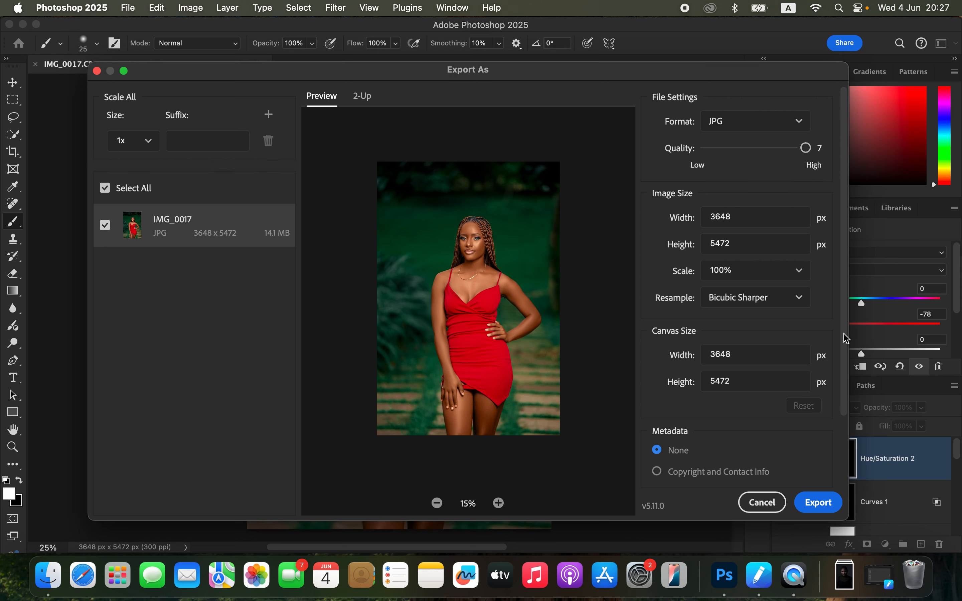
left_click_drag(846, 345, 848, 408)
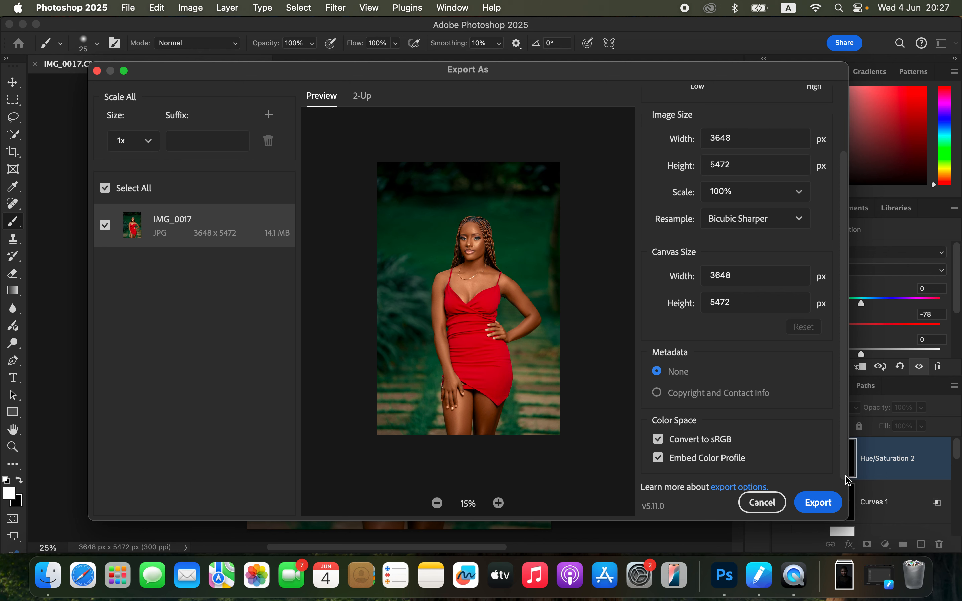
left_click(817, 512)
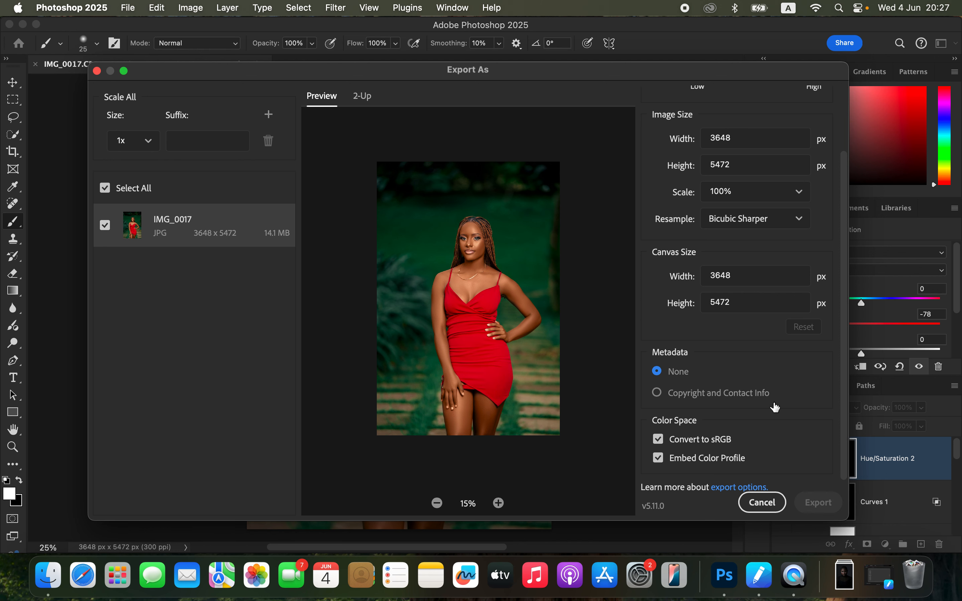
left_click(715, 389)
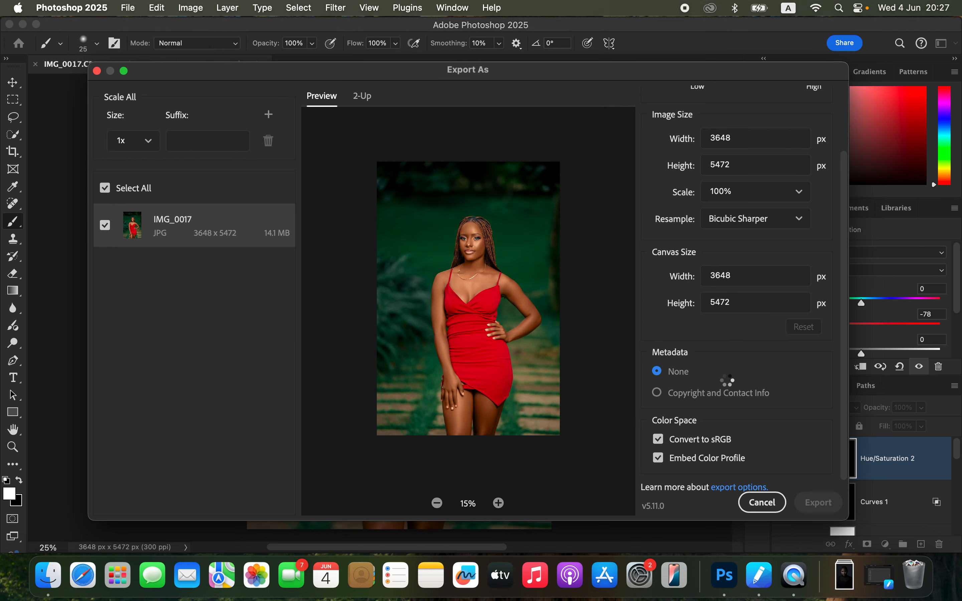